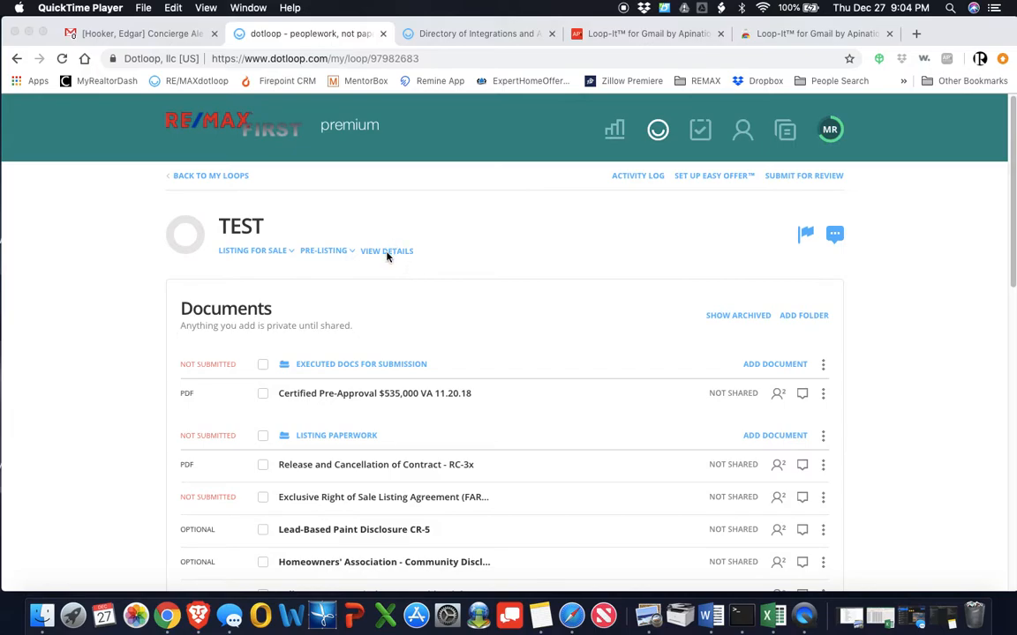
- Open the TEST loop's details, go through its people, address and property sections, and save the details
left_click(386, 256)
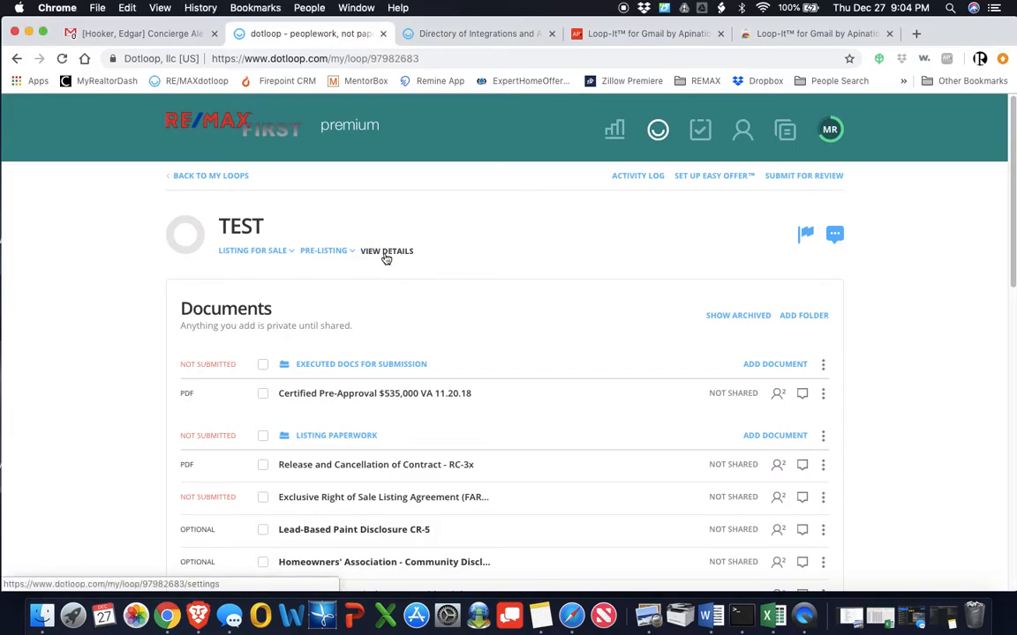
left_click(384, 255)
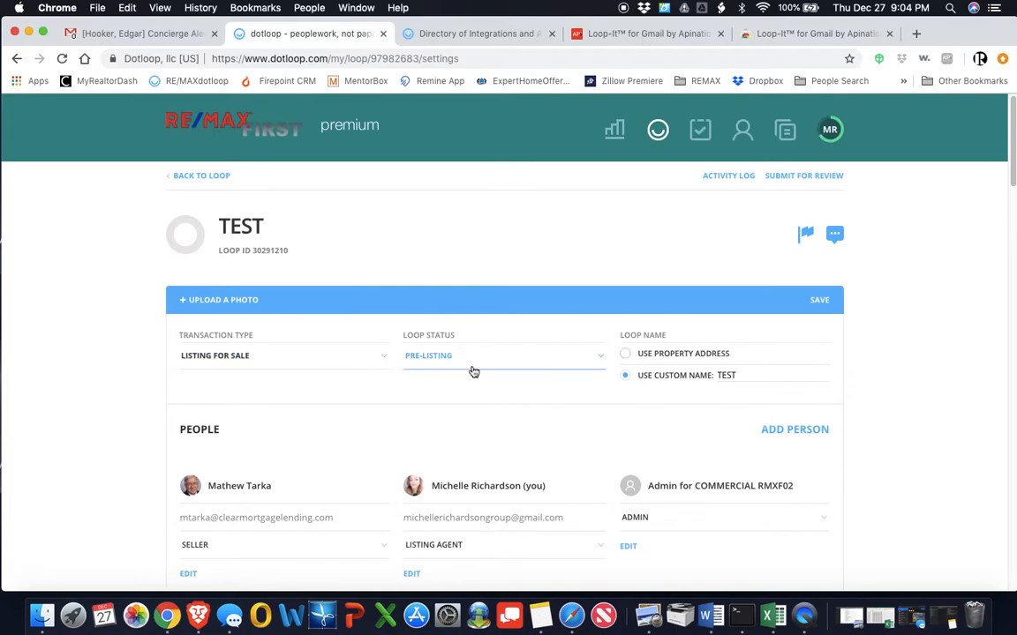
scroll(474, 375, "down", 2)
scroll(453, 378, "down", 3)
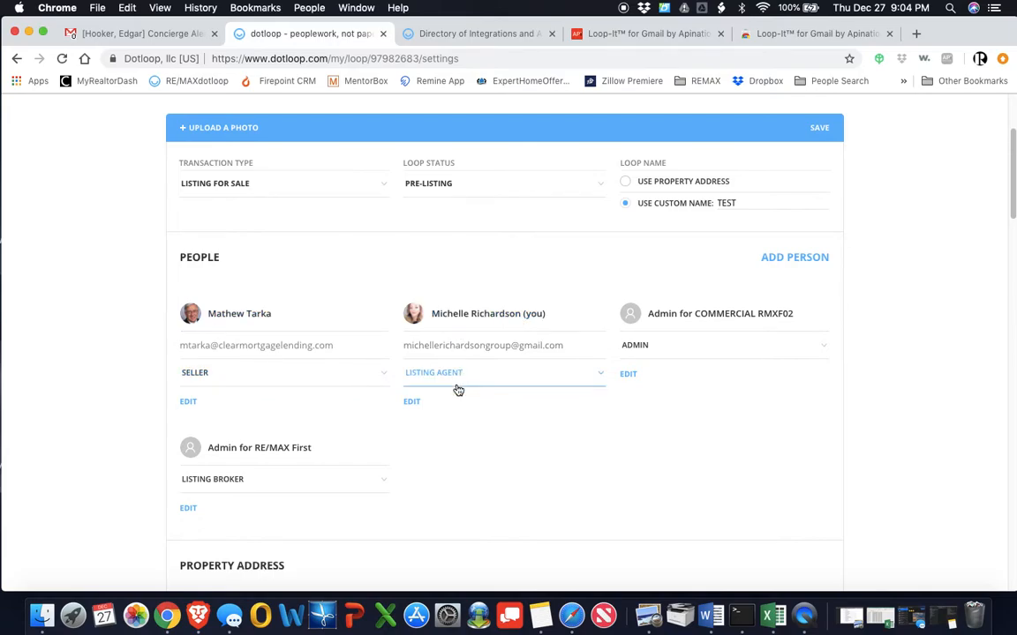
scroll(363, 441, "down", 1)
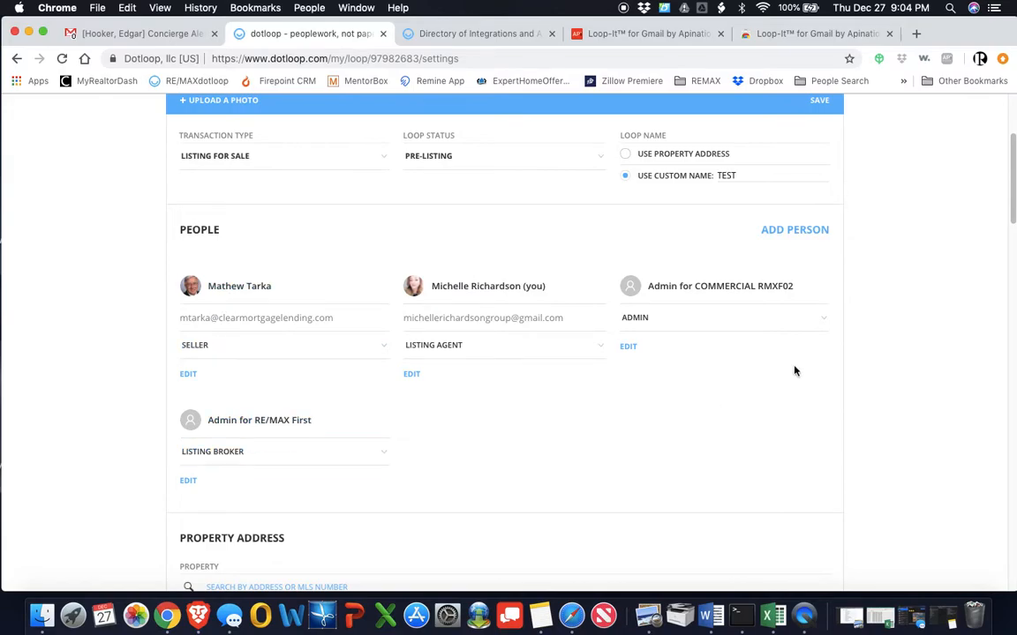
scroll(385, 325, "down", 10)
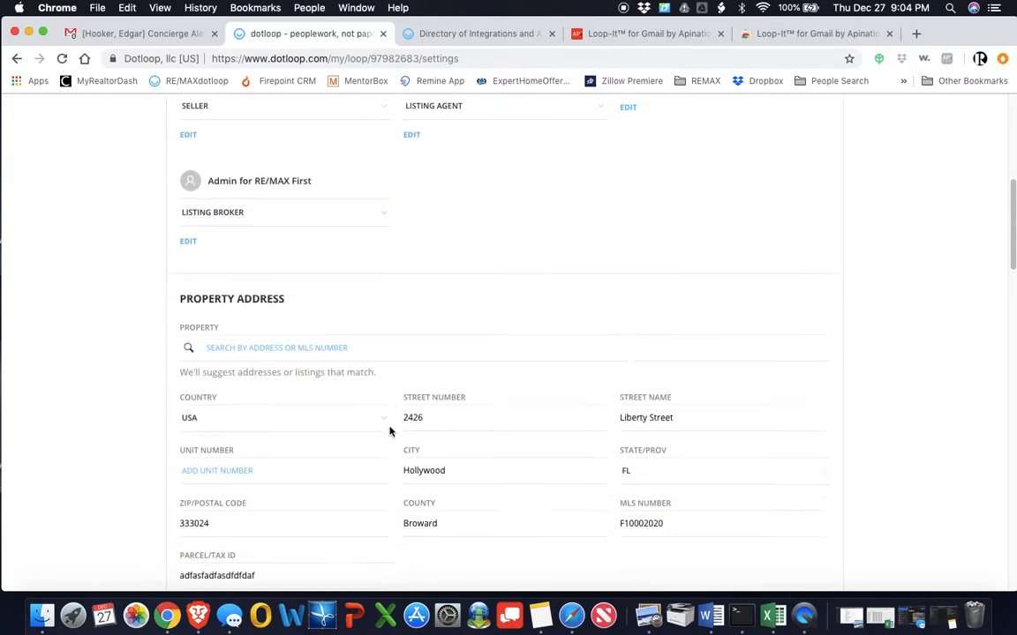
scroll(393, 428, "down", 20)
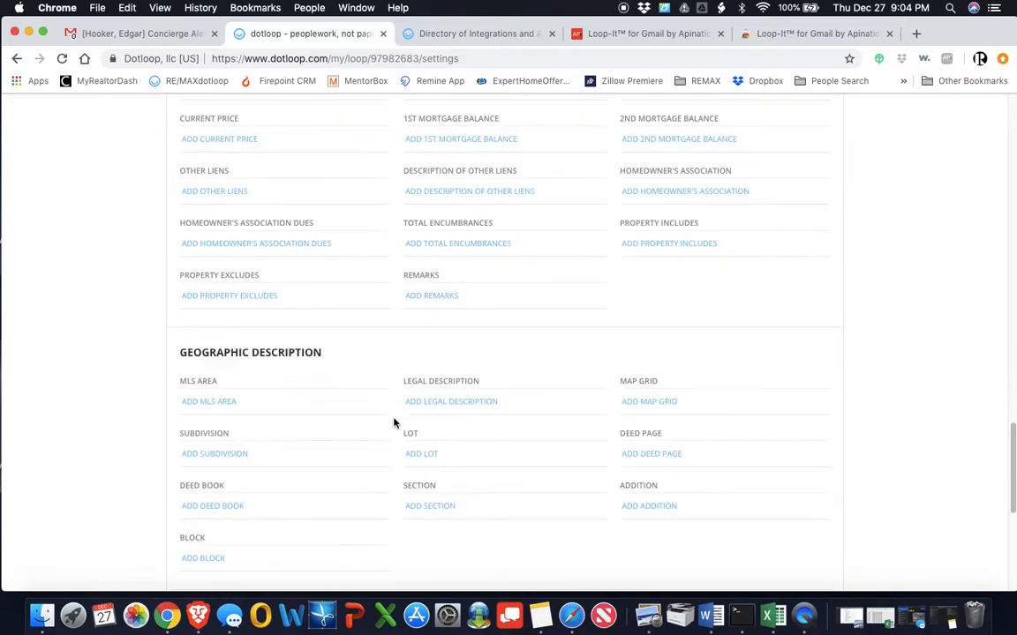
left_click(773, 423)
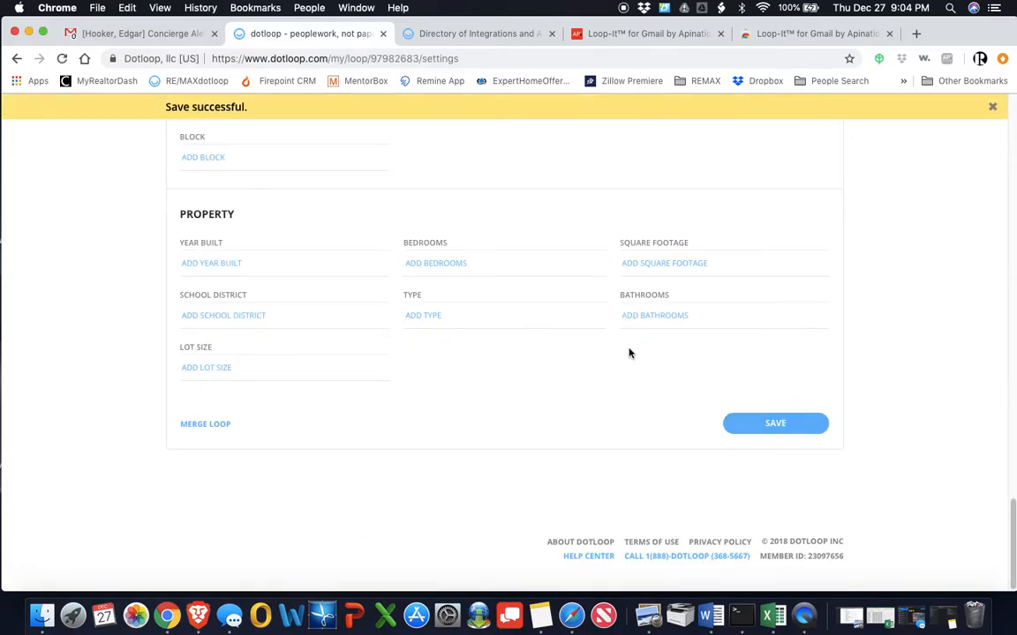
- Return to the loop's document list and open the Exclusive Right of Sale Listing Agreement under Listing Paperwork
scroll(629, 348, "up", 20)
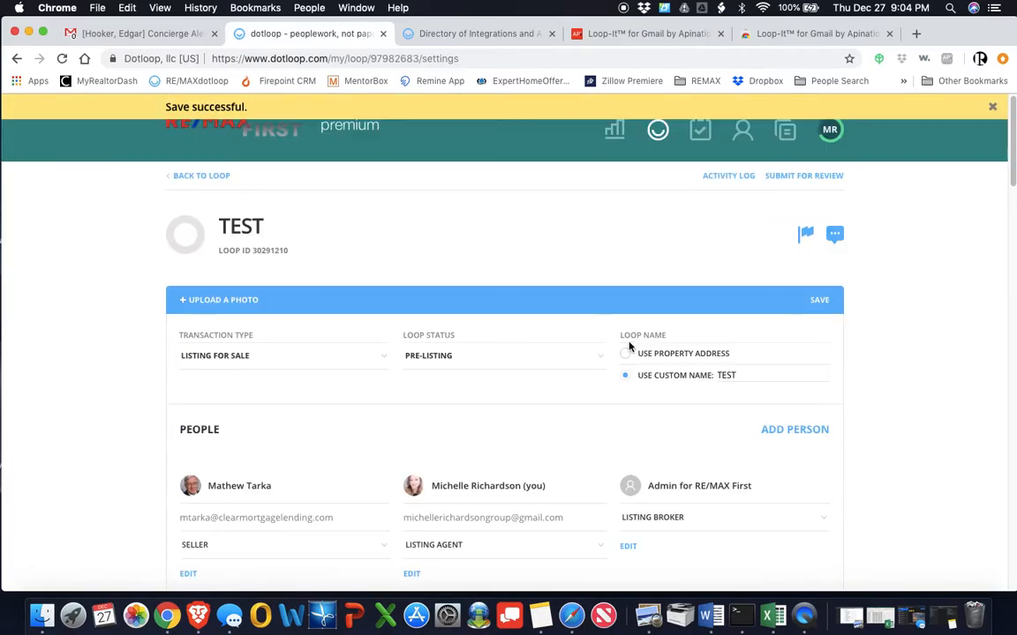
left_click(209, 176)
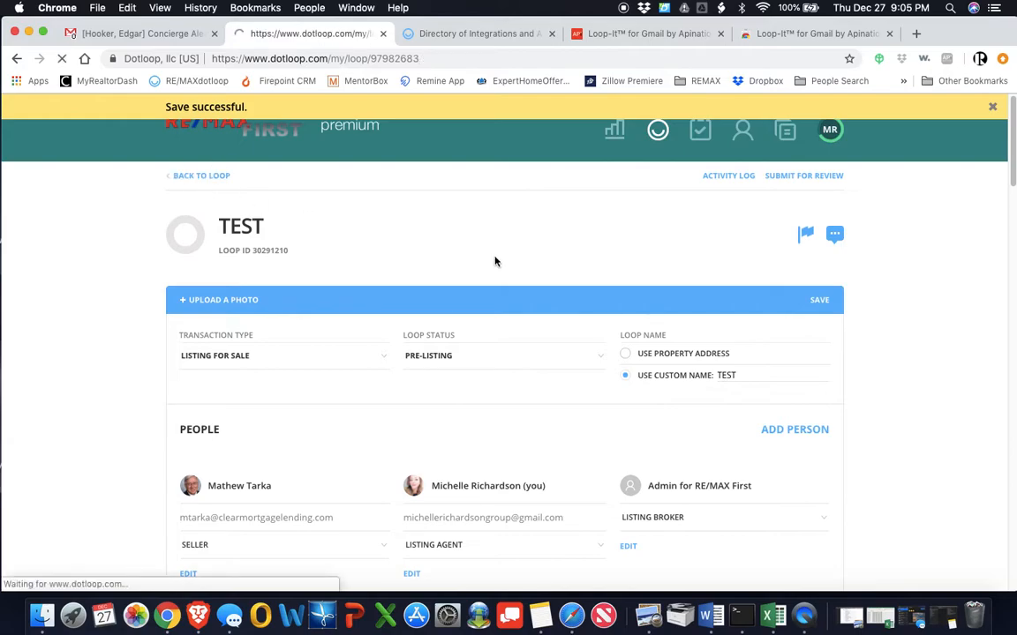
scroll(542, 410, "down", 3)
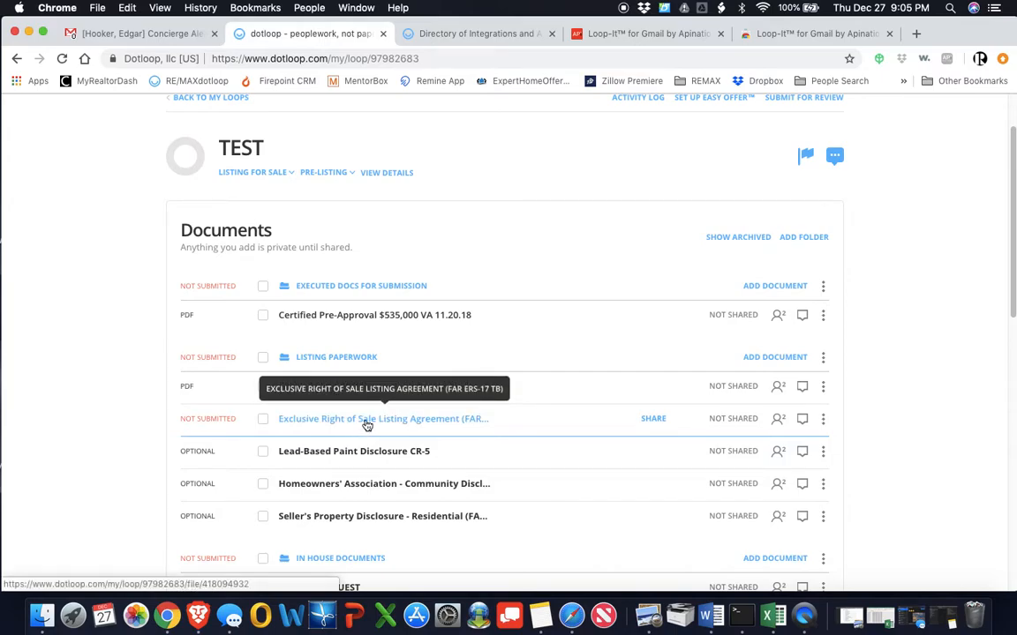
left_click(367, 420)
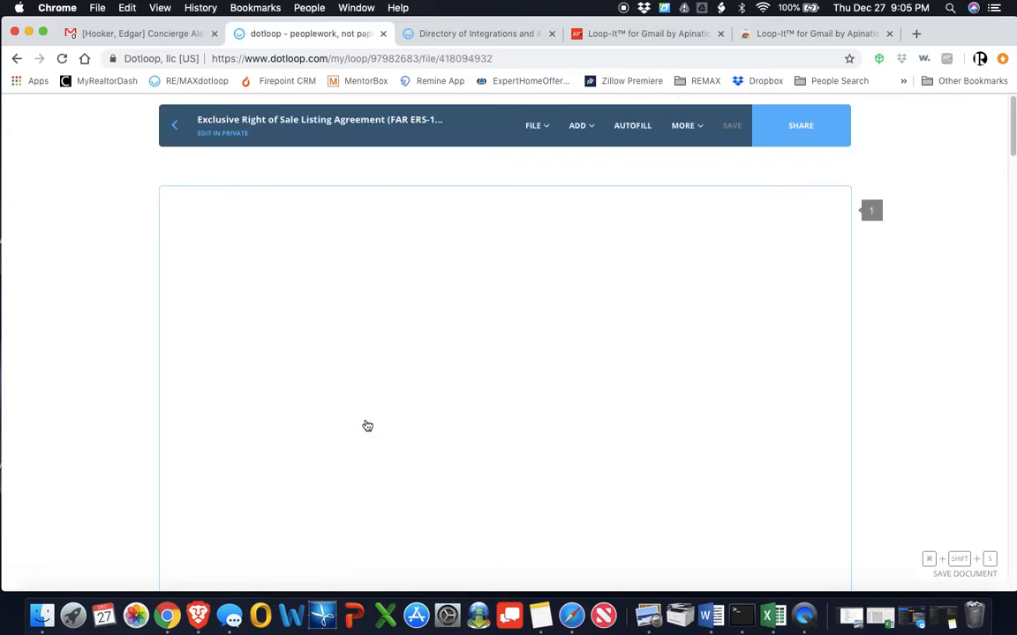
scroll(444, 424, "down", 1)
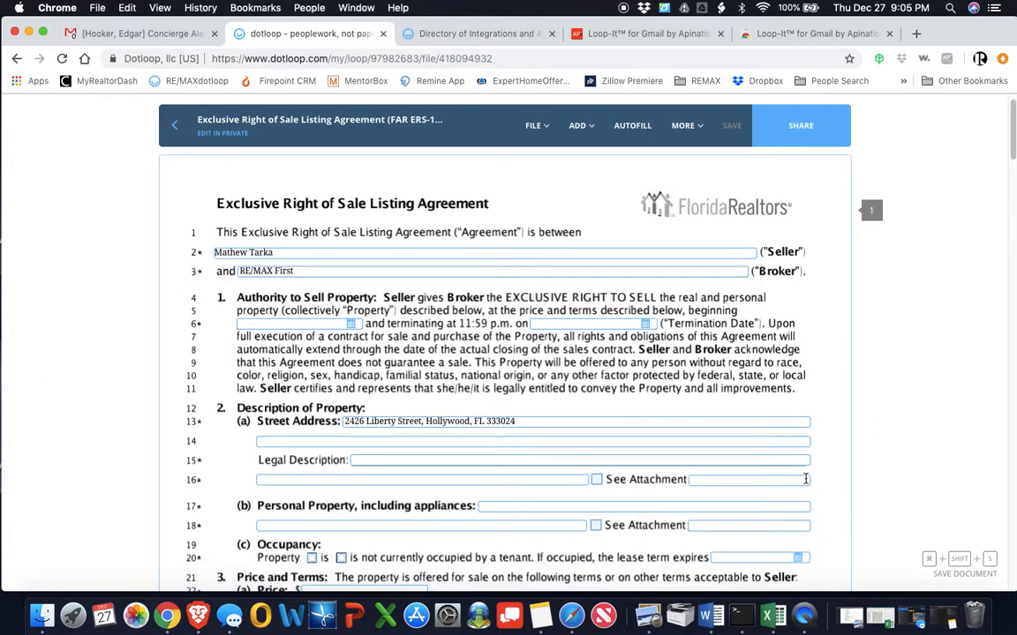
- Autofill the listing agreement from the loop's details, keeping the preset seller, listing agent and listing broker roles and the property address
left_click(623, 127)
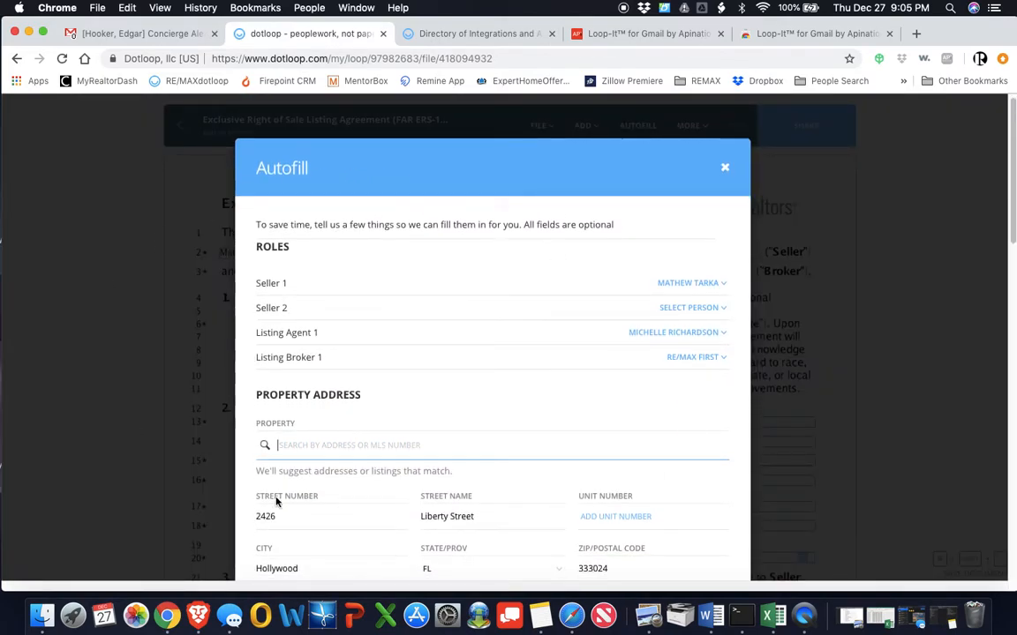
scroll(605, 364, "down", 1)
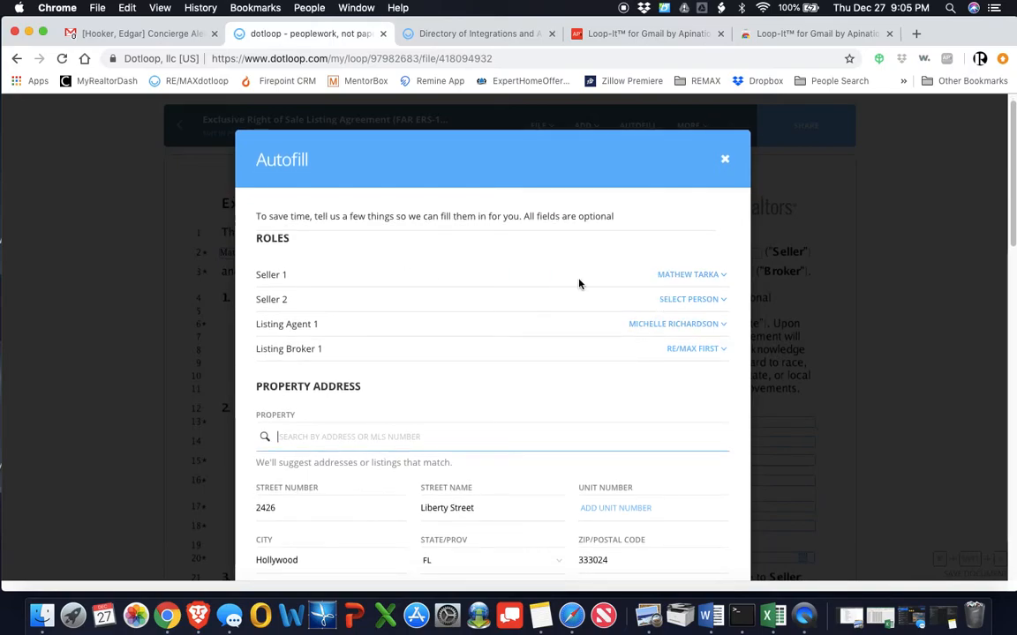
left_click(714, 281)
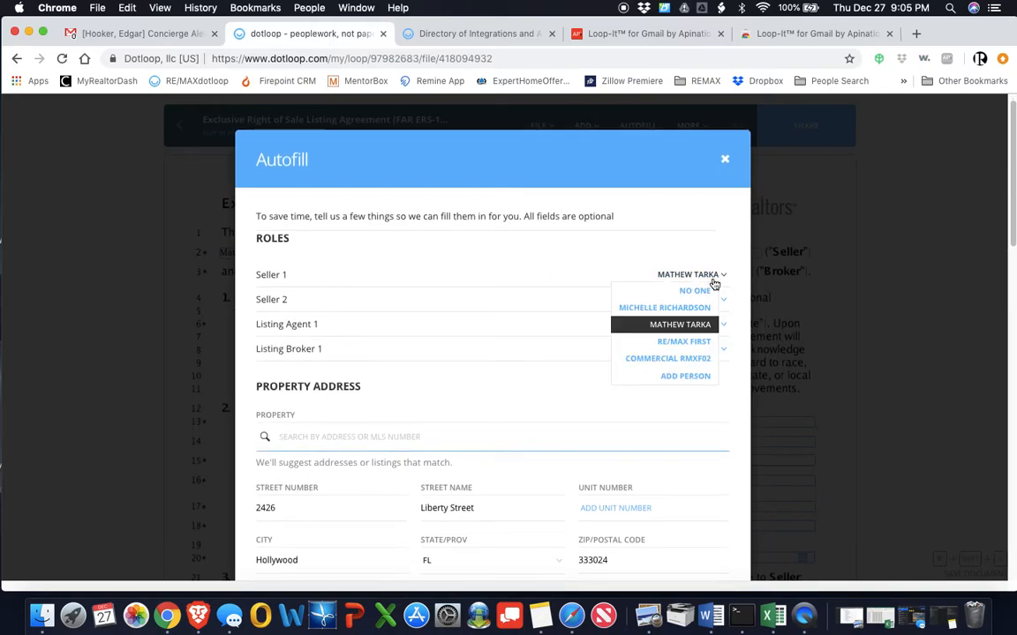
left_click(554, 287)
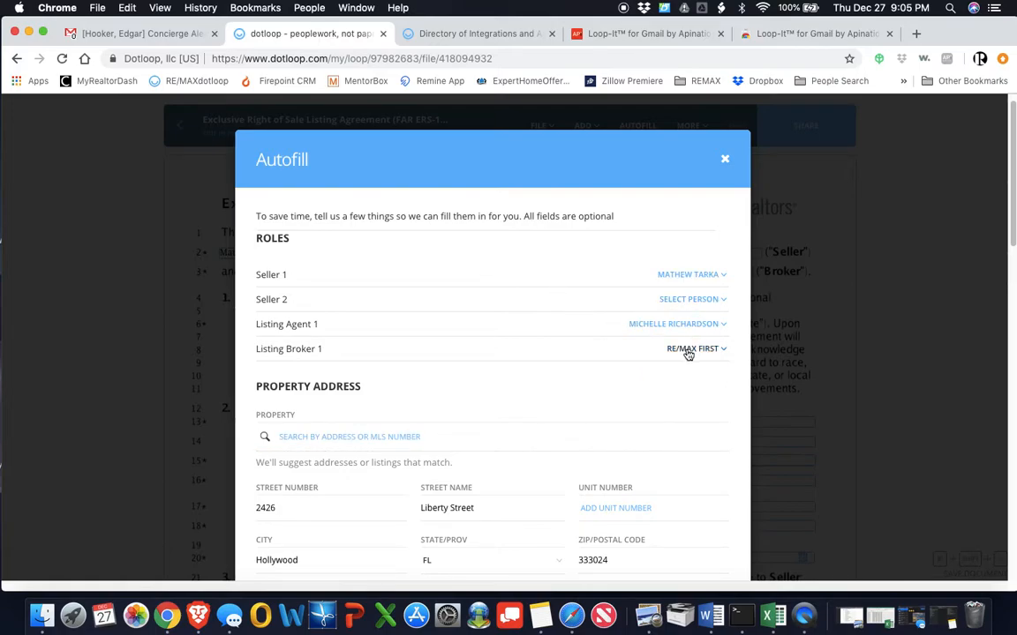
scroll(524, 419, "down", 3)
scroll(526, 413, "down", 8)
scroll(531, 408, "down", 8)
scroll(489, 408, "down", 20)
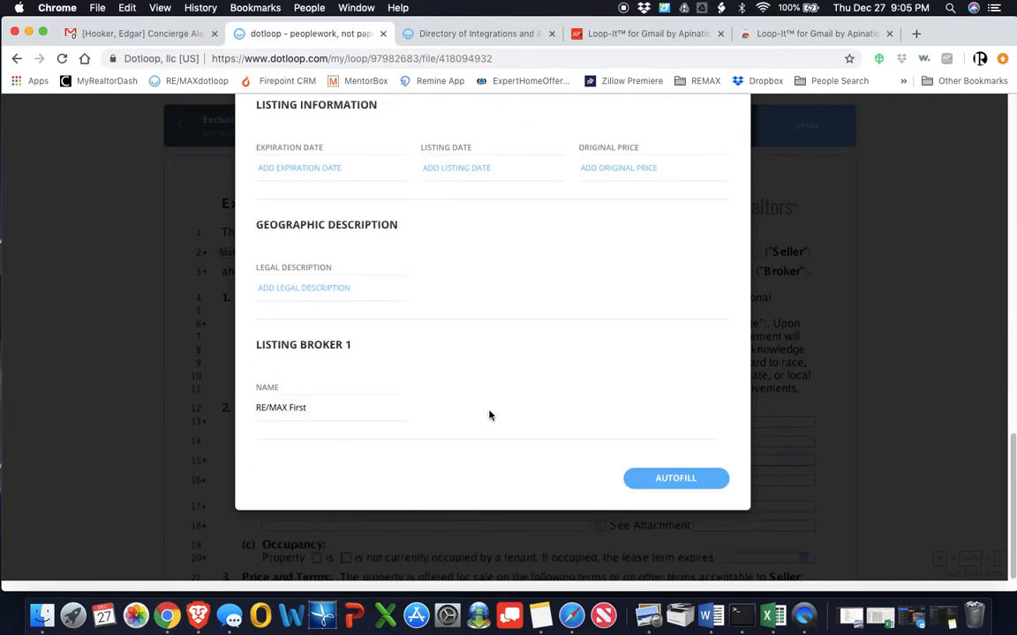
left_click(669, 484)
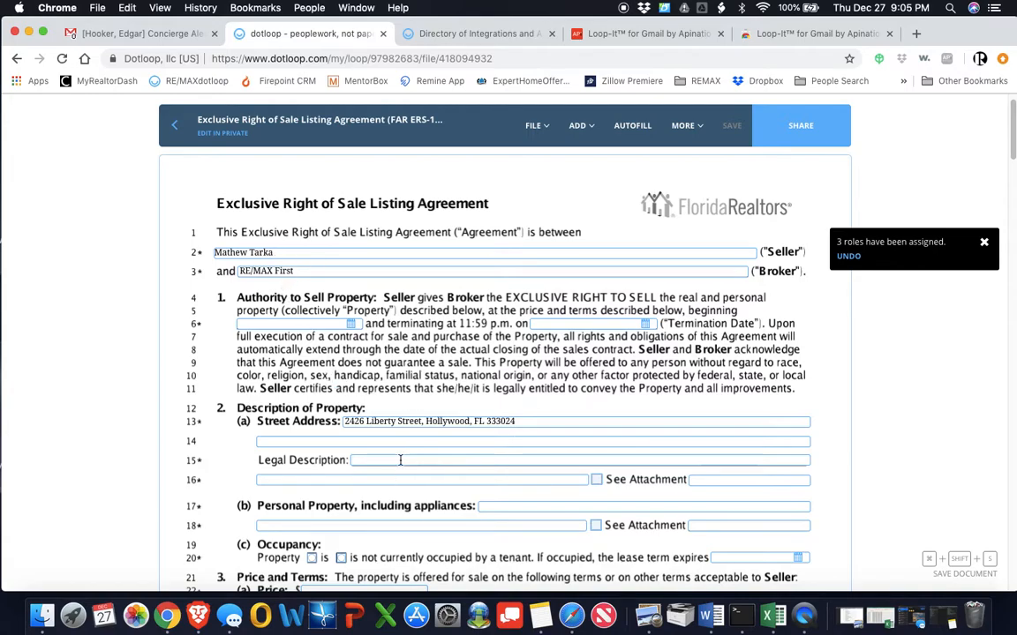
- Examine the agreement's start date calendar and look through the fillable fields on its first three pages
left_click(353, 326)
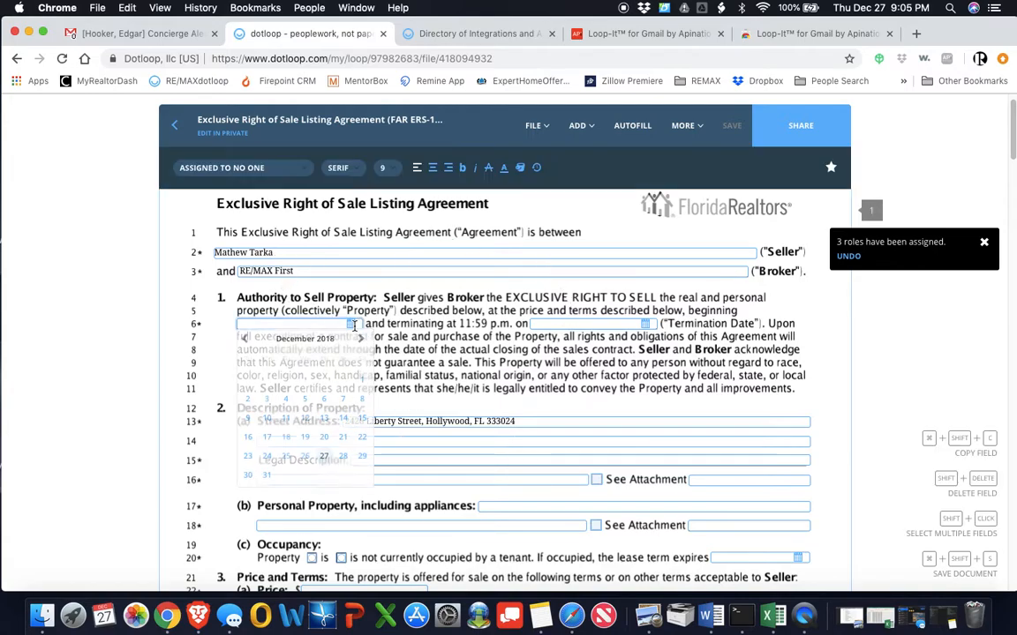
left_click(466, 340)
scroll(491, 381, "down", 10)
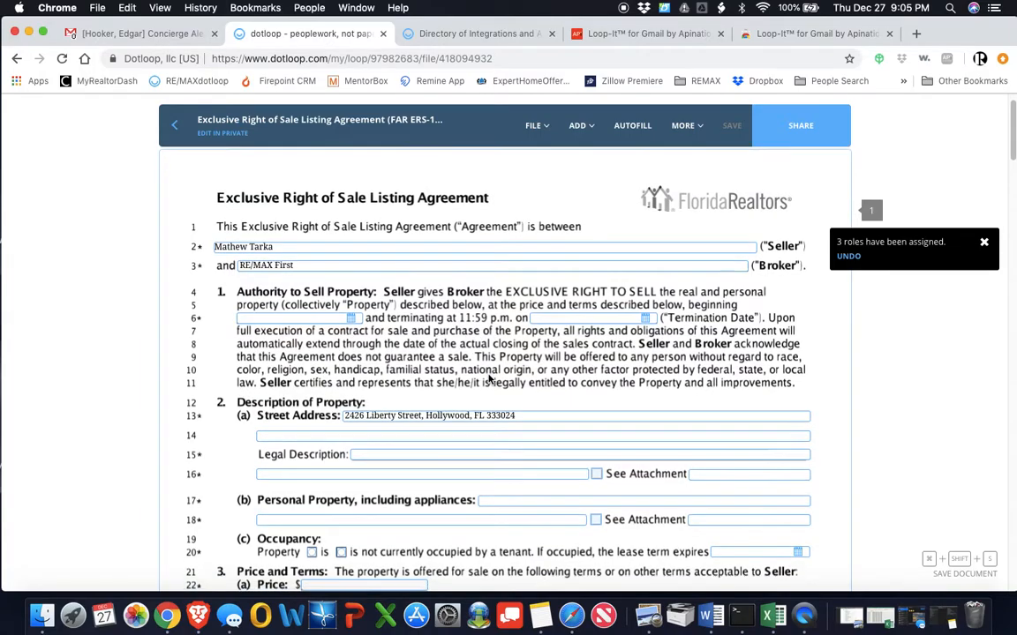
scroll(495, 391, "down", 5)
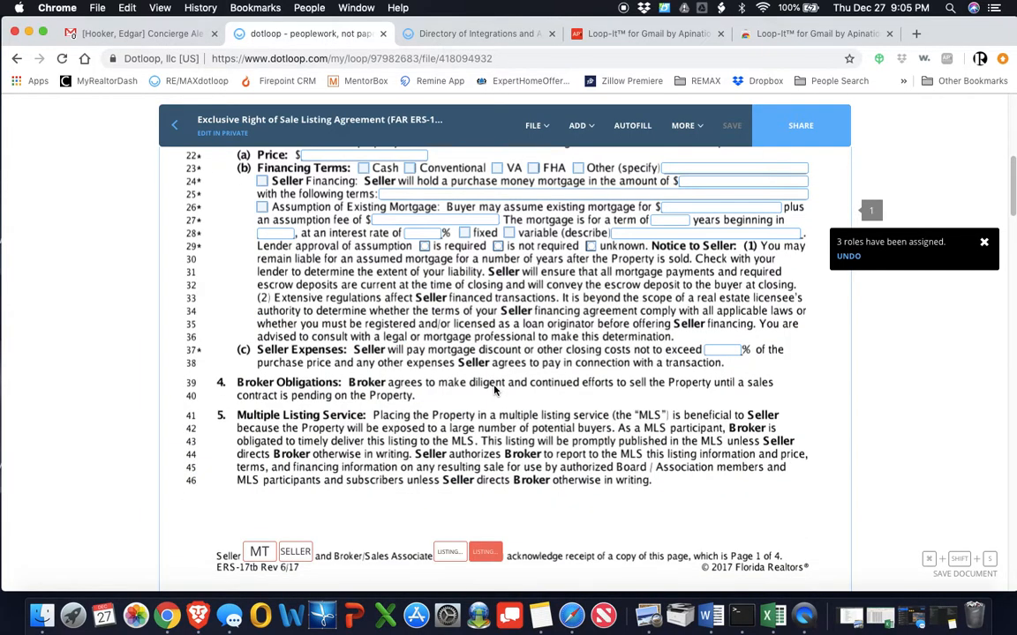
scroll(495, 391, "down", 20)
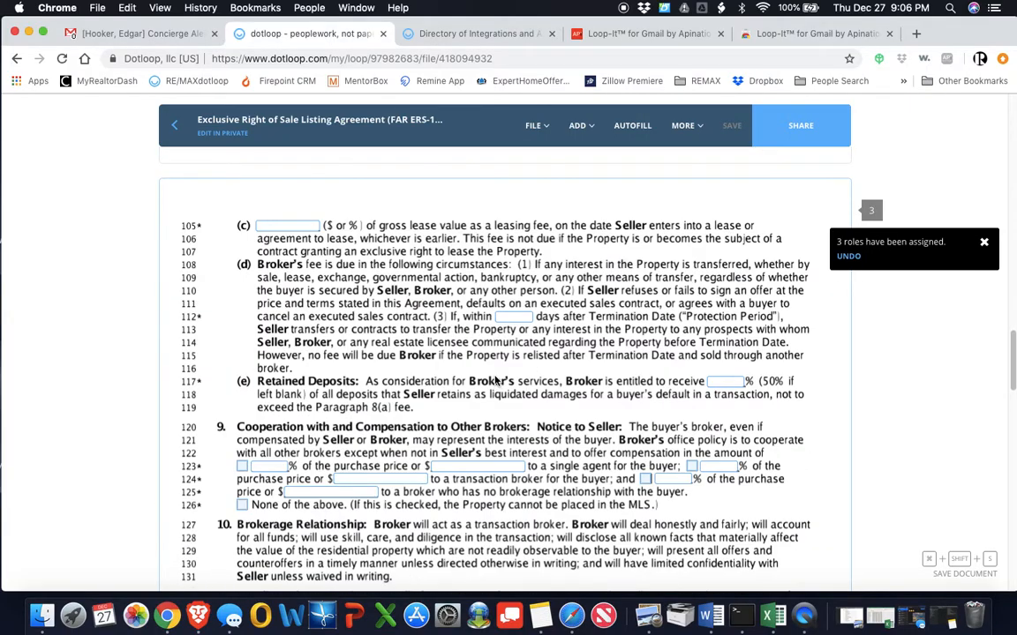
scroll(495, 381, "up", 20)
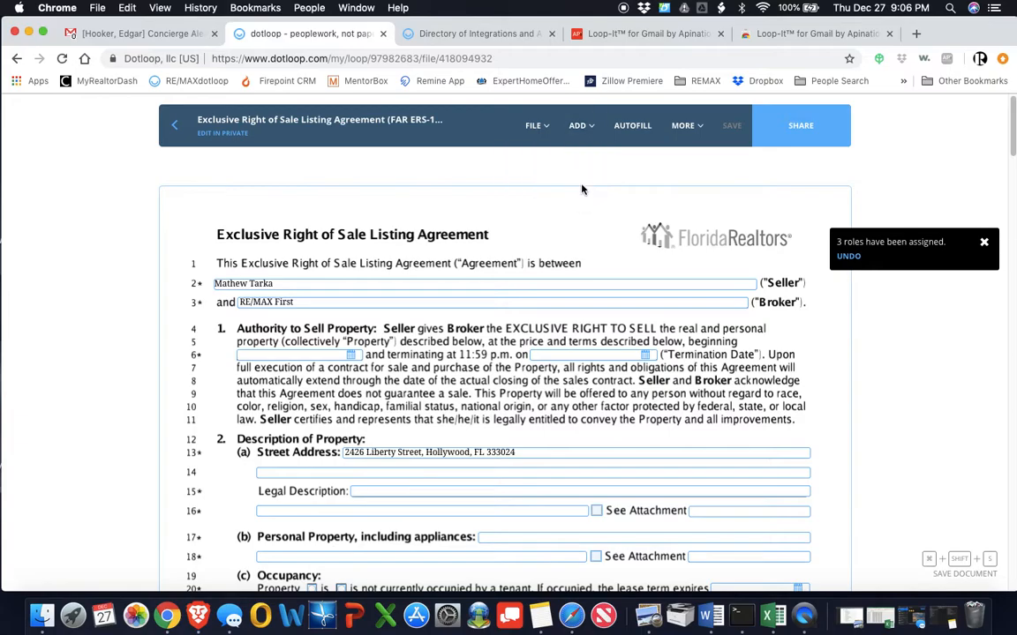
- Sign the listing agent's initials at the foot of page 1, adopting the suggested electronic signature and initials
scroll(530, 265, "down", 3)
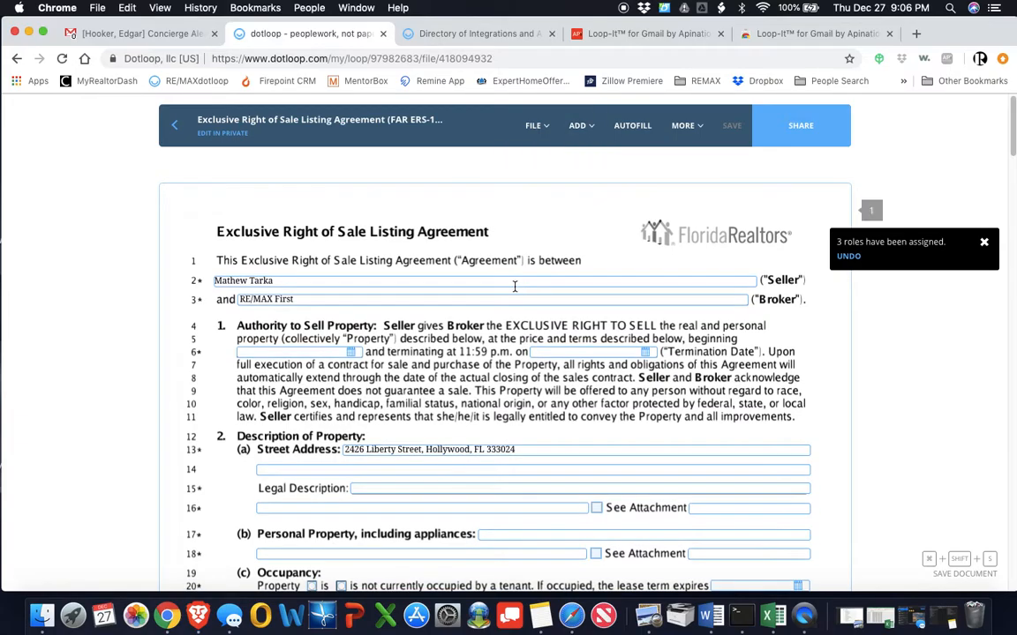
scroll(512, 302, "down", 10)
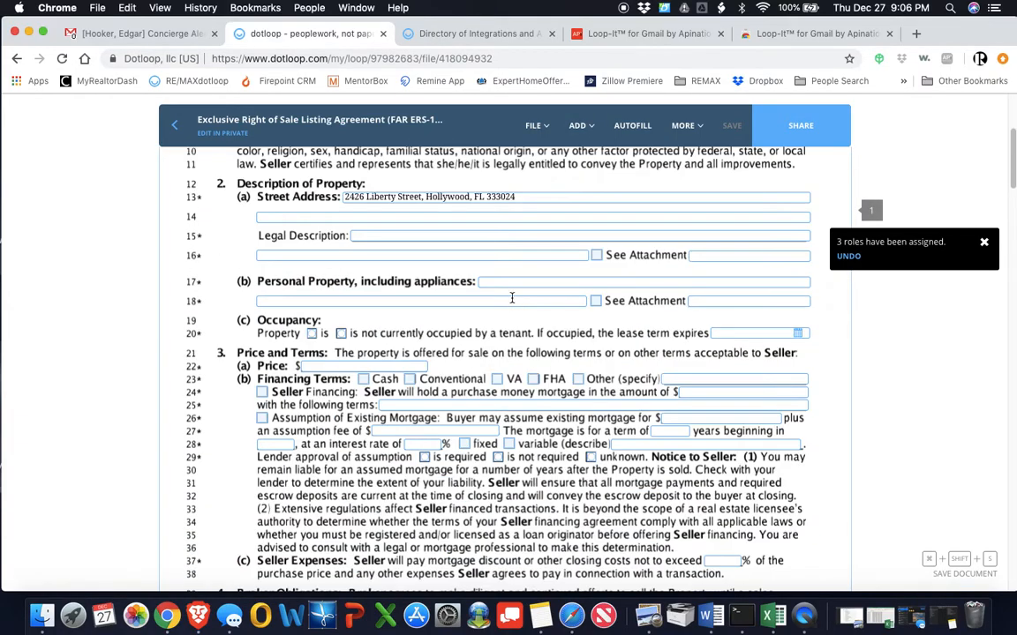
scroll(511, 302, "down", 3)
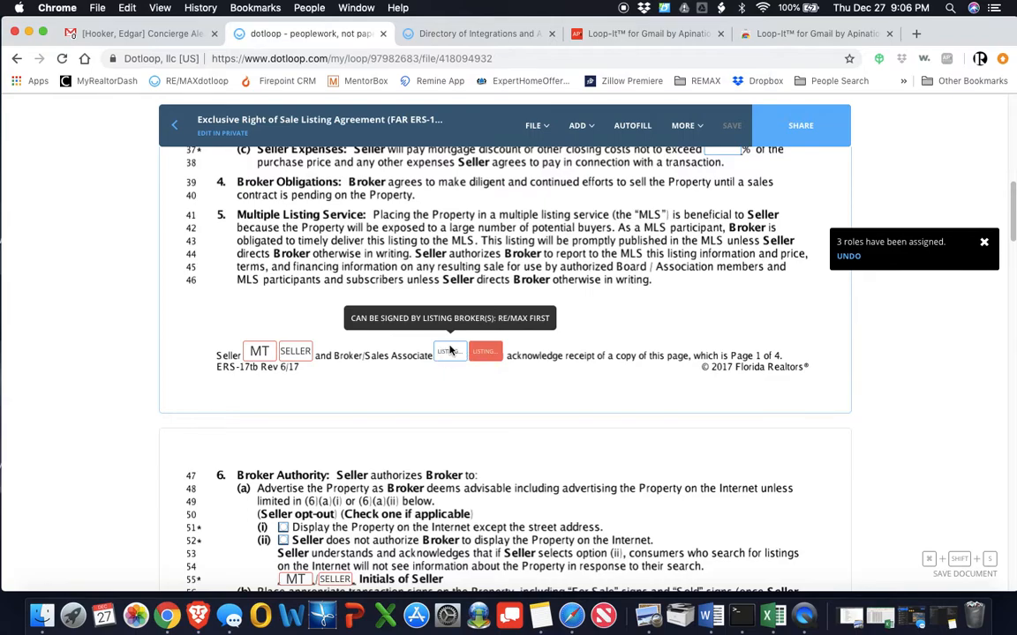
mouse_move(488, 354)
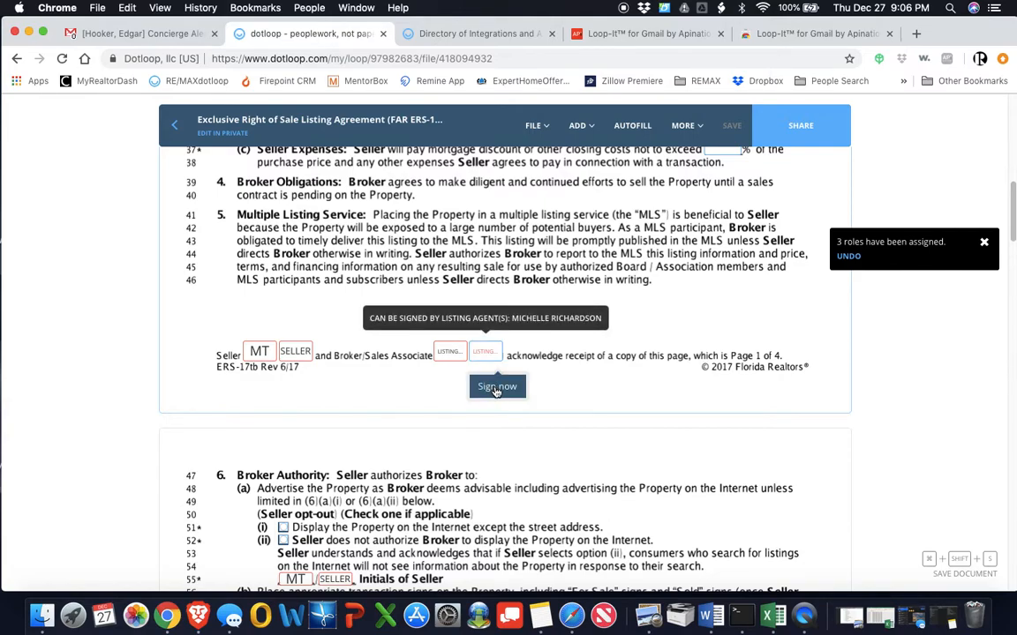
left_click(497, 386)
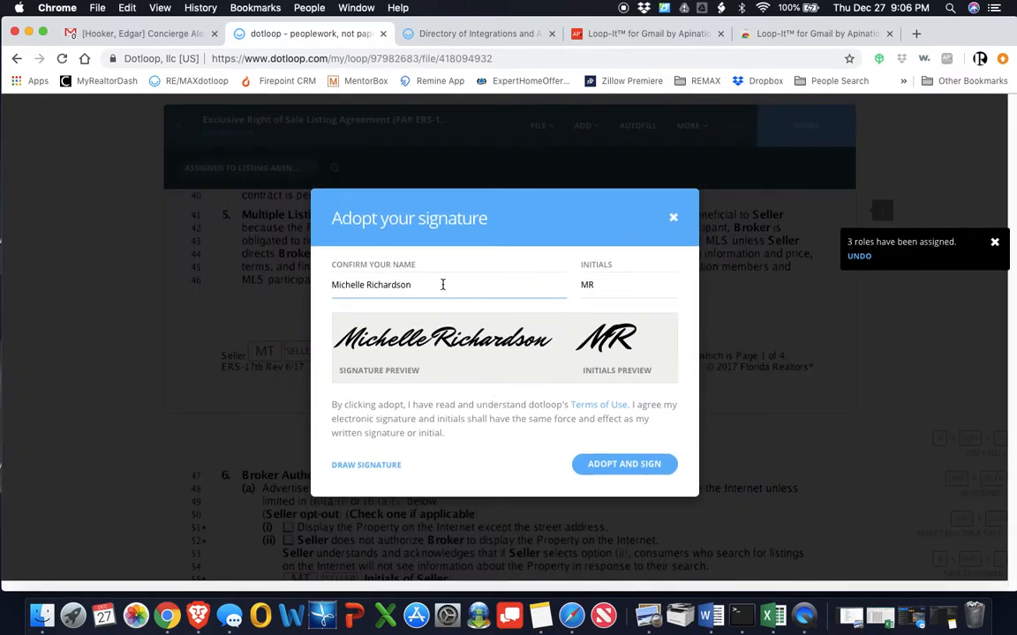
left_click(328, 286)
left_click(639, 476)
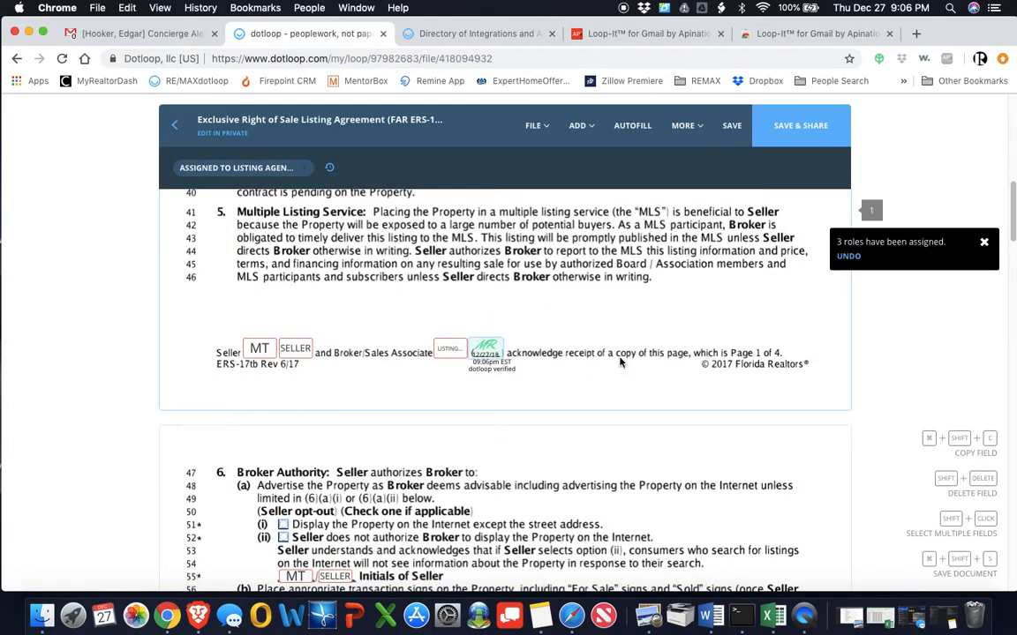
- Sign the listing agent's initials at the foot of page 2
scroll(620, 371, "down", 1)
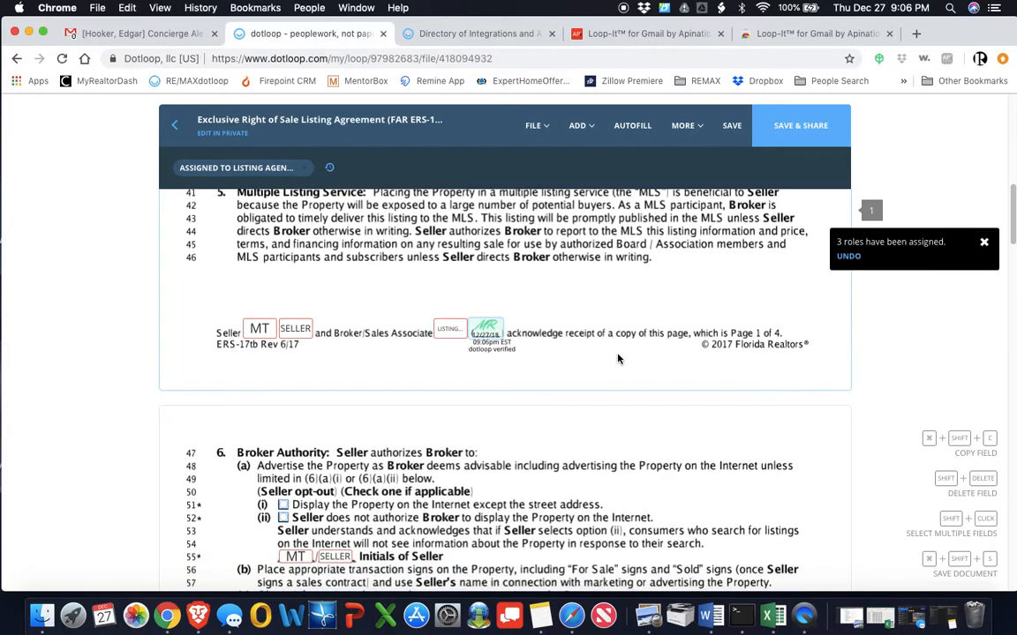
scroll(618, 357, "down", 10)
scroll(618, 355, "down", 1)
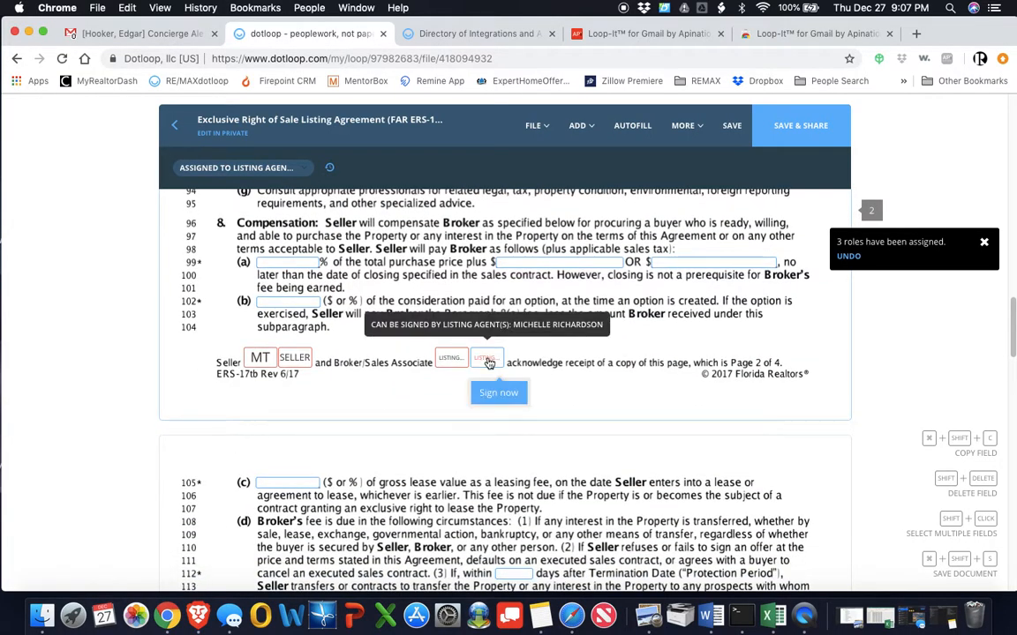
left_click(497, 393)
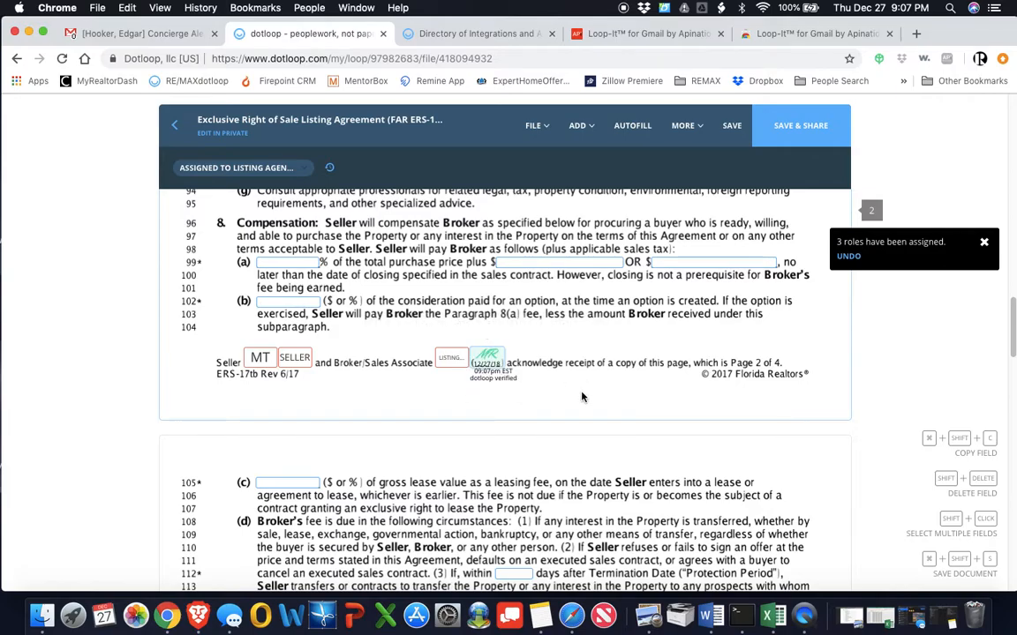
- Sign the Sales Associate initials in the Arbitration clause on line 144 of page 3
scroll(581, 398, "down", 10)
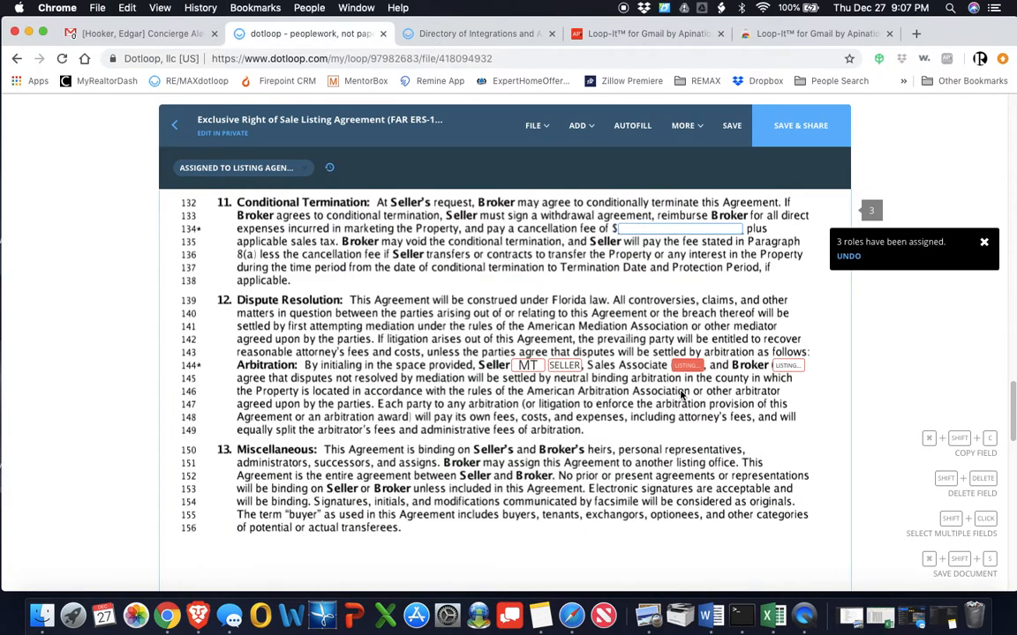
mouse_move(687, 388)
left_click(693, 388)
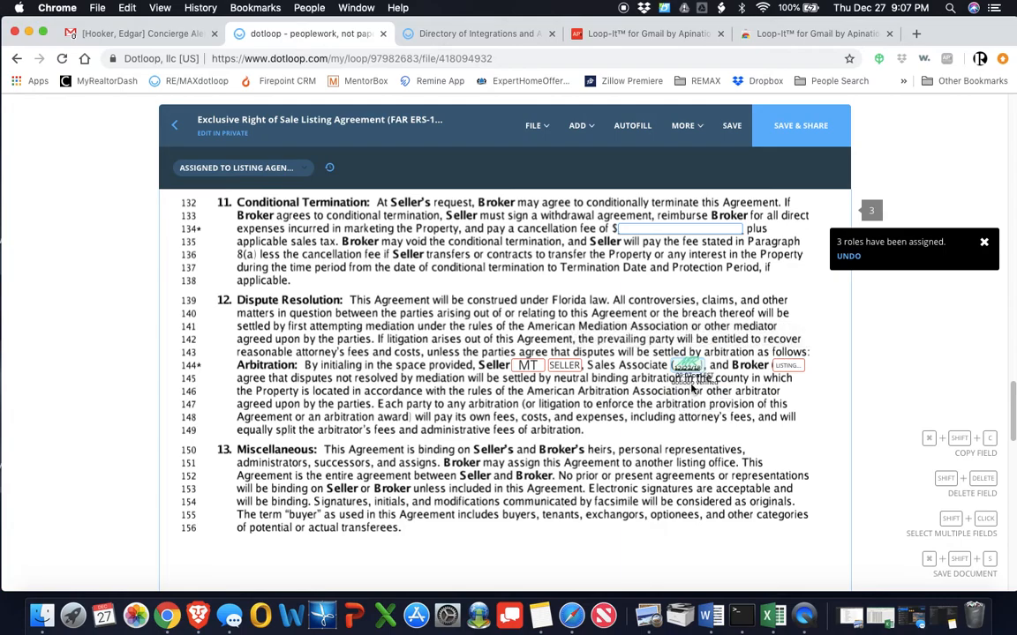
- Sign the listing agent's initials at the foot of page 3 and continue to the Additional Terms on page 4
scroll(693, 388, "down", 4)
mouse_move(496, 443)
left_click(498, 469)
scroll(583, 459, "down", 3)
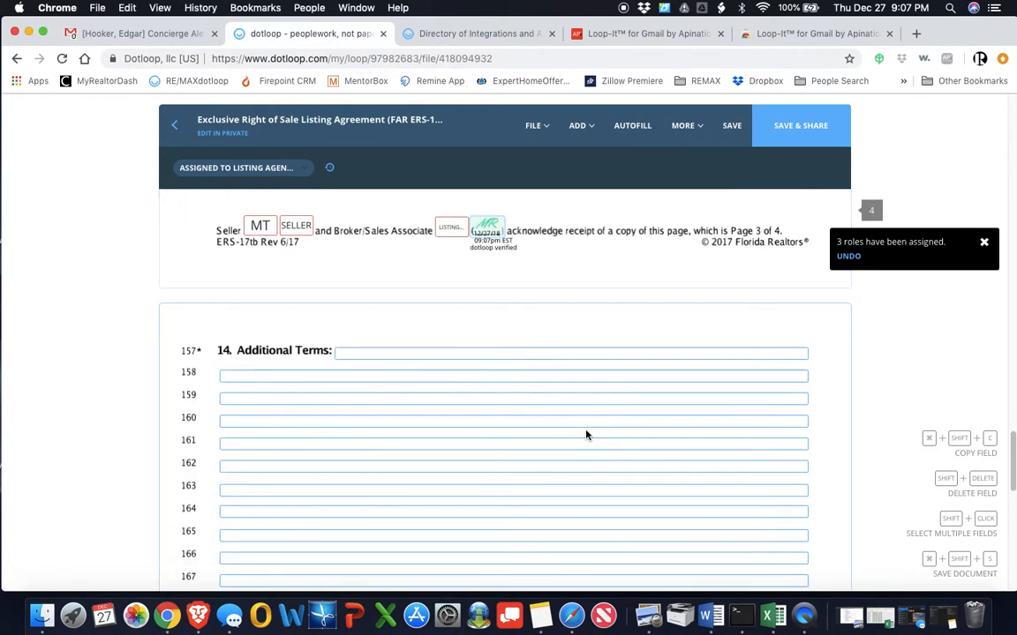
- Insert the saved clause "ReMax First charges a transaction fee in the amount of $295.00" on line 158 of the Additional Terms
left_click(324, 370)
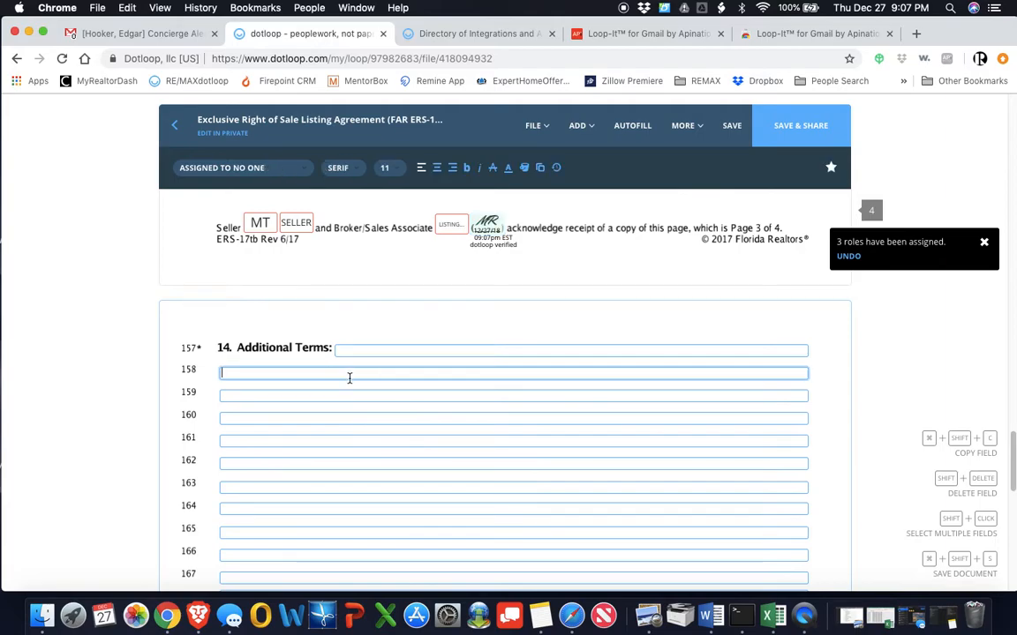
scroll(407, 400, "down", 2)
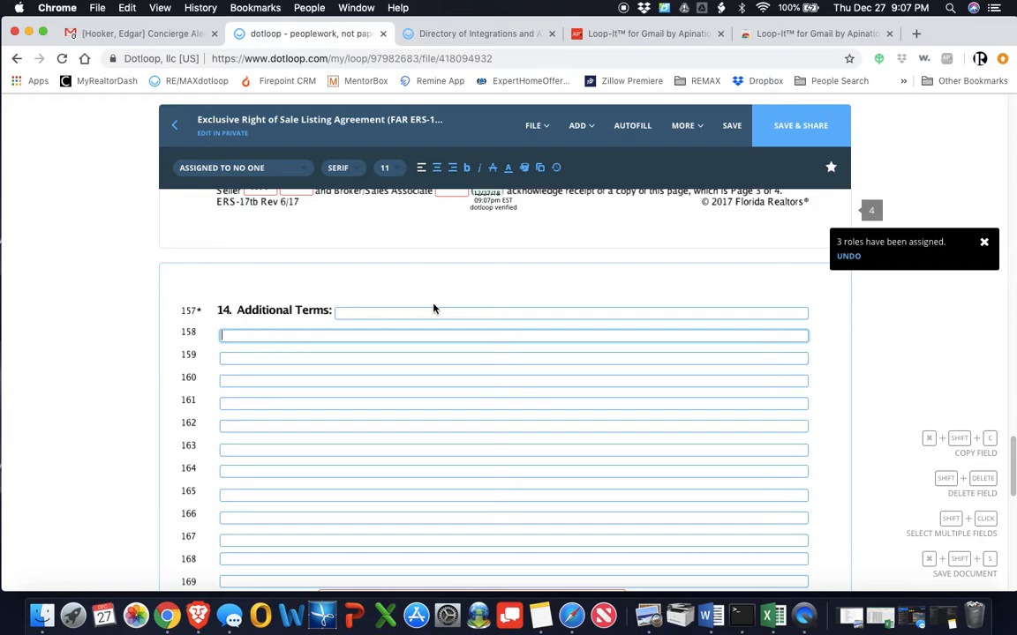
left_click(541, 173)
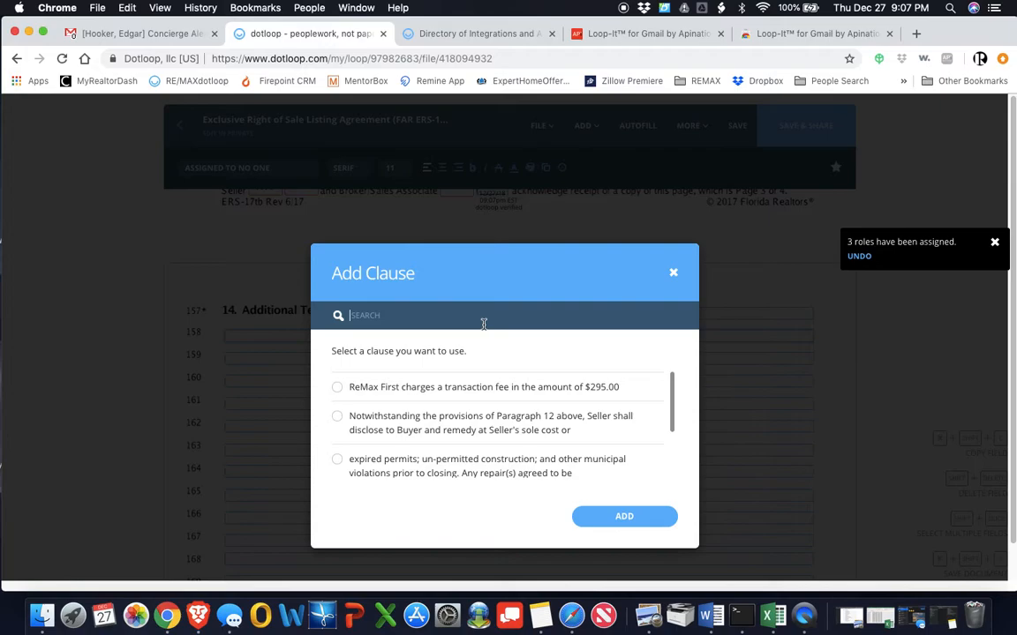
left_click(338, 389)
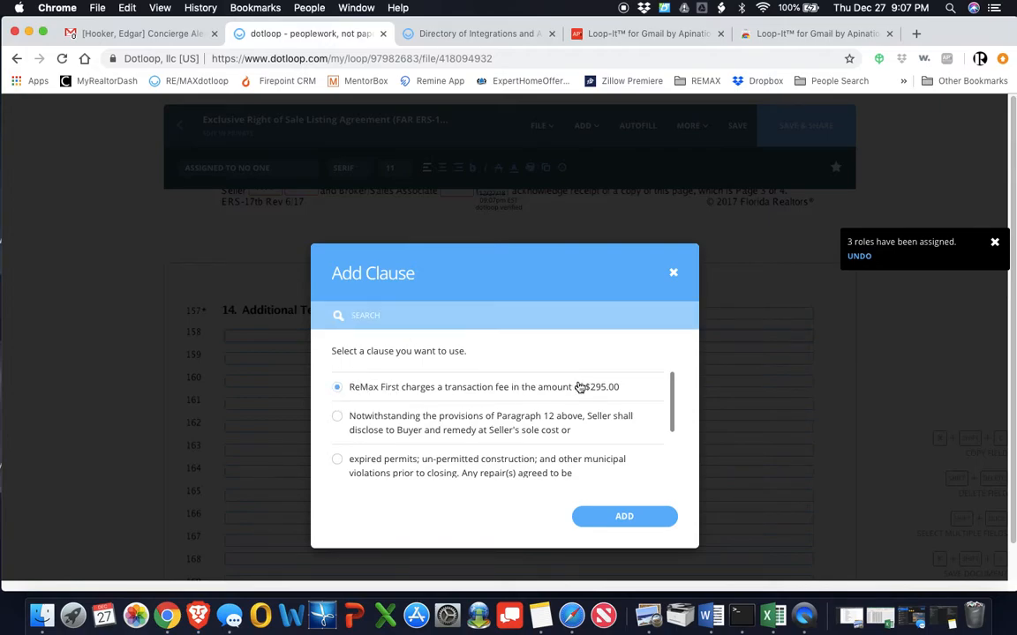
left_click(629, 518)
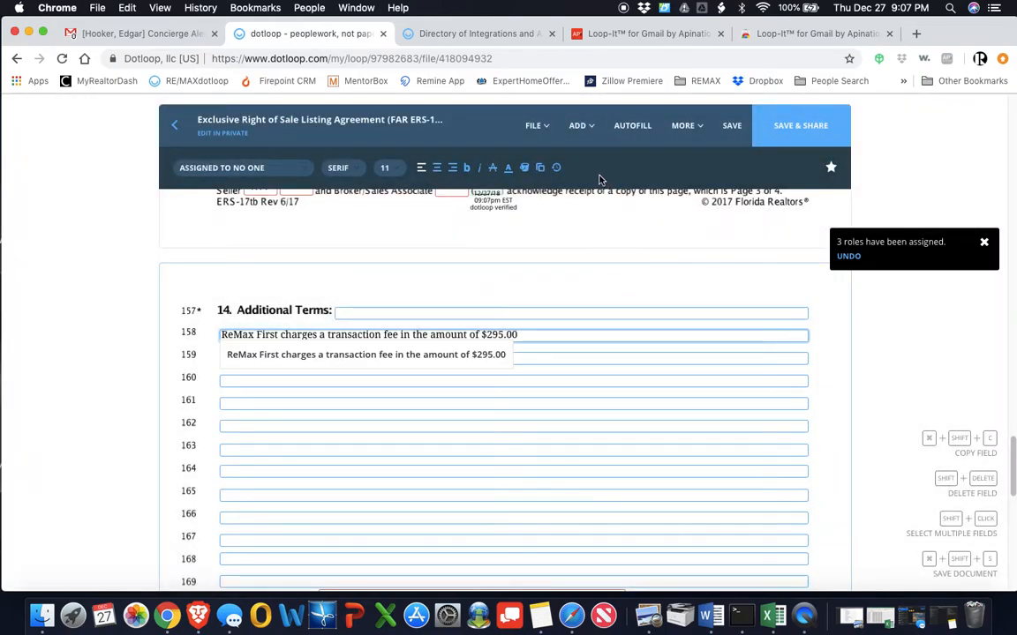
- Add an initials field on line 158 and position it just after the transaction fee clause
left_click(594, 128)
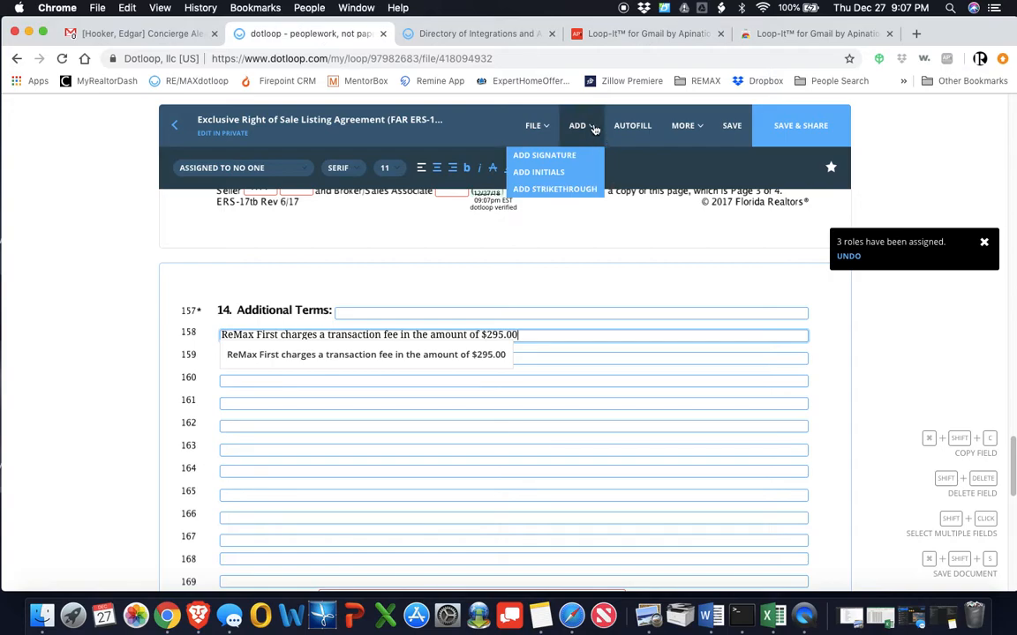
left_click(558, 174)
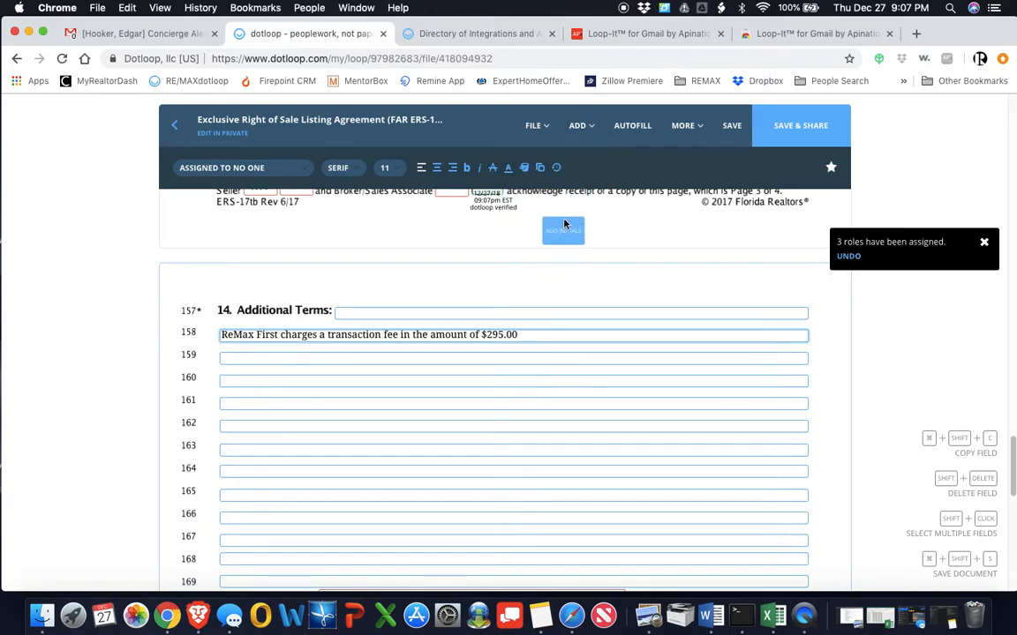
left_click(581, 134)
left_click(554, 174)
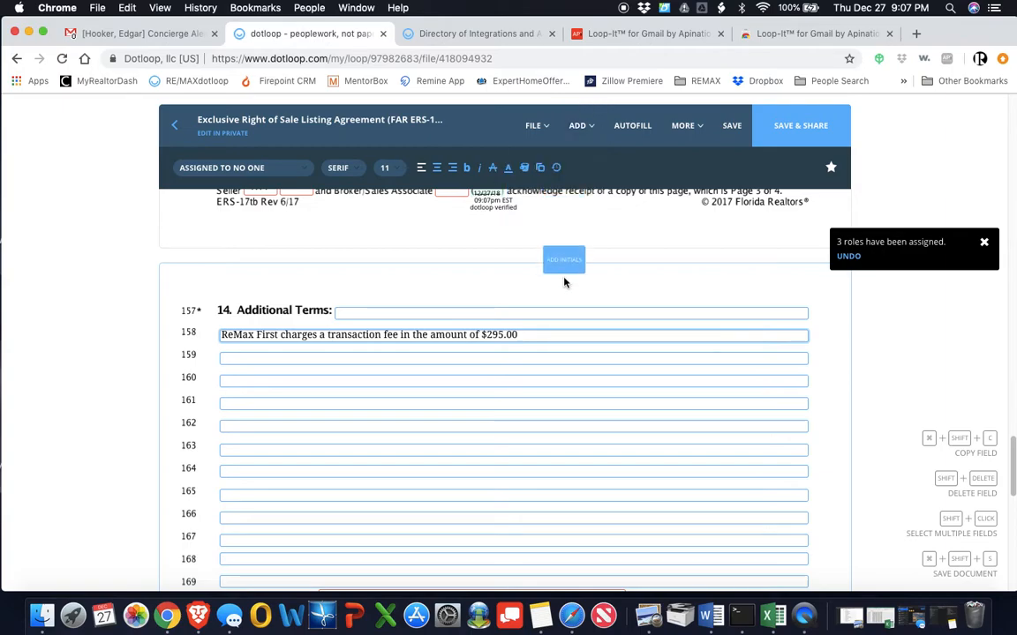
left_click(580, 126)
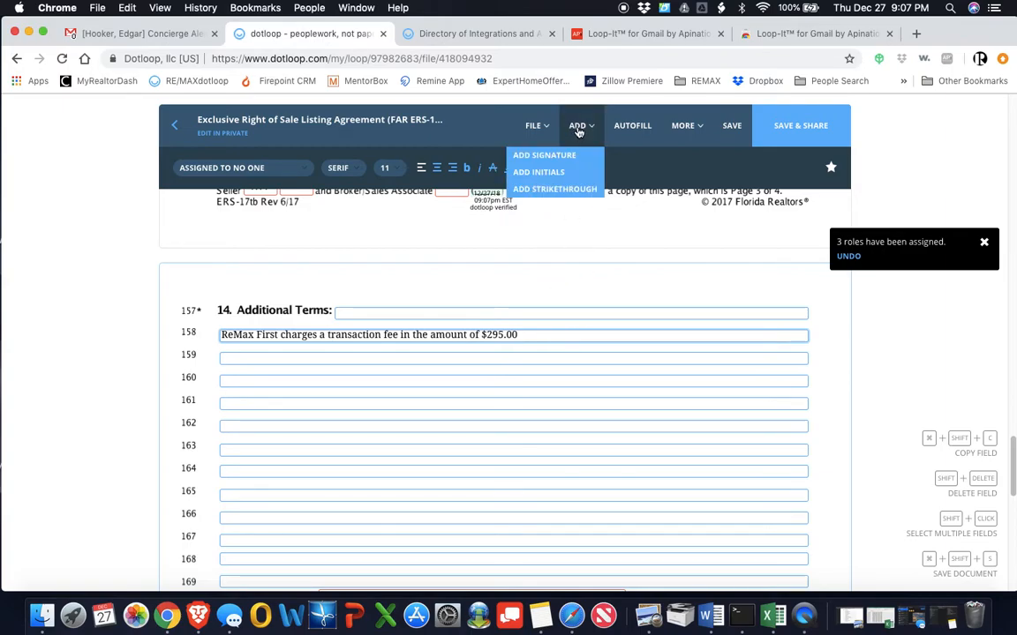
left_click(559, 173)
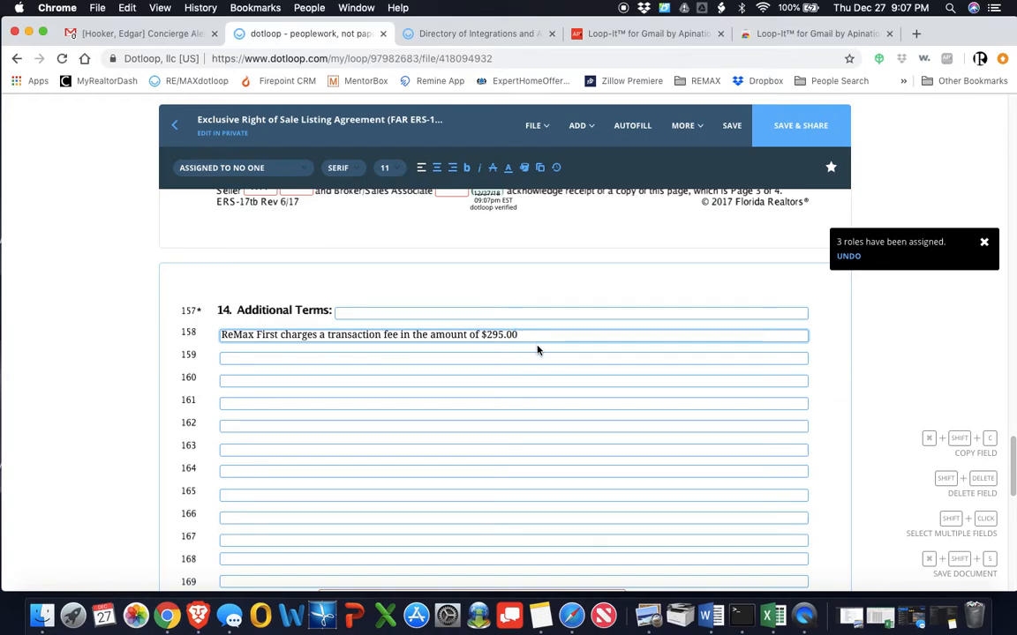
left_click(536, 344)
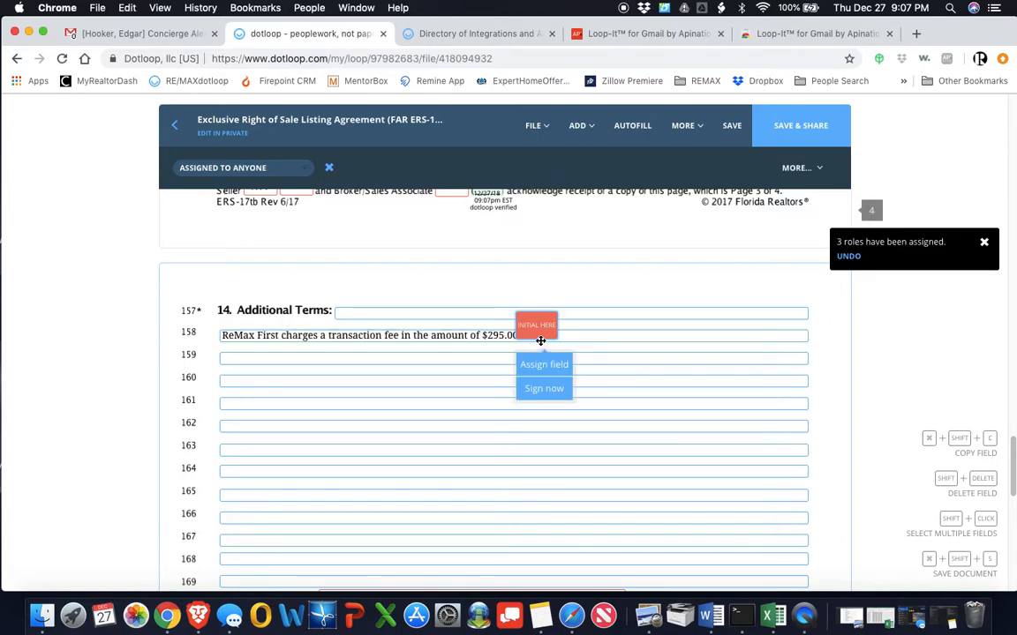
left_click(541, 335)
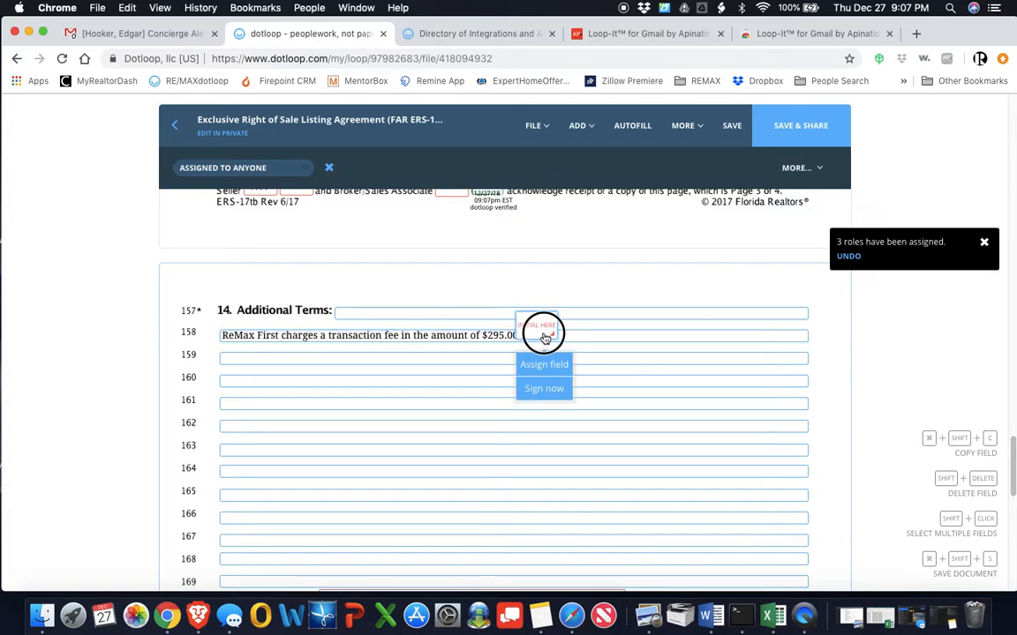
left_click_drag(529, 332, 536, 331)
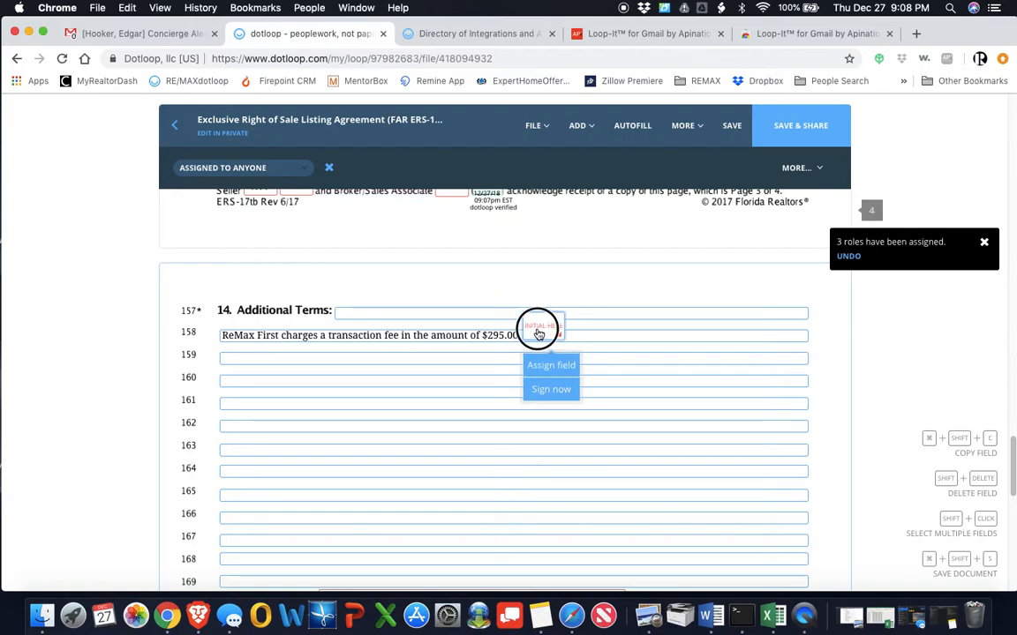
- Assign the initials field beside the transaction fee clause to the first seller
left_click(544, 377)
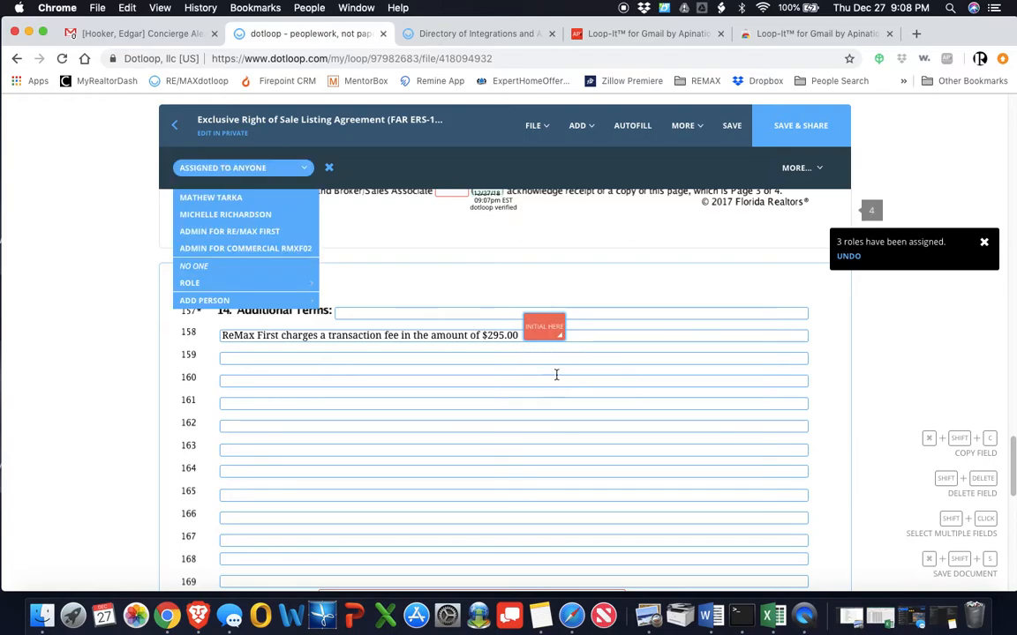
left_click(219, 200)
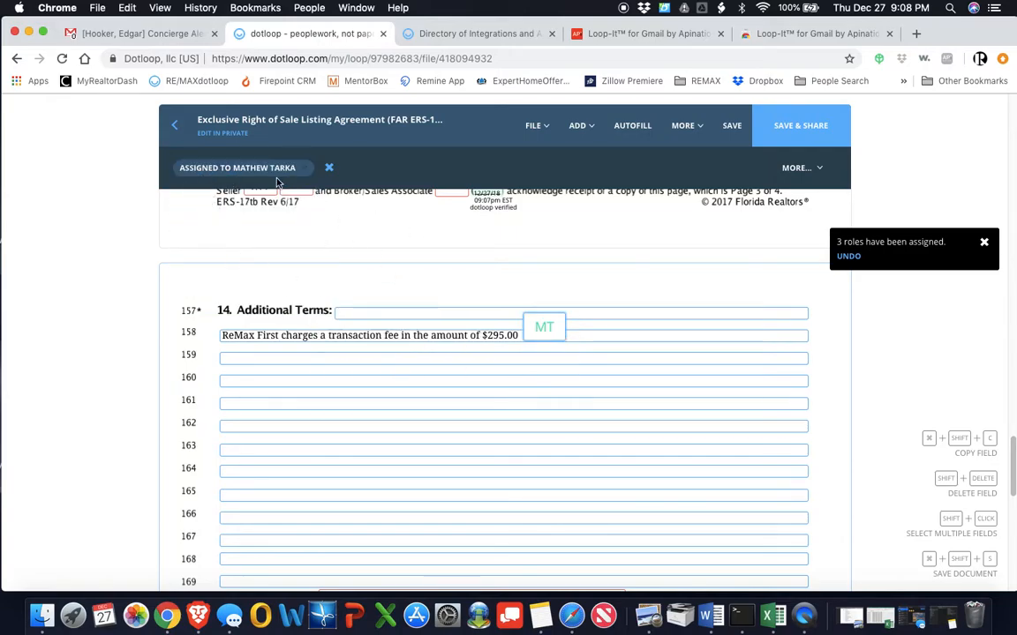
left_click(239, 168)
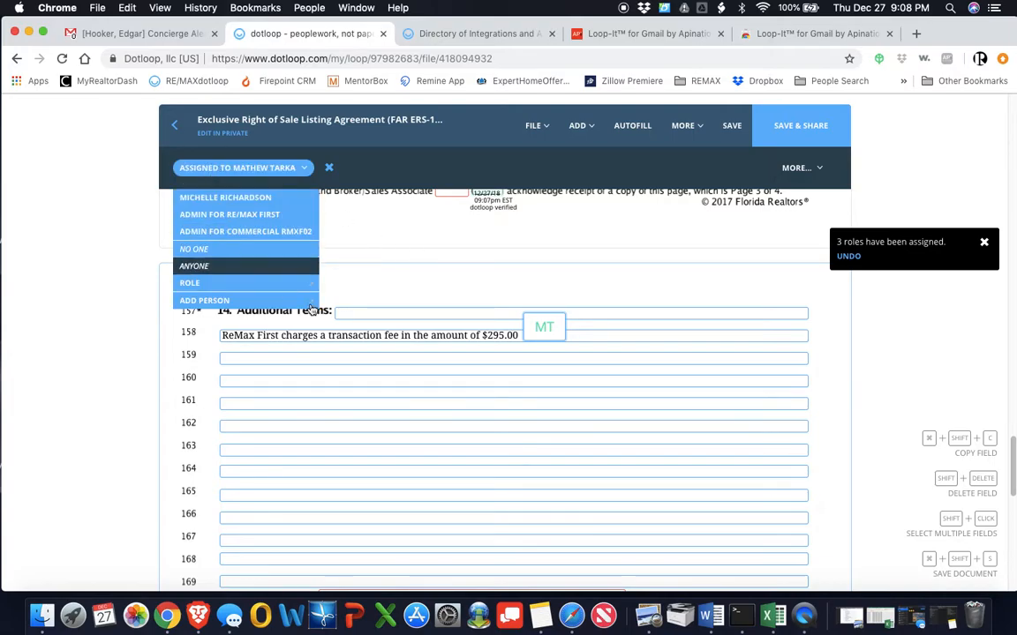
left_click(544, 331)
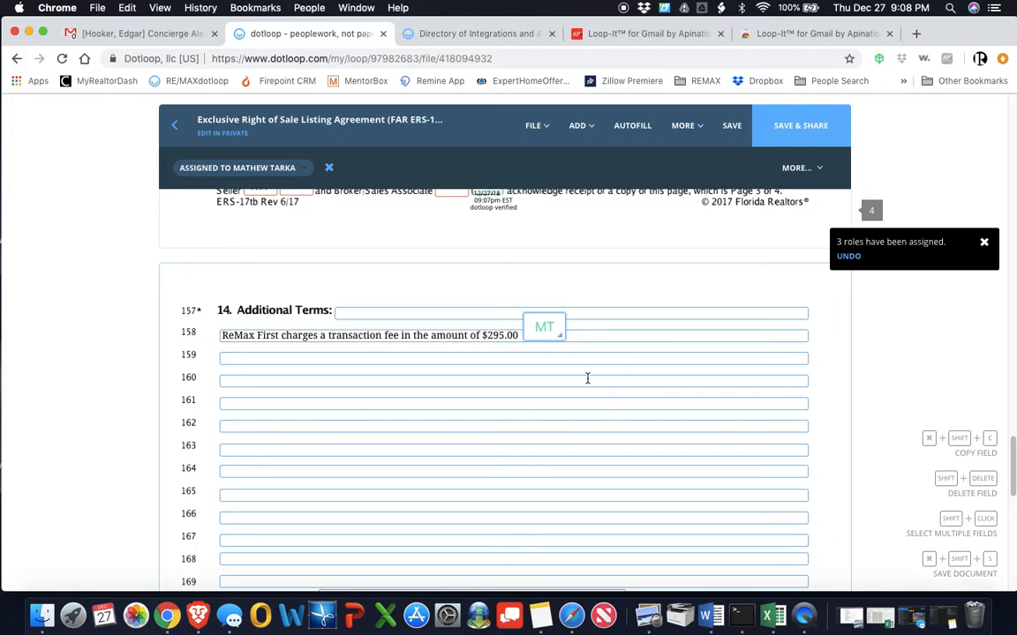
- Sign the Authorized Sales Associate or Broker signature field on line 178 of page 4 as the listing agent
scroll(598, 376, "down", 5)
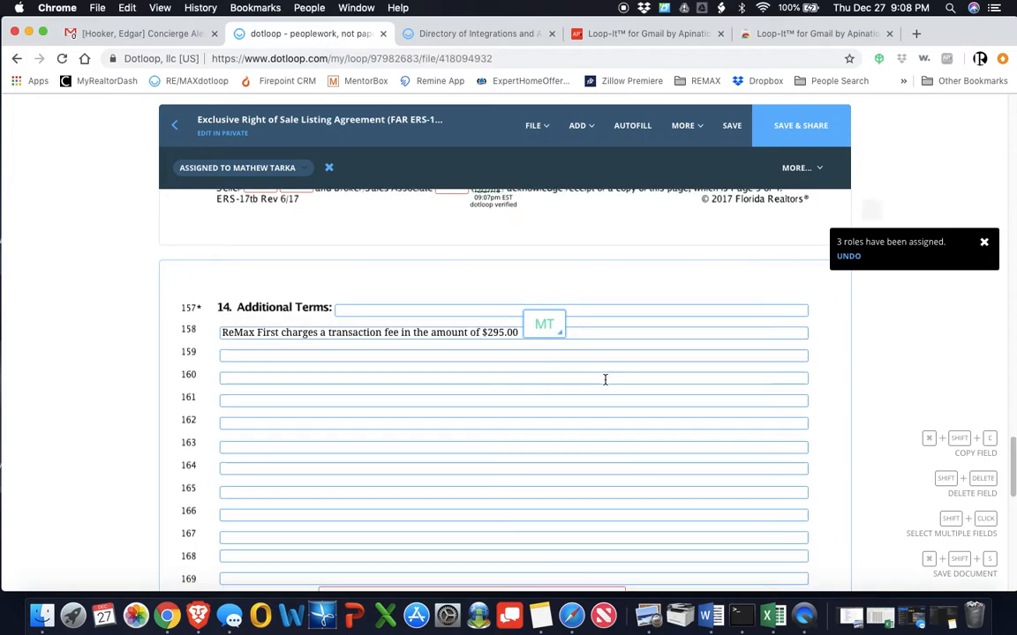
scroll(606, 370, "down", 2)
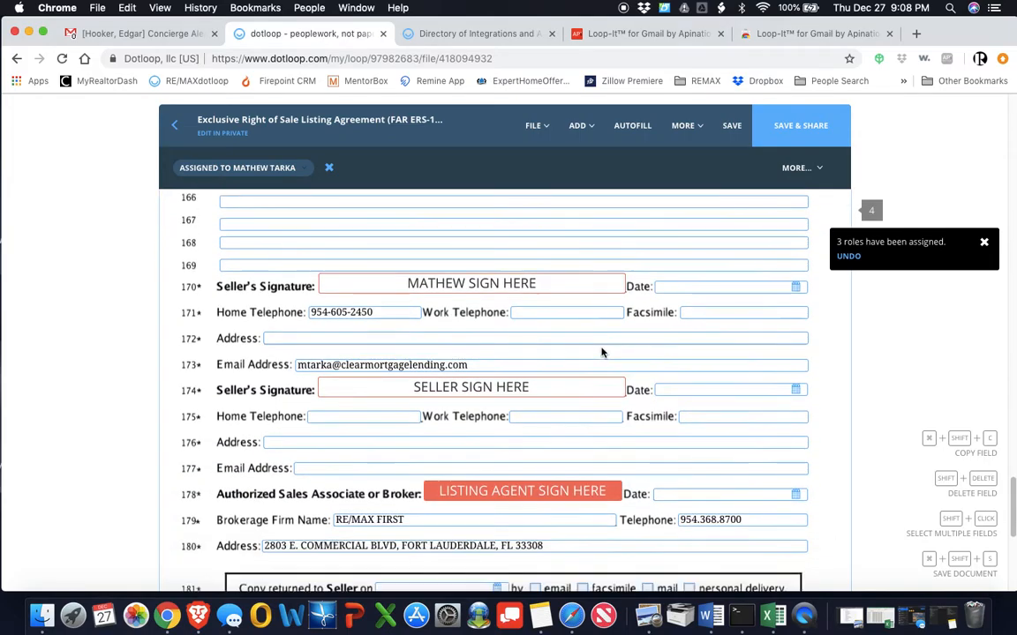
mouse_move(579, 446)
left_click(563, 477)
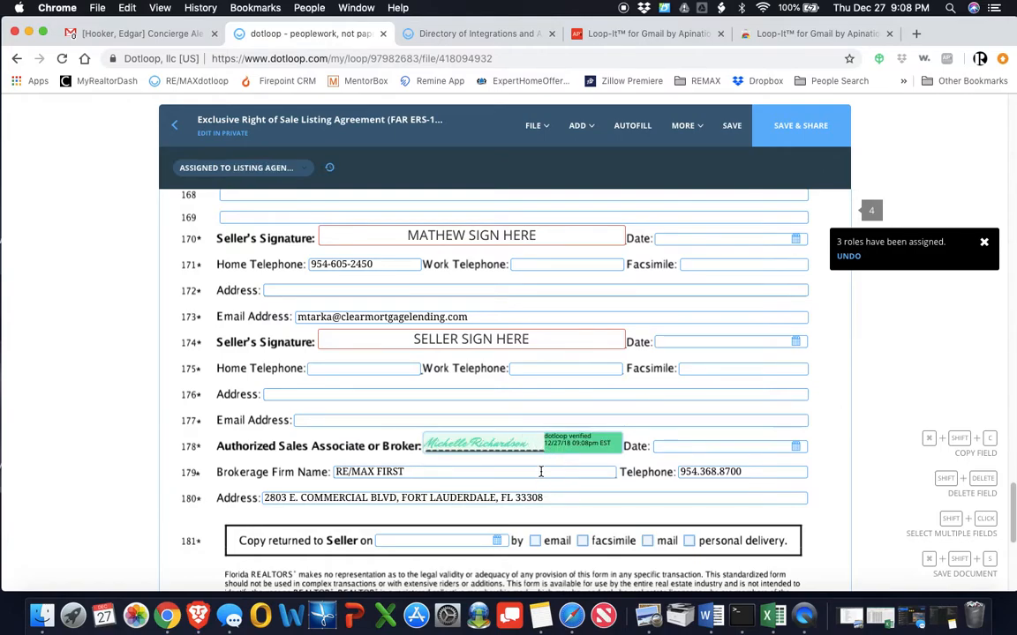
- Return to page 3, open Autofill without saving the pending document changes, and close it without editing any details
scroll(541, 472, "down", 6)
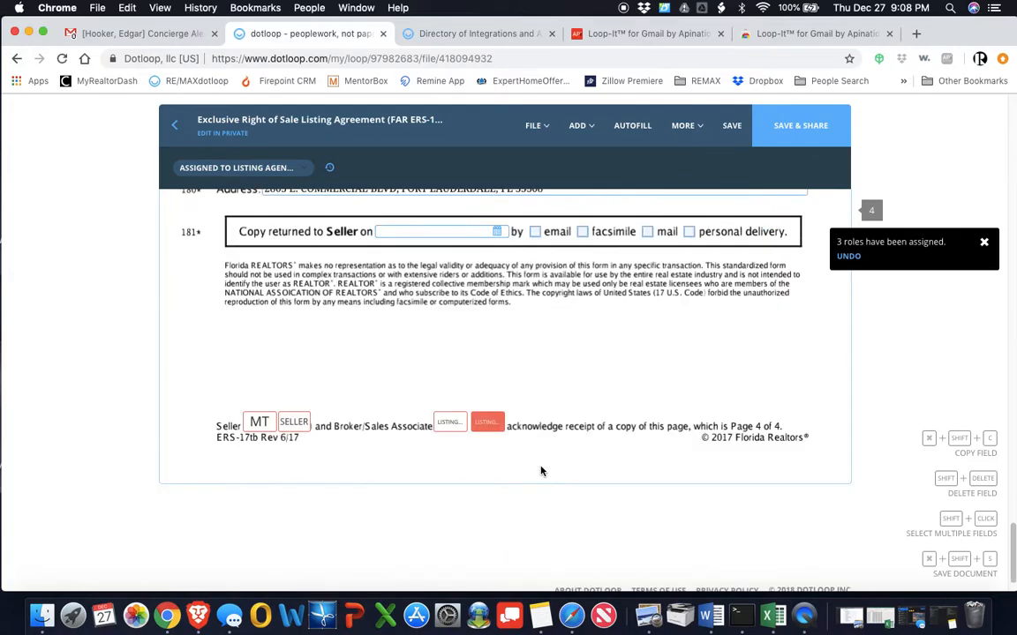
scroll(541, 471, "down", 1)
scroll(562, 436, "up", 20)
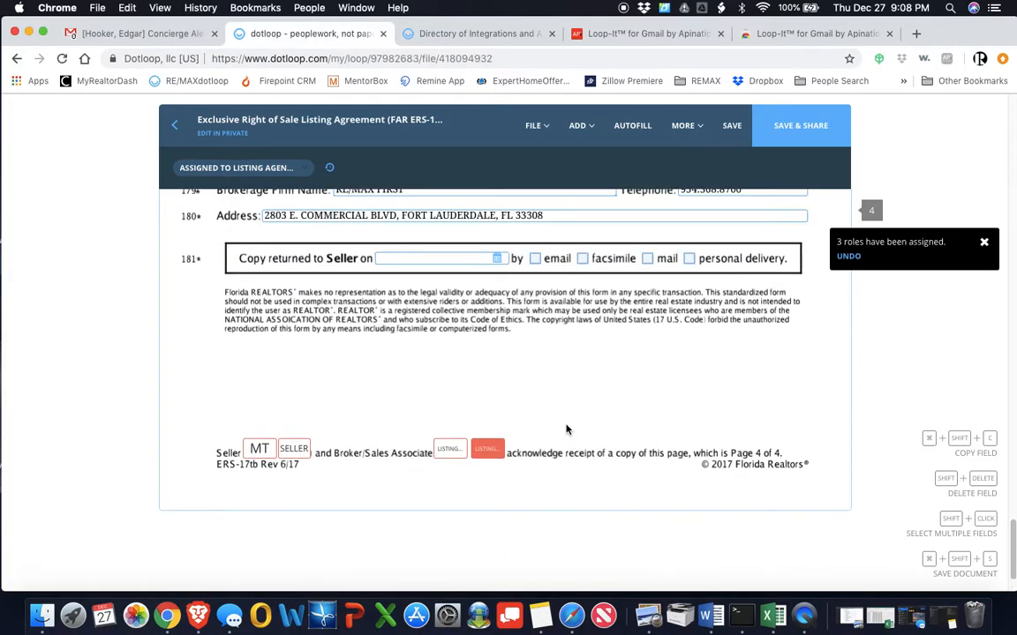
scroll(568, 428, "up", 5)
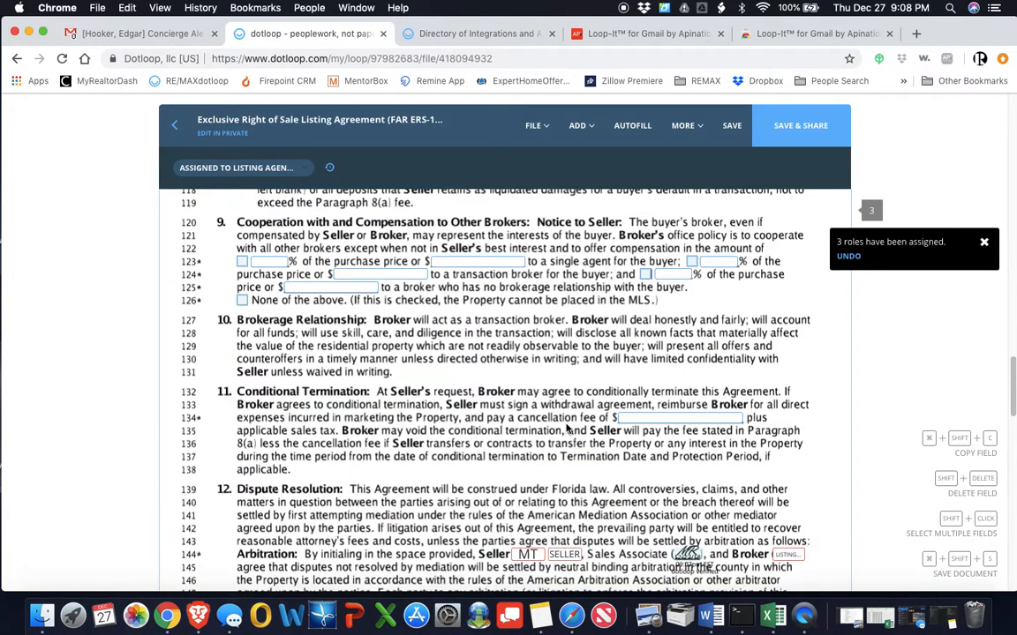
scroll(554, 422, "down", 2)
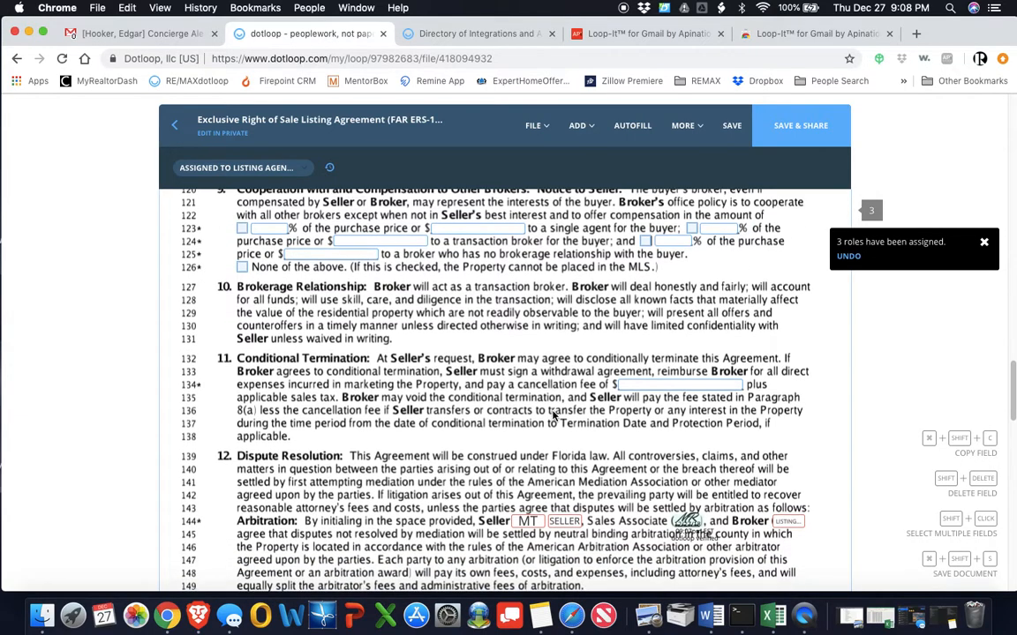
scroll(553, 406, "down", 1)
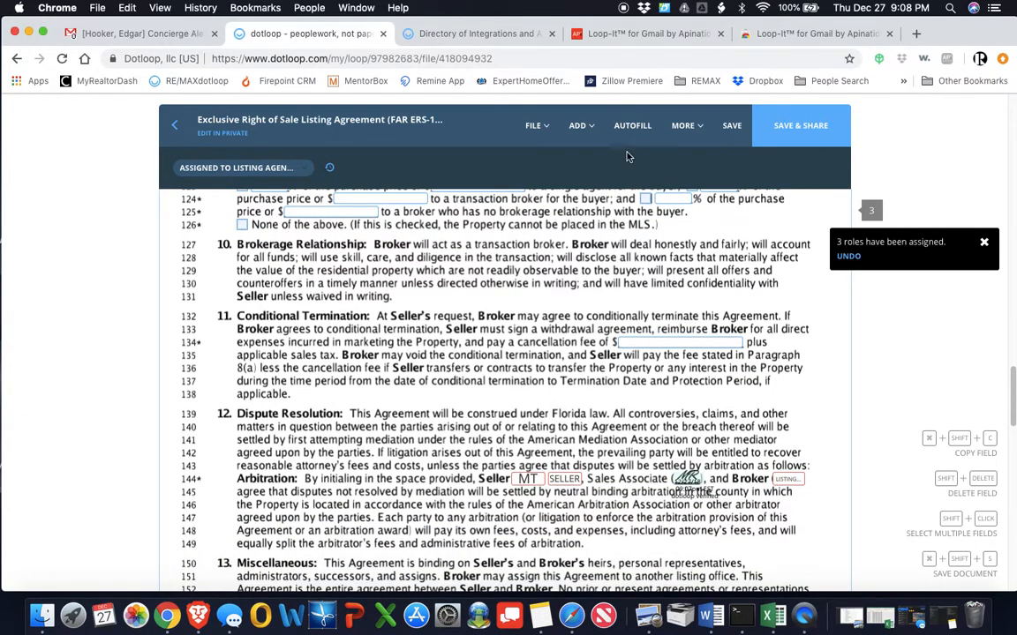
left_click(632, 126)
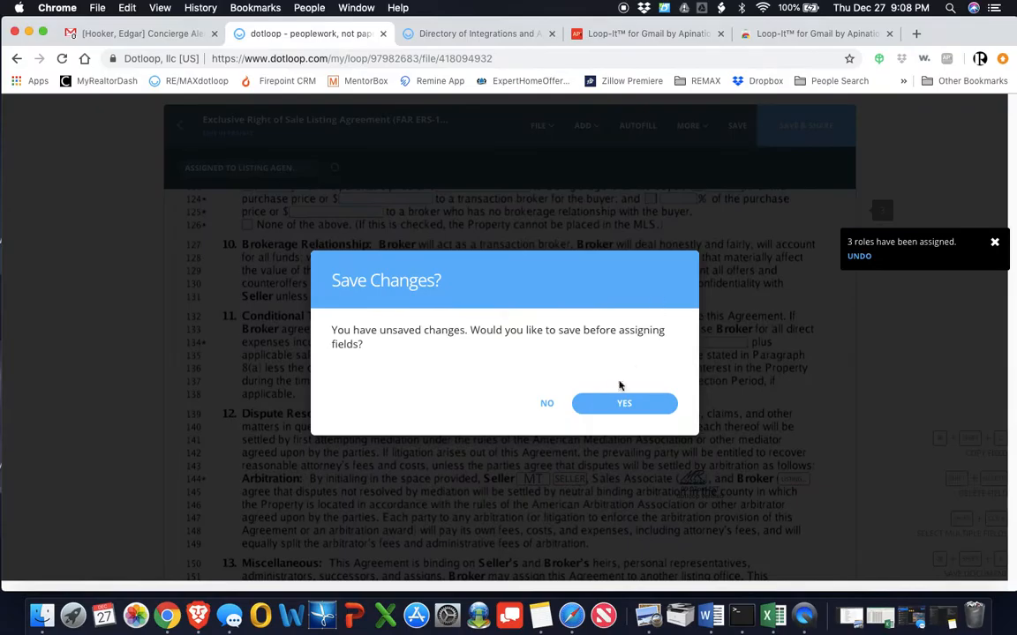
left_click(548, 404)
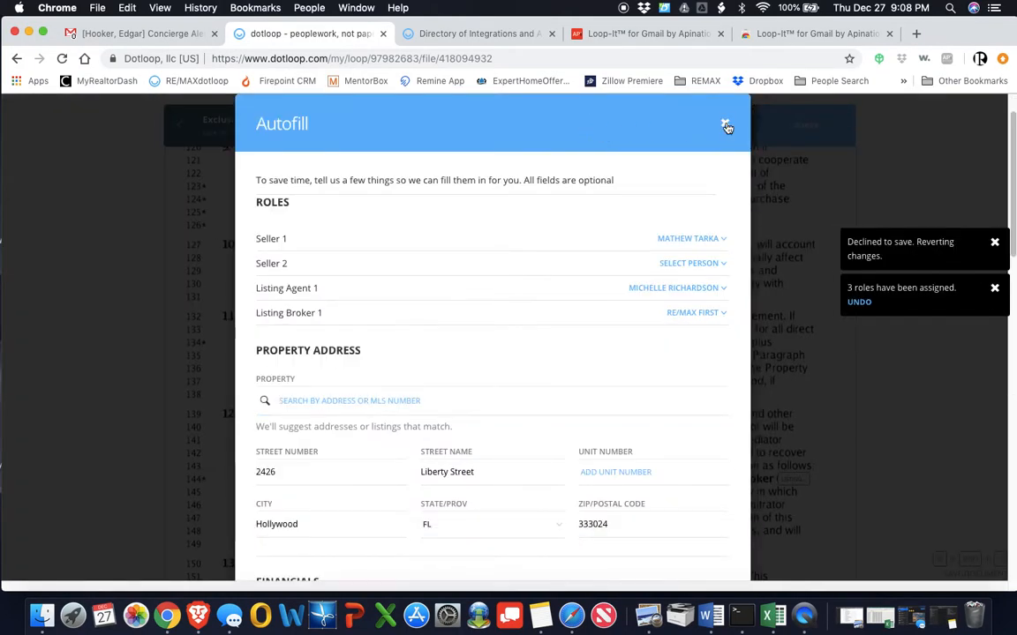
left_click(723, 123)
- Add a strikethrough to the Conditional Termination clause on page 3 and stretch it across line 133
left_click(581, 126)
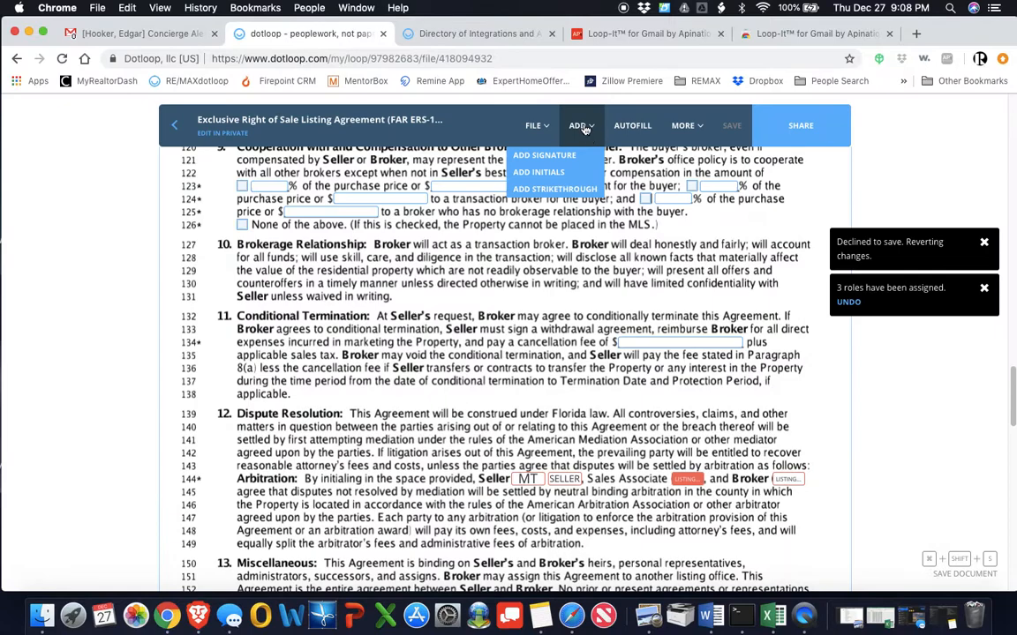
left_click(583, 200)
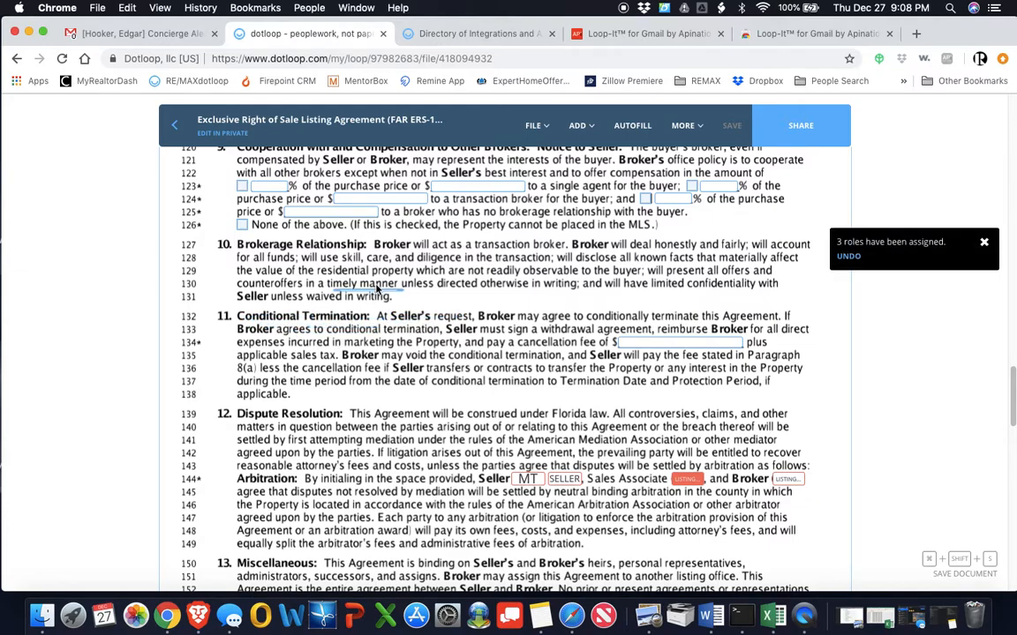
left_click(581, 131)
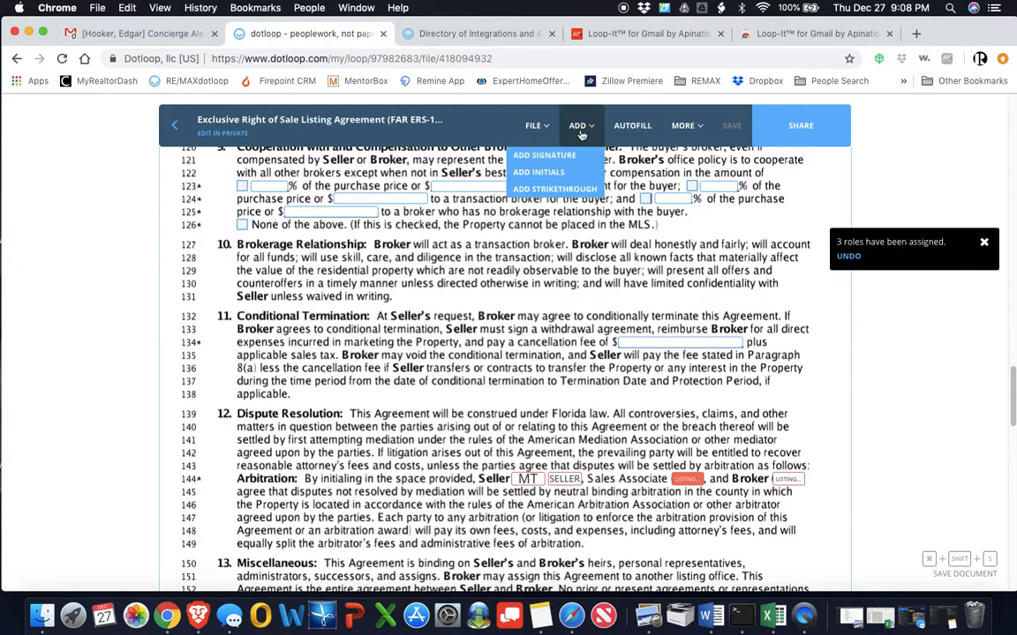
left_click(547, 190)
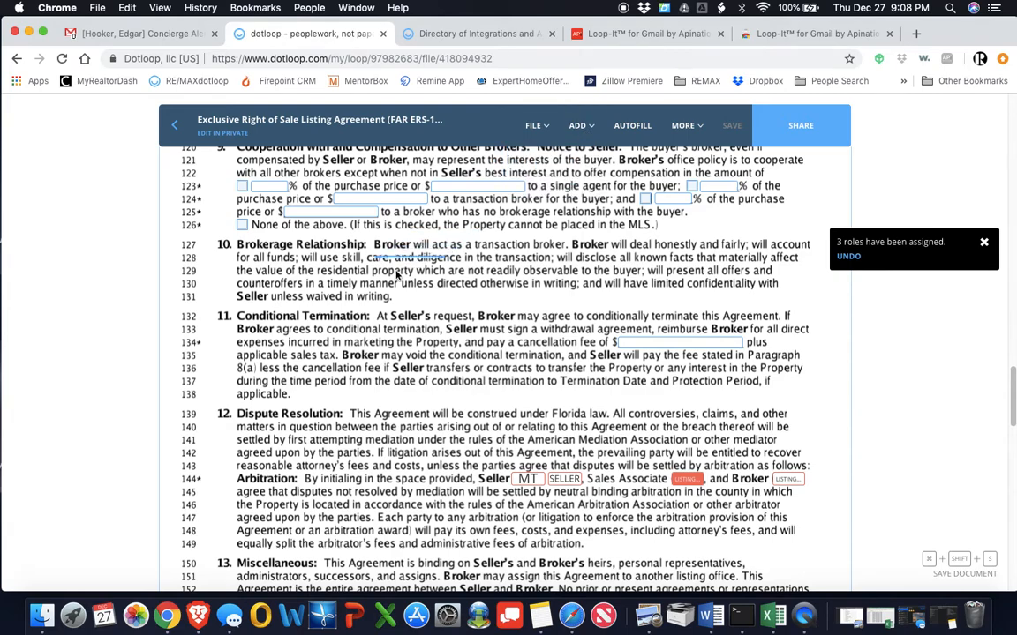
left_click(272, 320)
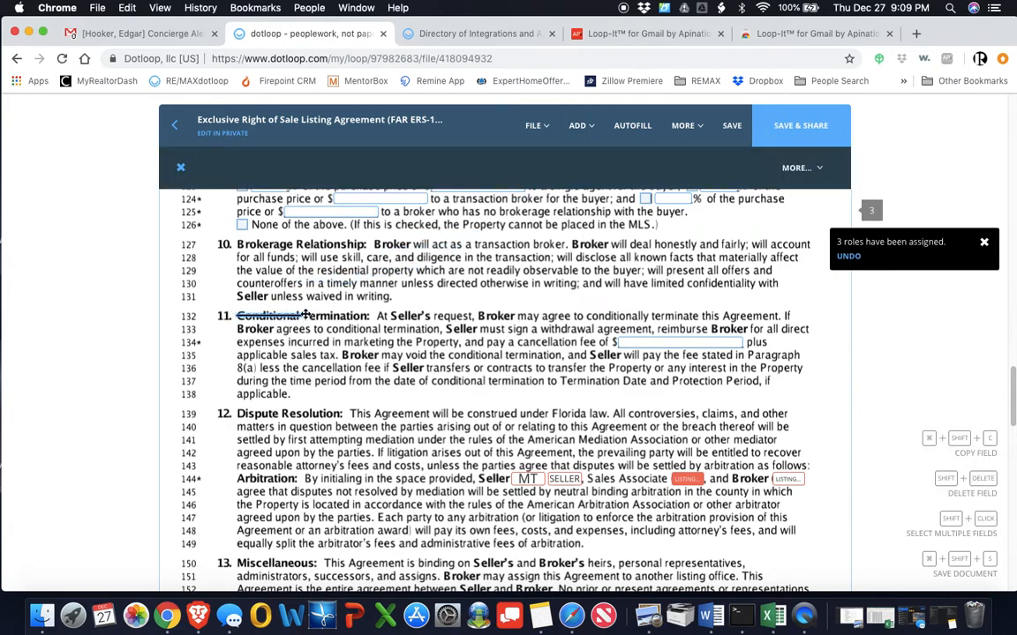
left_click_drag(303, 316, 792, 333)
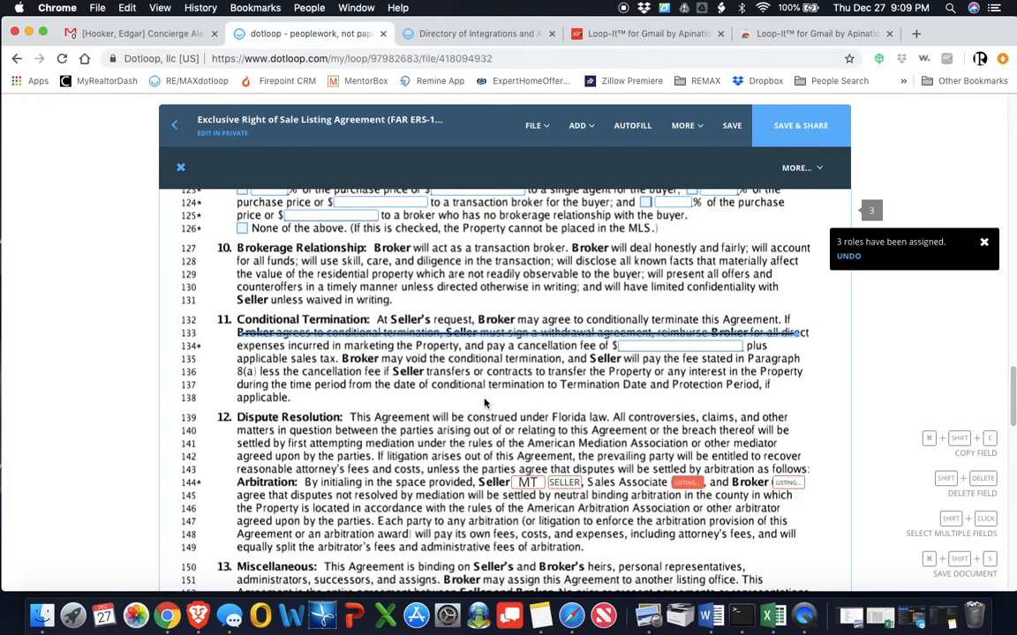
- Place an initials field on page 3 near the end of line 126, just above the Brokerage Relationship paragraph
left_click(593, 129)
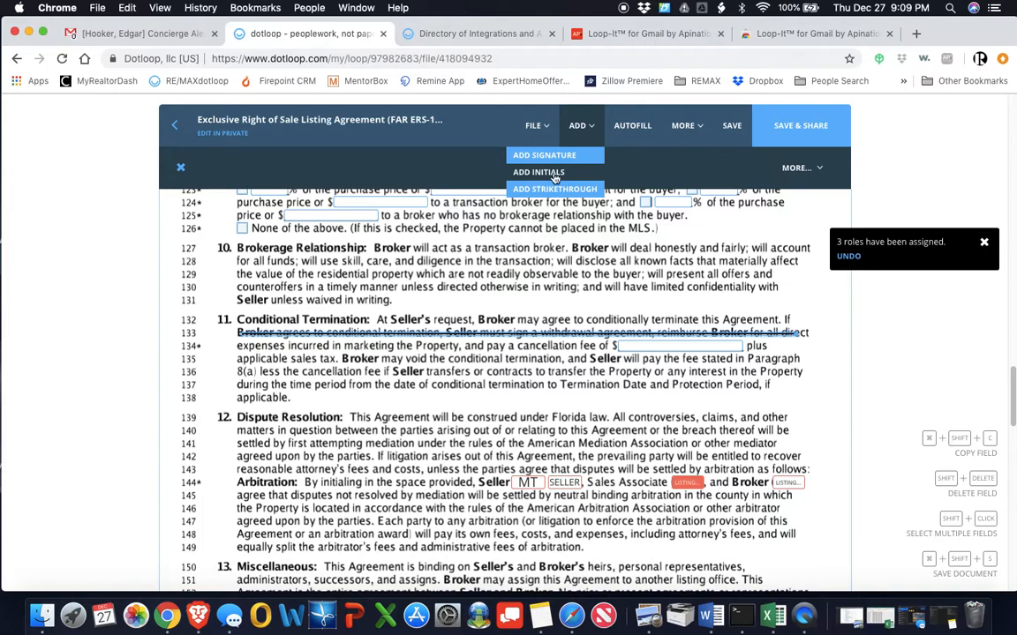
left_click(517, 171)
left_click(722, 254)
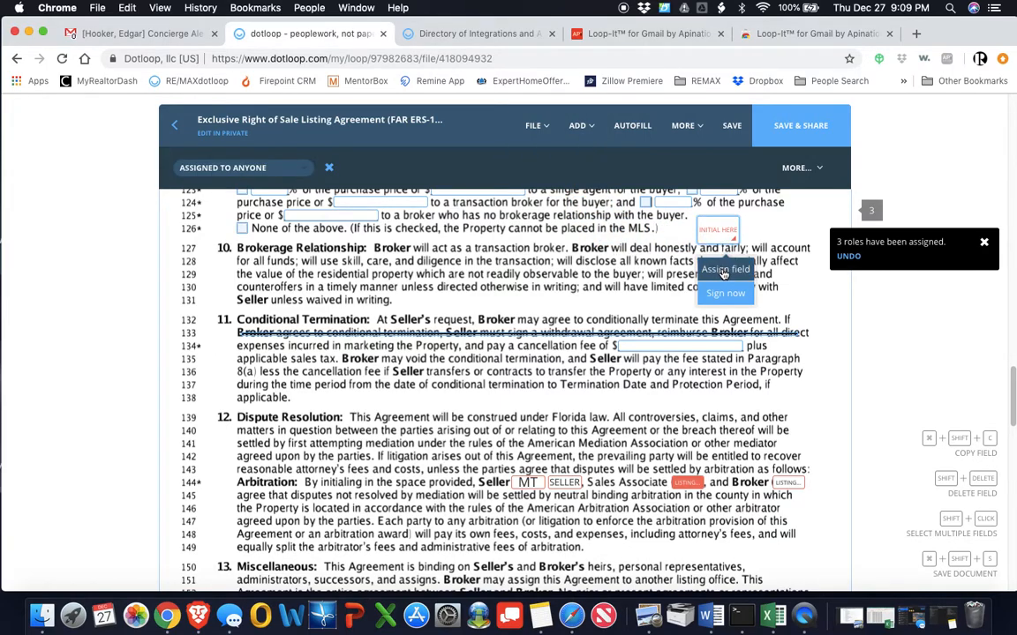
- Assign the new initials field beside line 126 on page 3 to the named seller
left_click(722, 271)
left_click(211, 201)
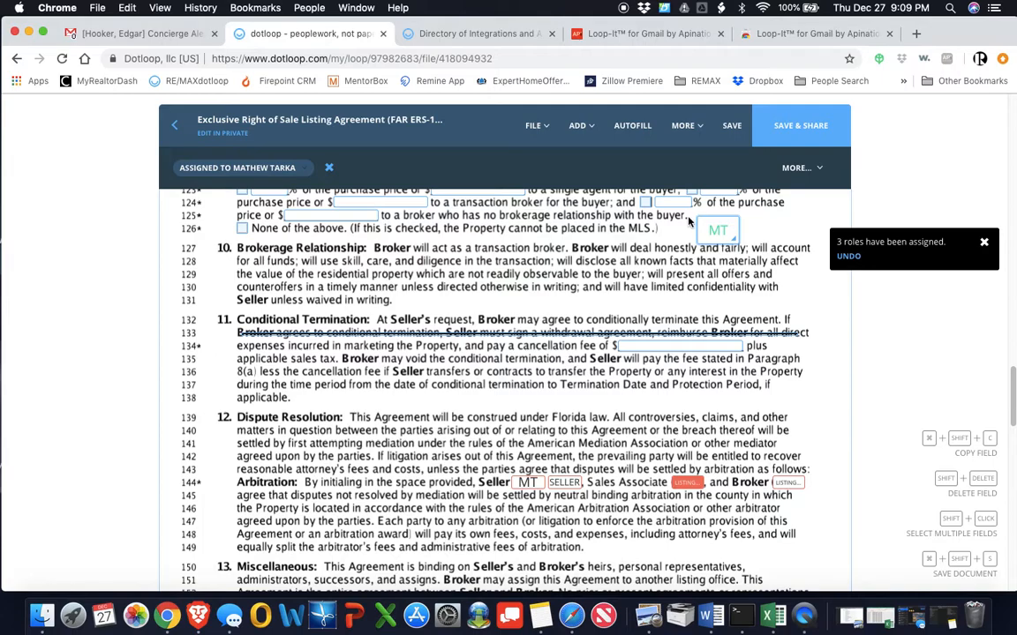
left_click(582, 129)
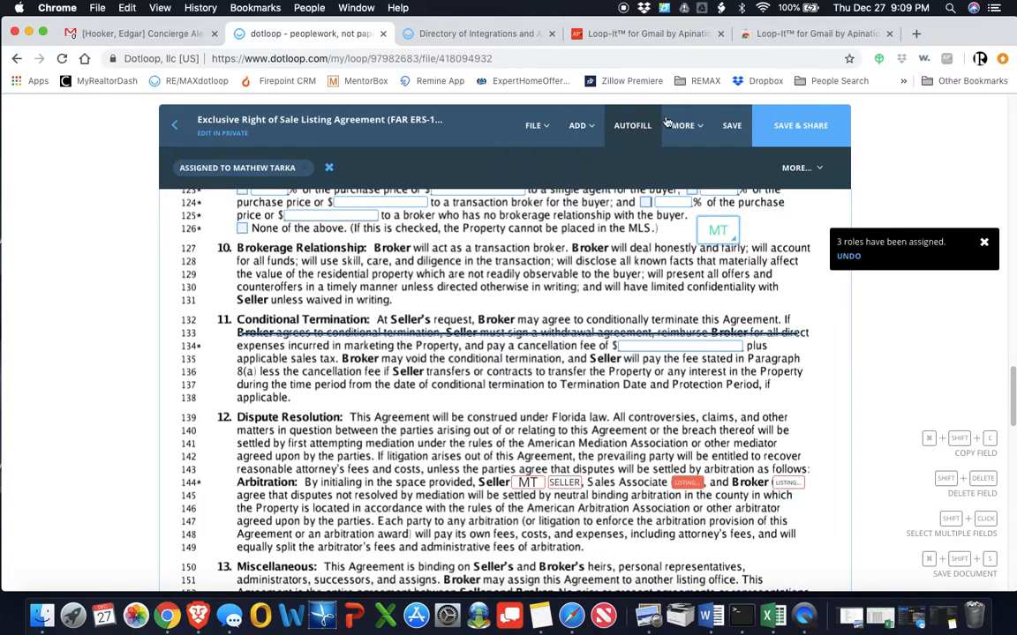
left_click(699, 125)
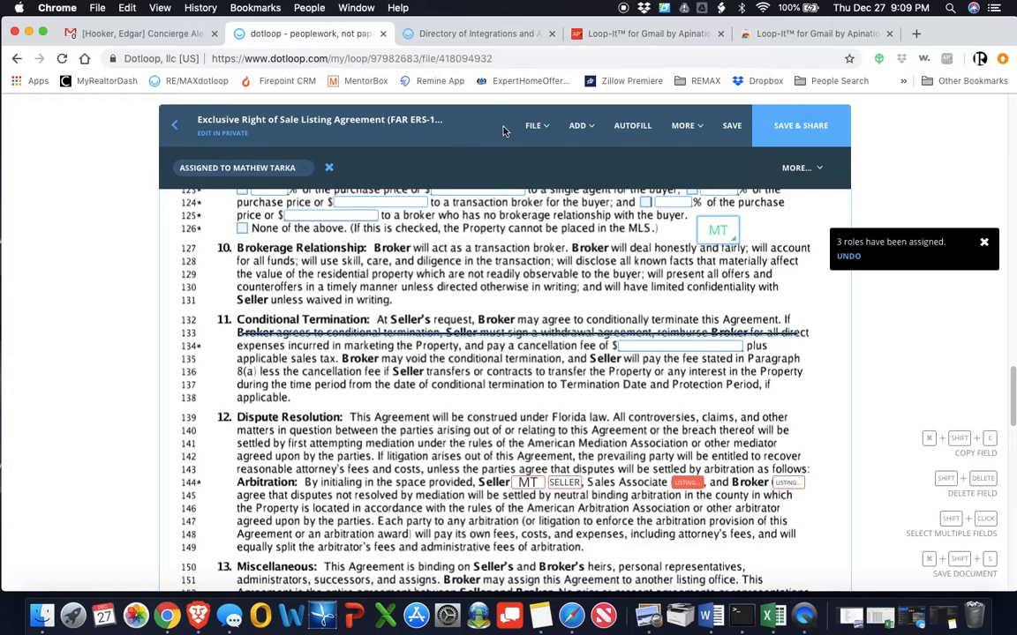
- Set the font of the purchase price amount field on line 125 to Monospaced
left_click(349, 215)
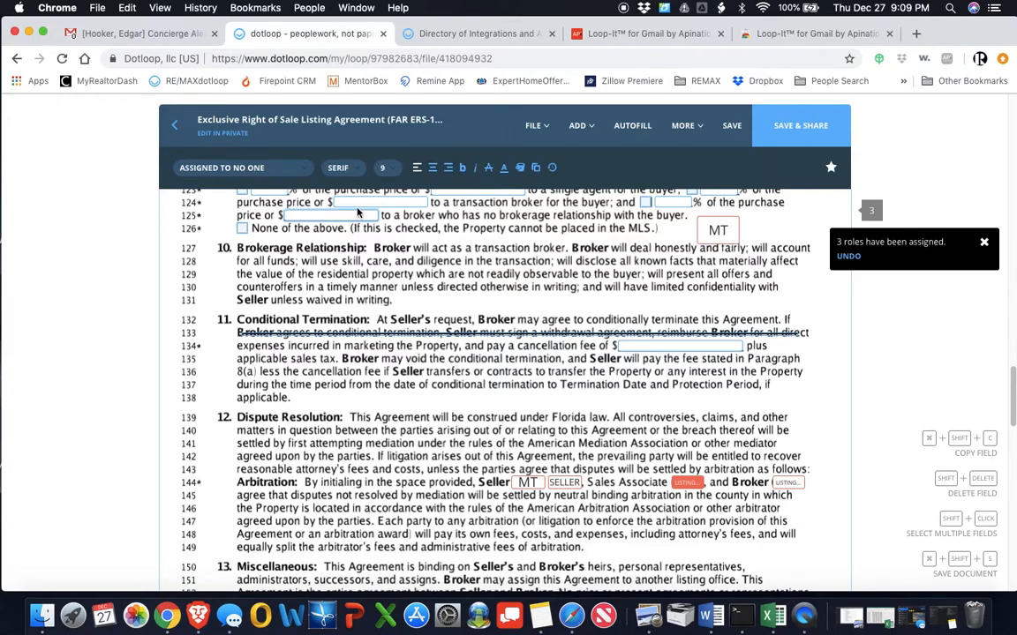
scroll(352, 243, "up", 1)
left_click(227, 168)
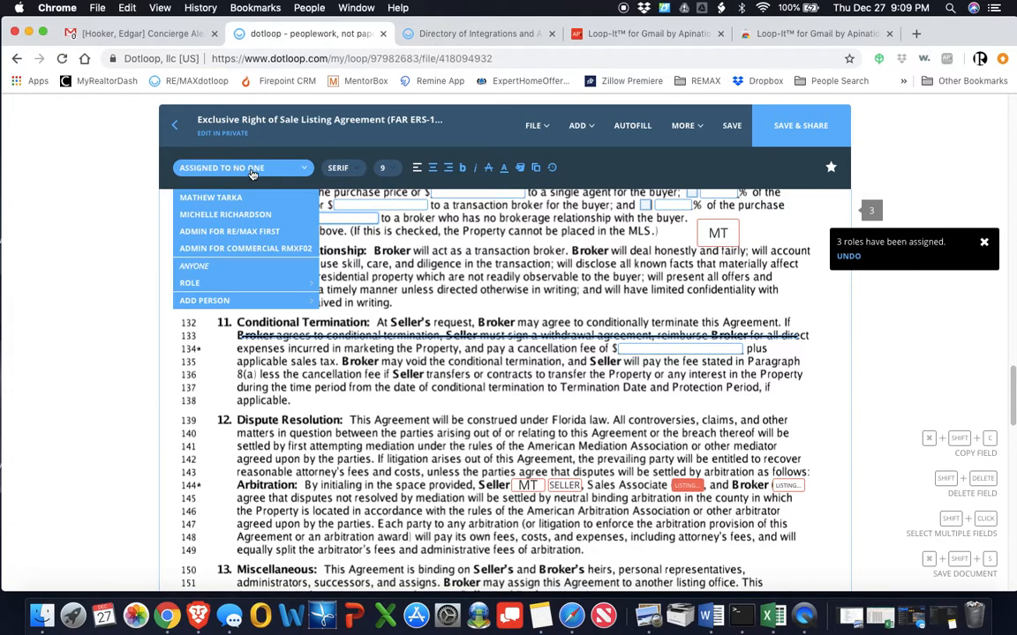
left_click(342, 168)
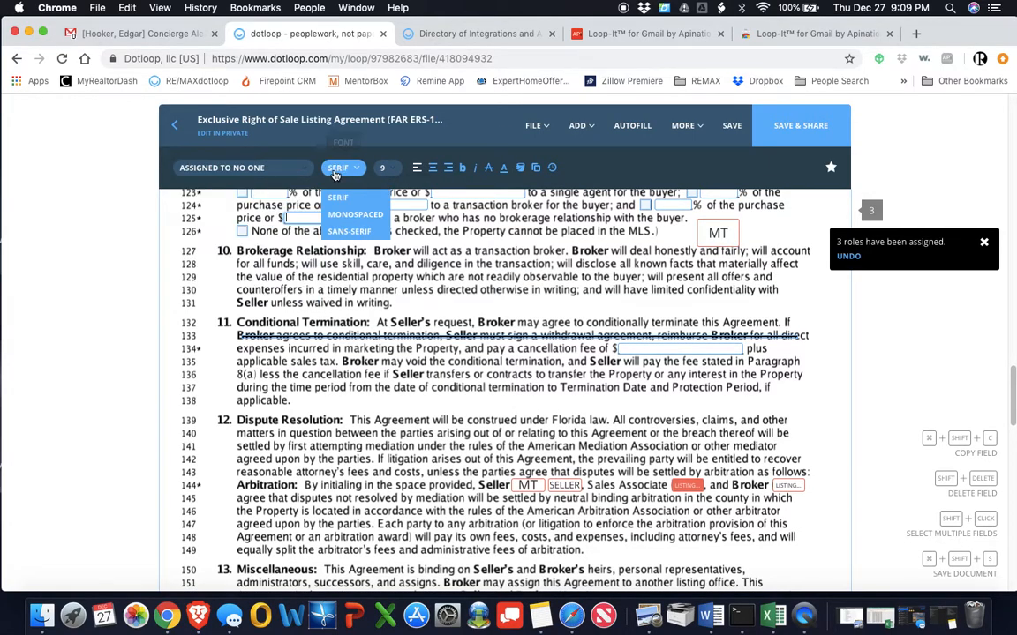
left_click(356, 215)
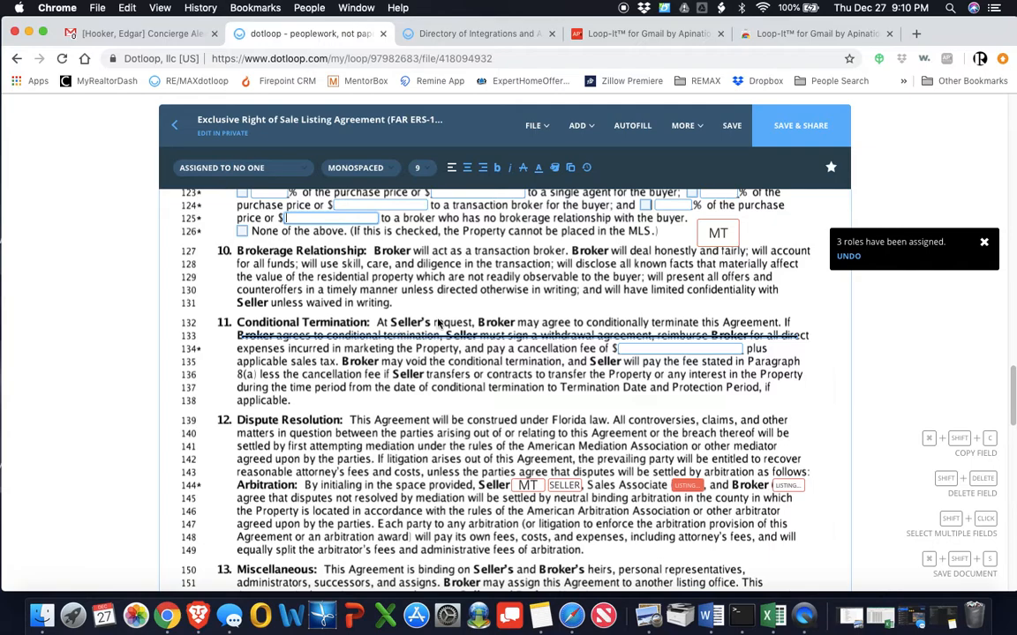
- Enter the sample text "fasdfsadfasdfasdfaadsfasdf" on line 164 of page 4, trying Monospaced before setting its font to Sans-Serif
scroll(439, 325, "down", 10)
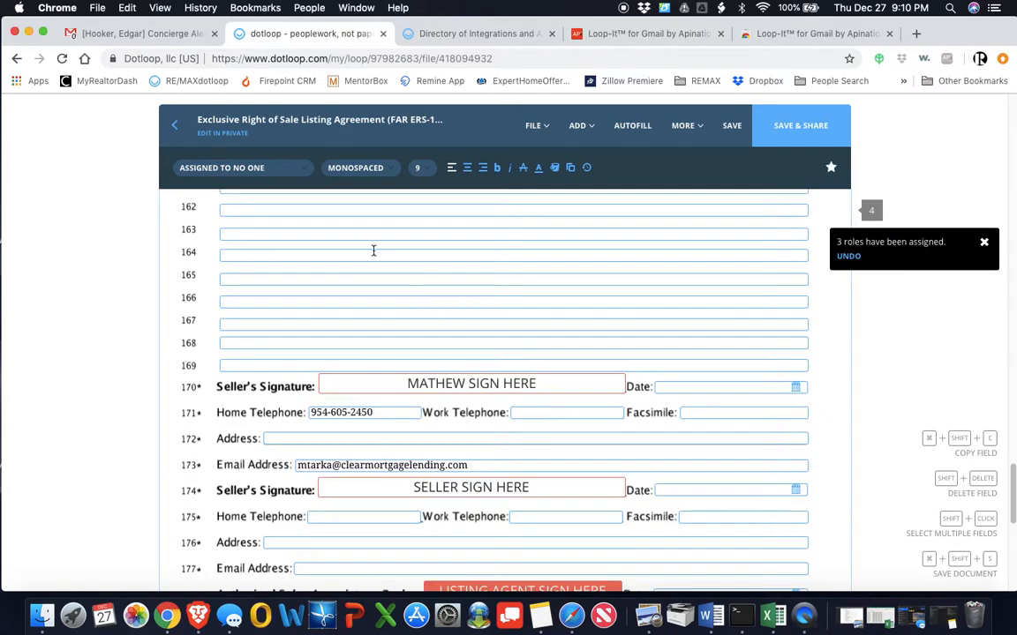
left_click(373, 251)
type("fasdfsadf")
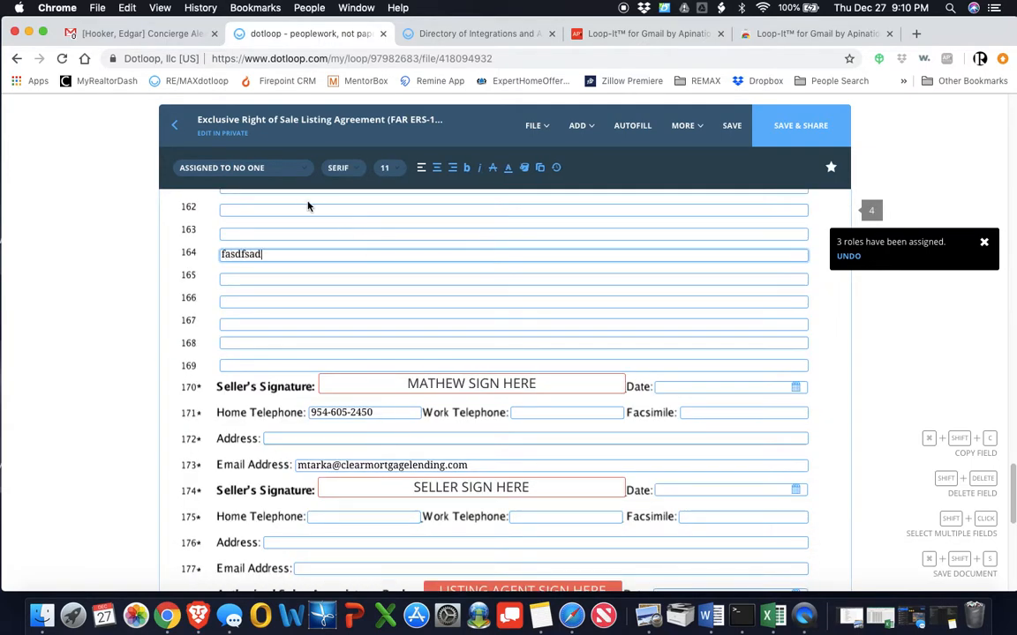
left_click(365, 172)
left_click(365, 170)
left_click(341, 168)
left_click(346, 215)
type("asdfasdfa")
left_click(355, 167)
left_click(356, 229)
type("adsfasdf")
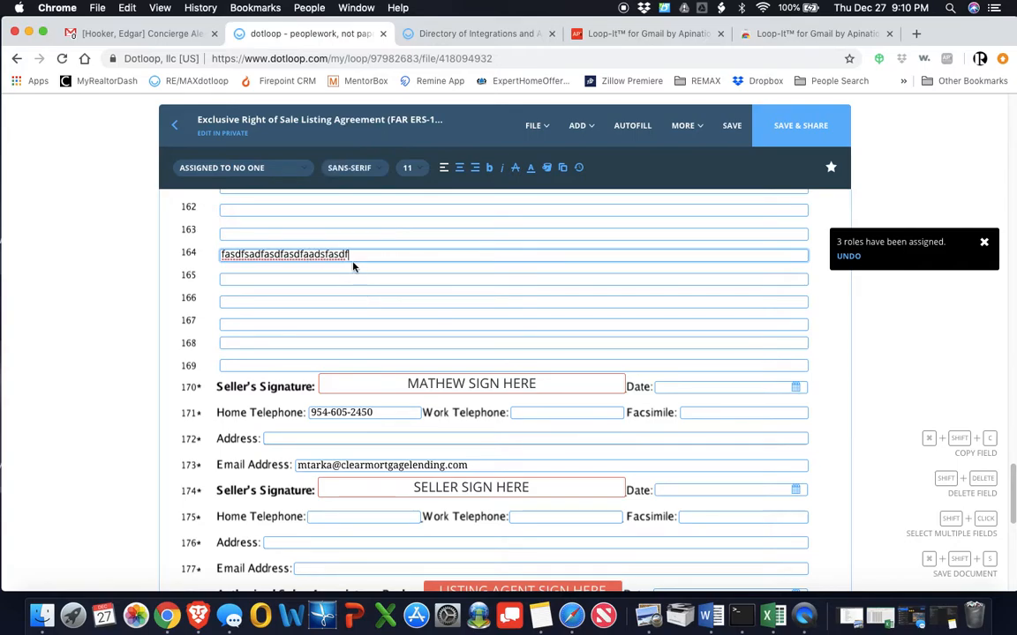
- Enter "adsfasdf" on line 165 in the Monospaced font
left_click(350, 168)
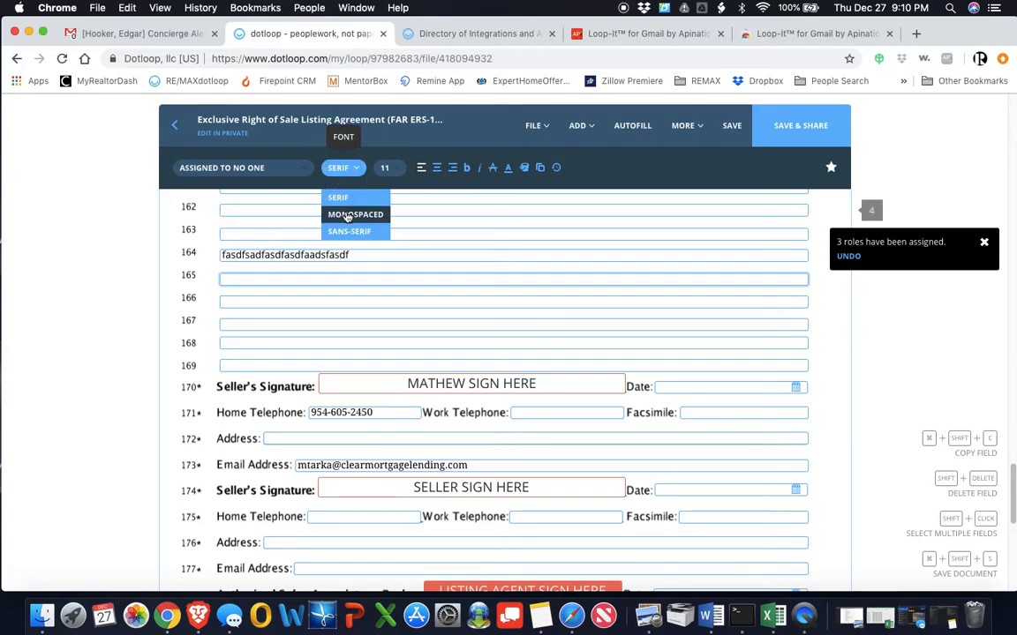
left_click(346, 214)
type("adsfasdf")
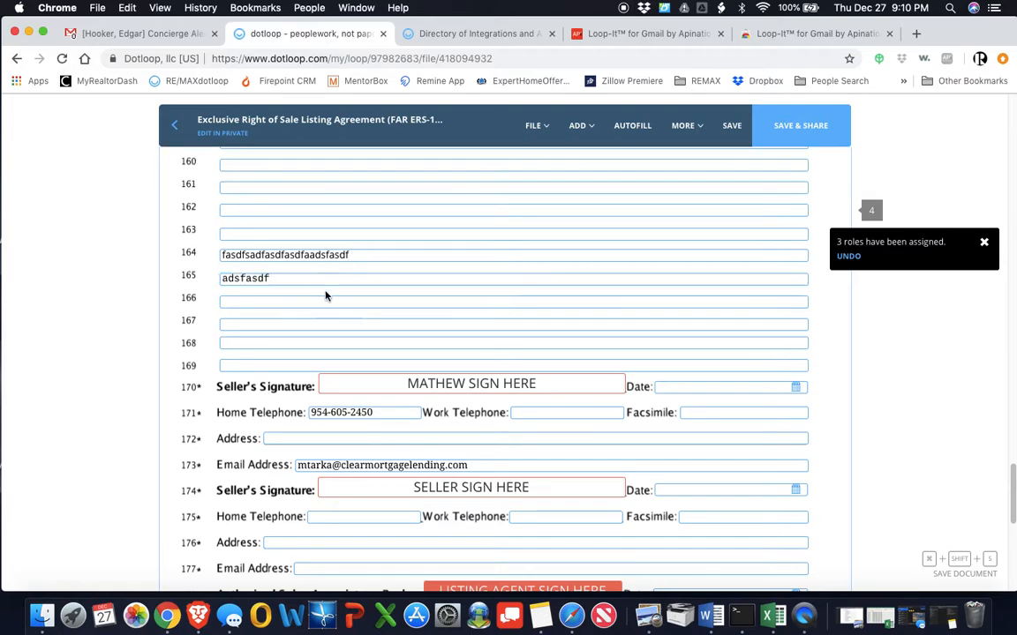
- Enter "asdfasdf" on line 166 in the Sans-Serif font
left_click(302, 298)
left_click(338, 168)
left_click(346, 229)
type("asdfasdf")
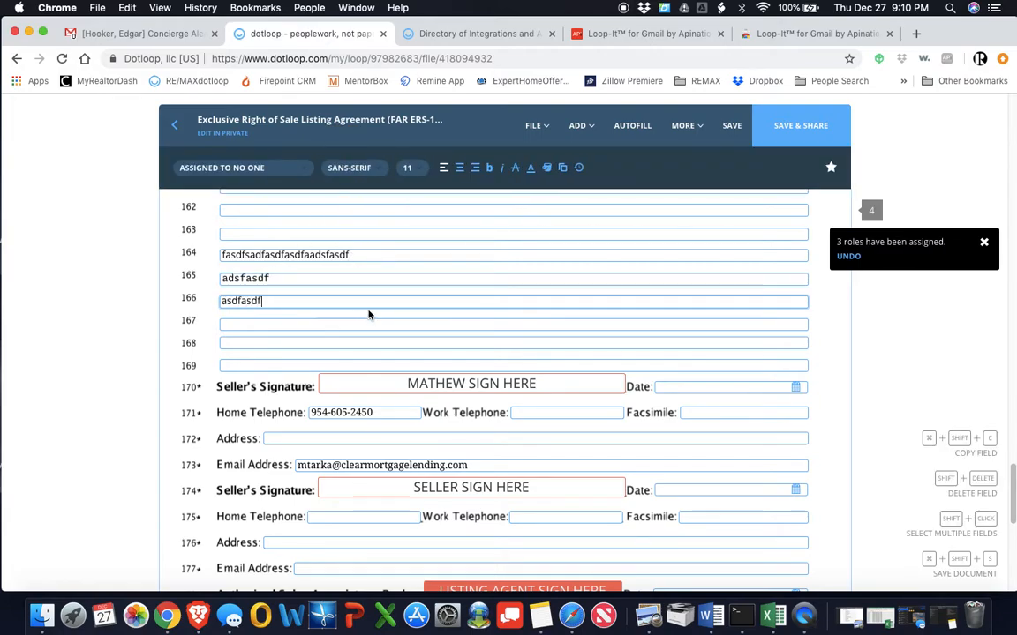
- Try a 10 pt font size on the line 164 text and return it to 11 pt
left_click(407, 168)
left_click_drag(348, 254, 217, 255)
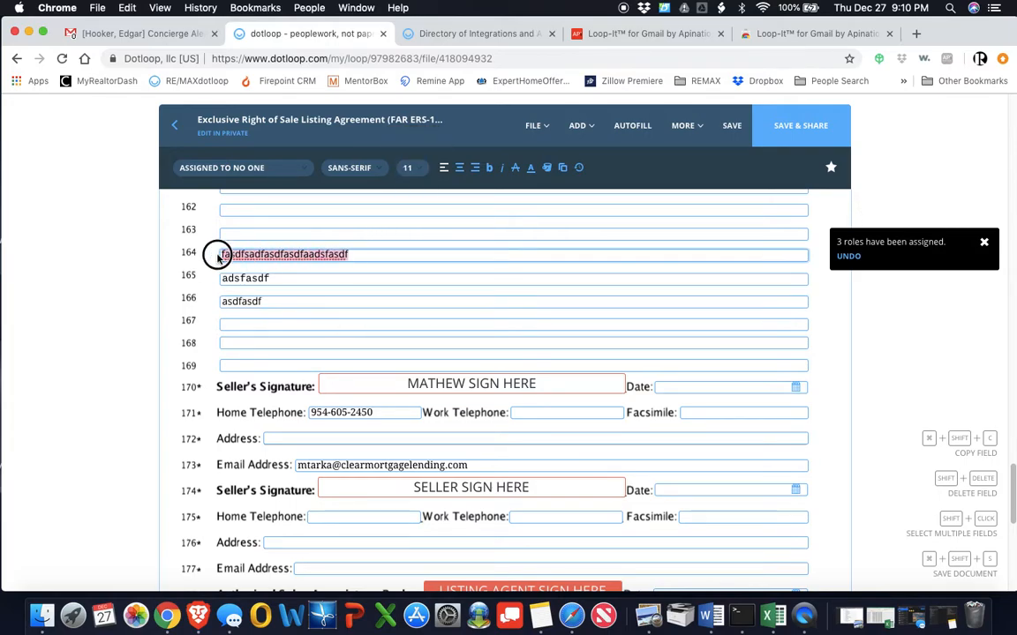
left_click(406, 168)
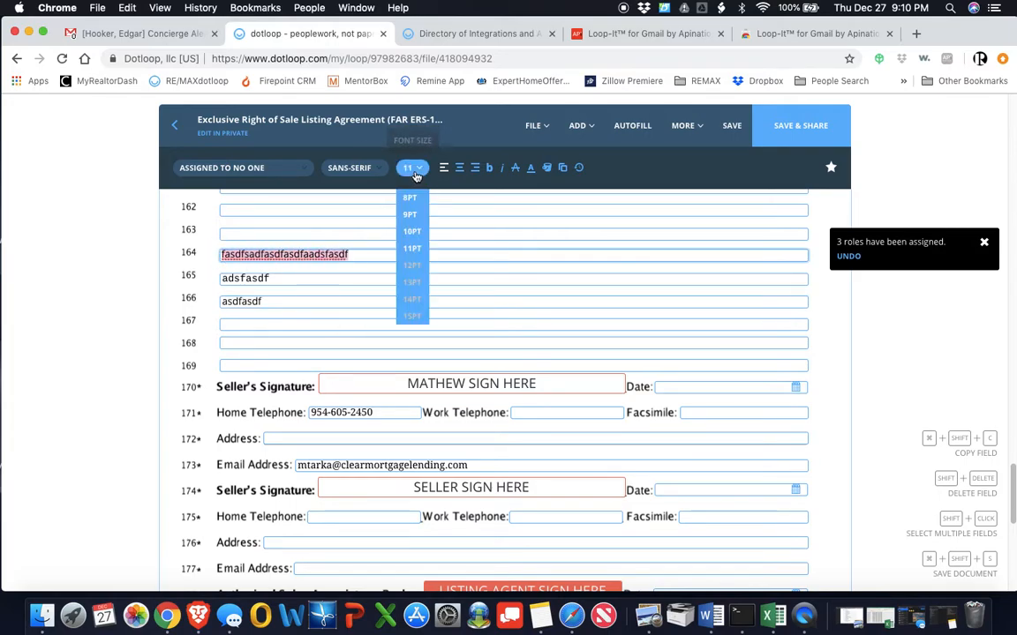
left_click(412, 232)
left_click(420, 177)
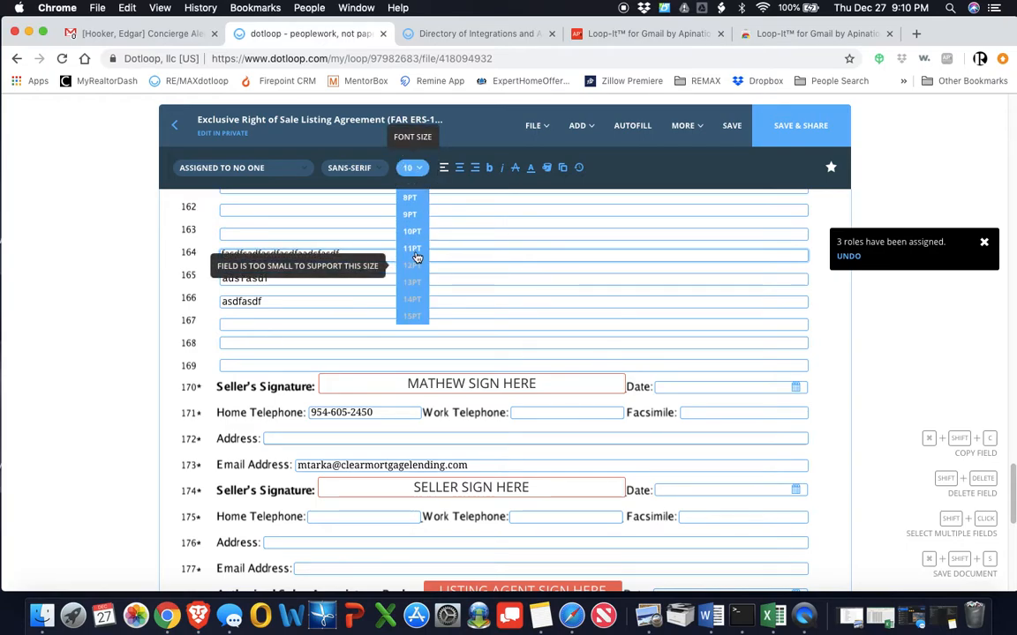
left_click(417, 251)
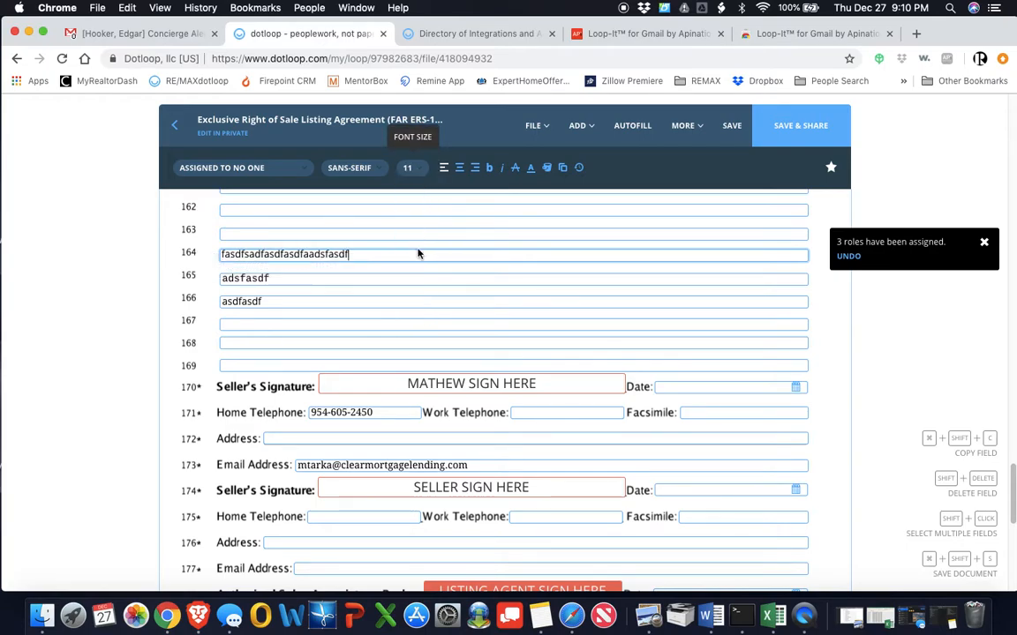
- Try centre alignment on the line 164 text, right-align it, and try bold and strikethrough on it
left_click(459, 169)
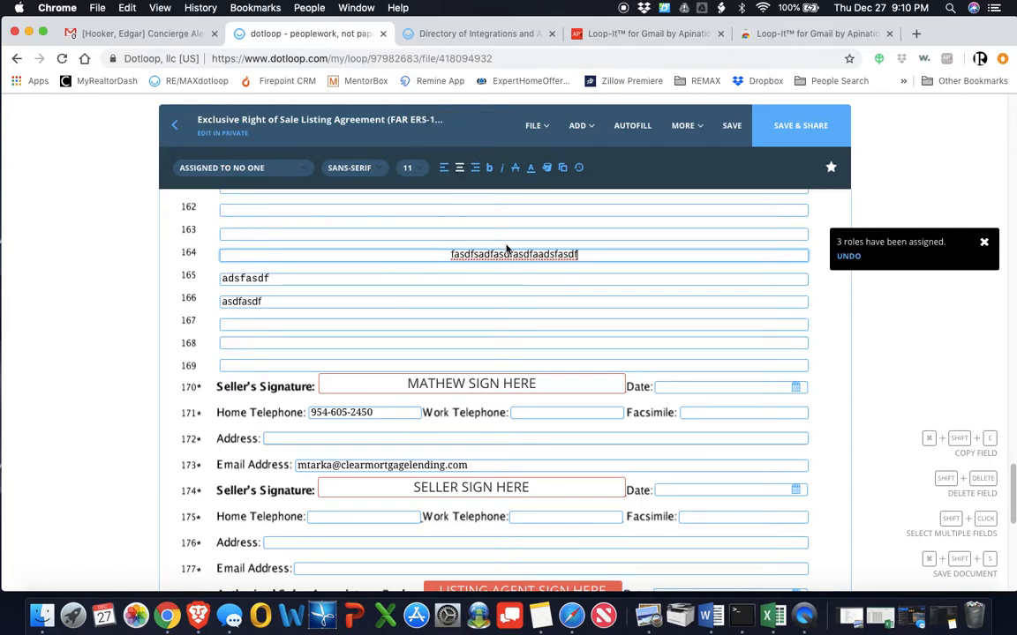
left_click(475, 167)
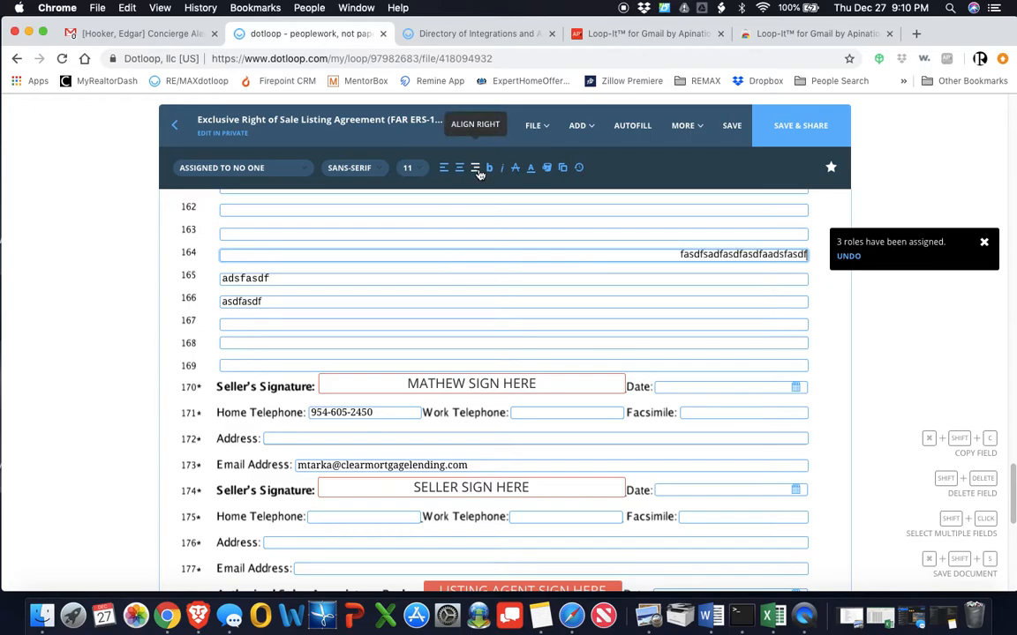
left_click(493, 175)
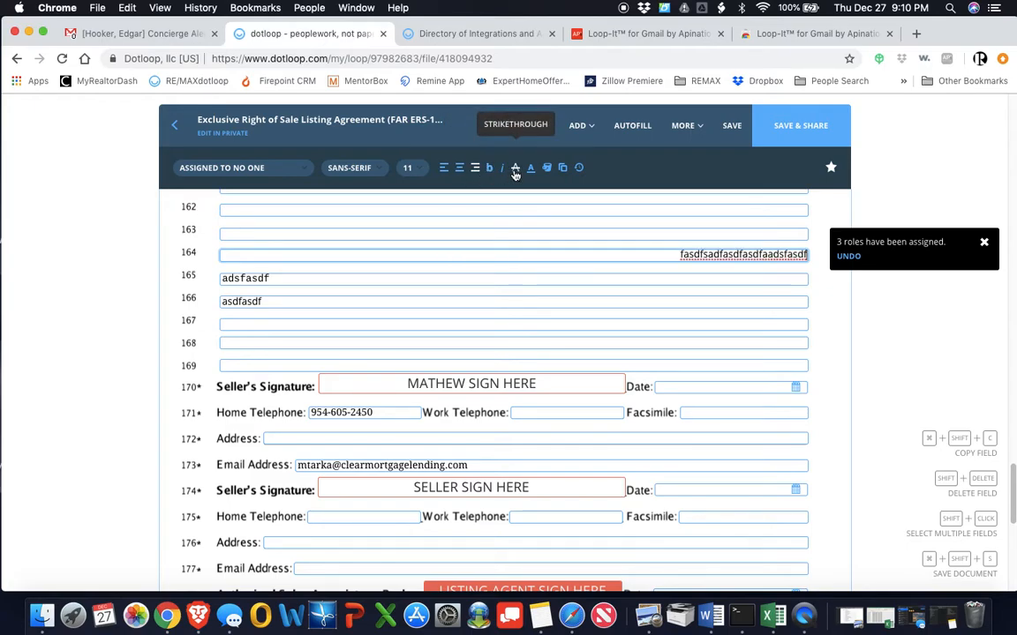
left_click(516, 172)
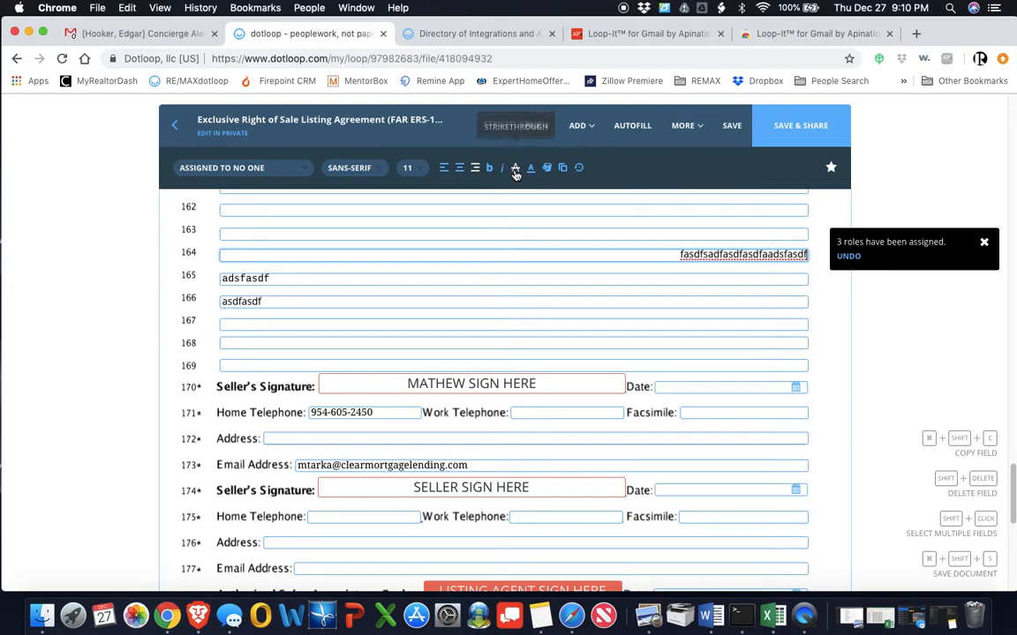
- Make the line 164 text blue and give the field a yellow highlight
left_click(532, 169)
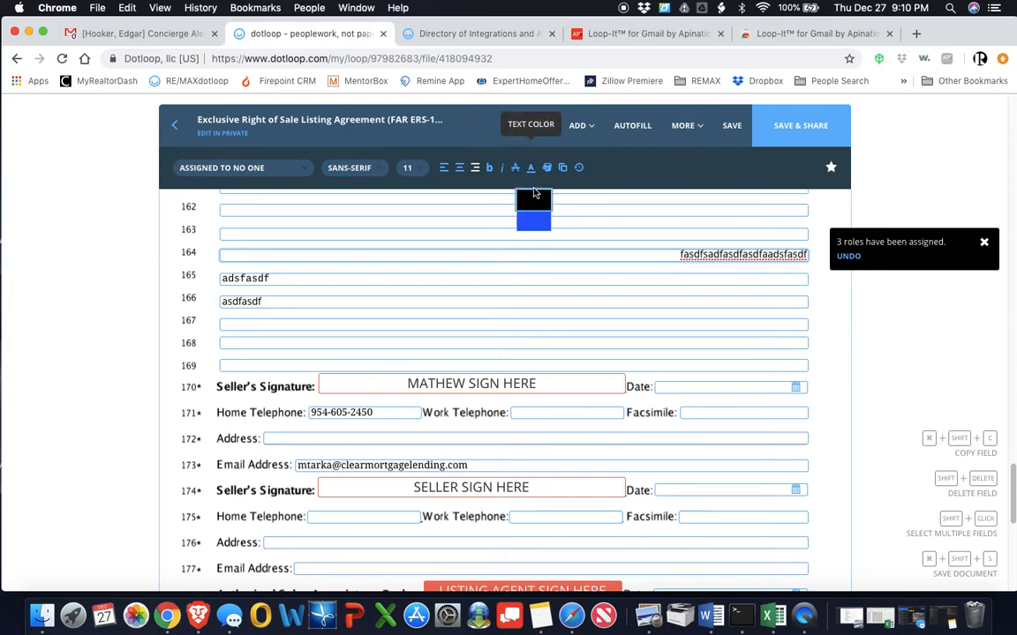
left_click(534, 220)
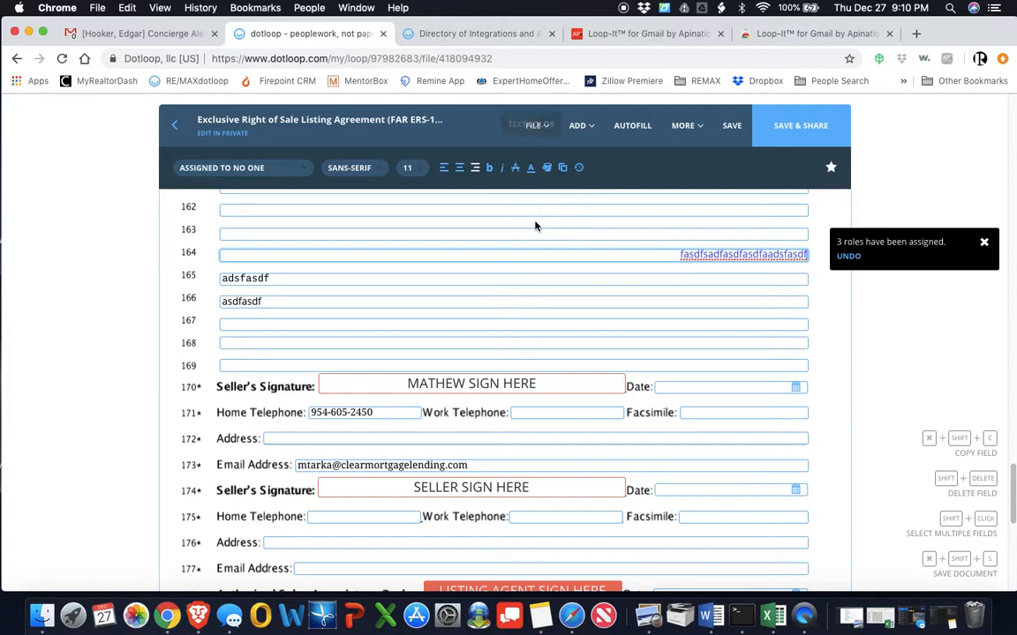
left_click(533, 172)
left_click(537, 203)
left_click(531, 169)
left_click(533, 220)
left_click(546, 170)
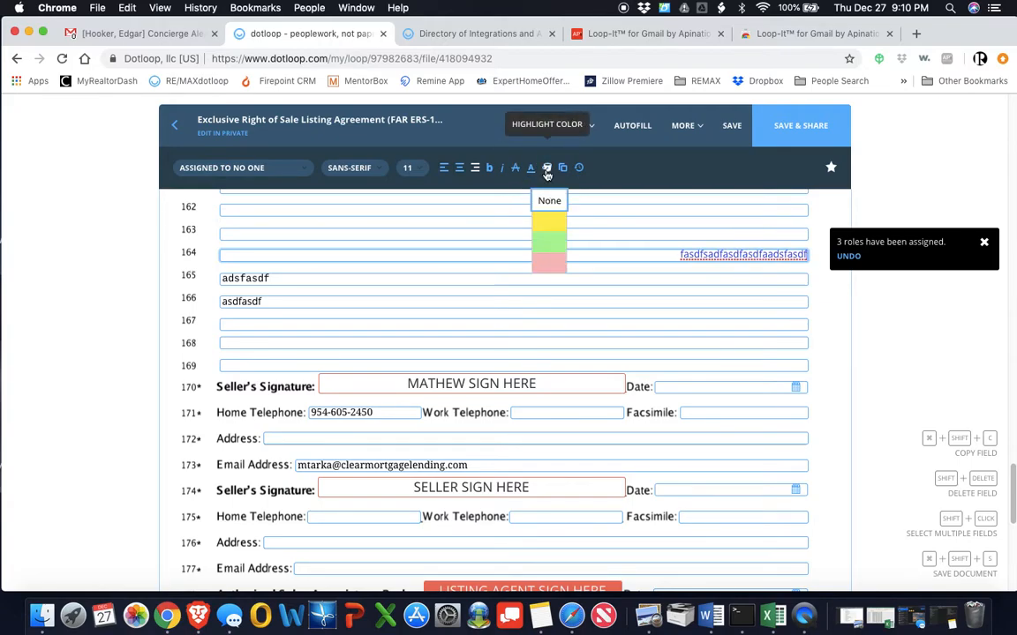
left_click(548, 221)
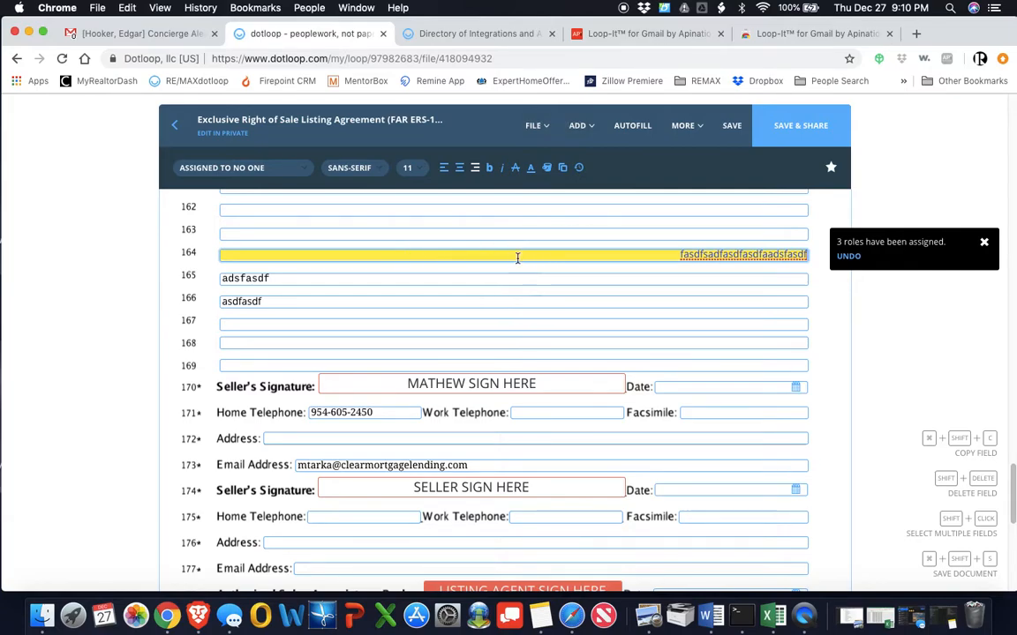
- Insert the saved clause "ReMax First charges a transaction fee in the amount of $295.00" on line 158 of the Additional Terms
scroll(518, 257, "up", 5)
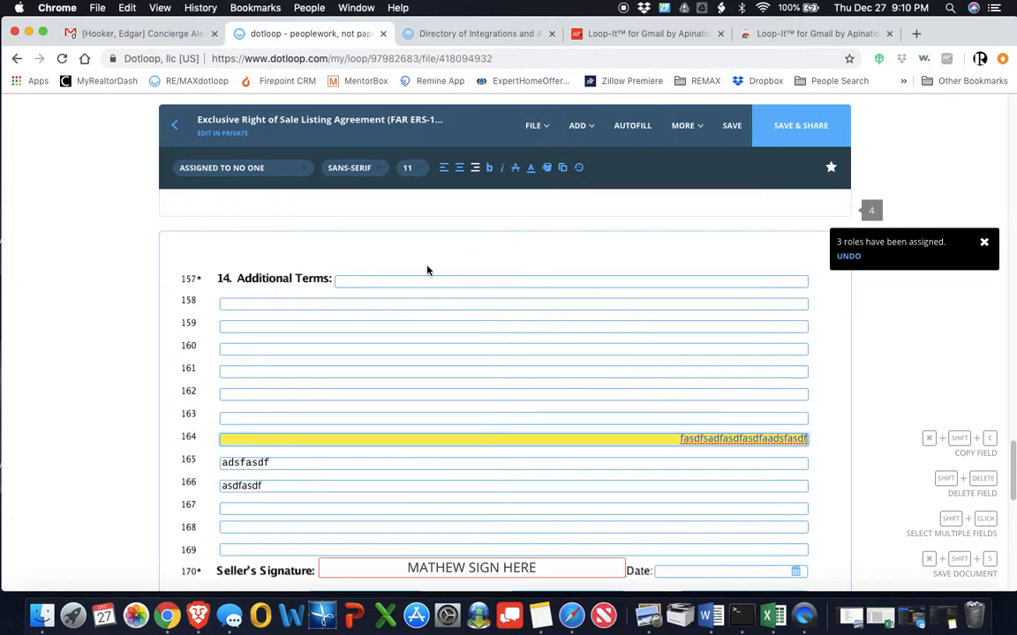
left_click(438, 303)
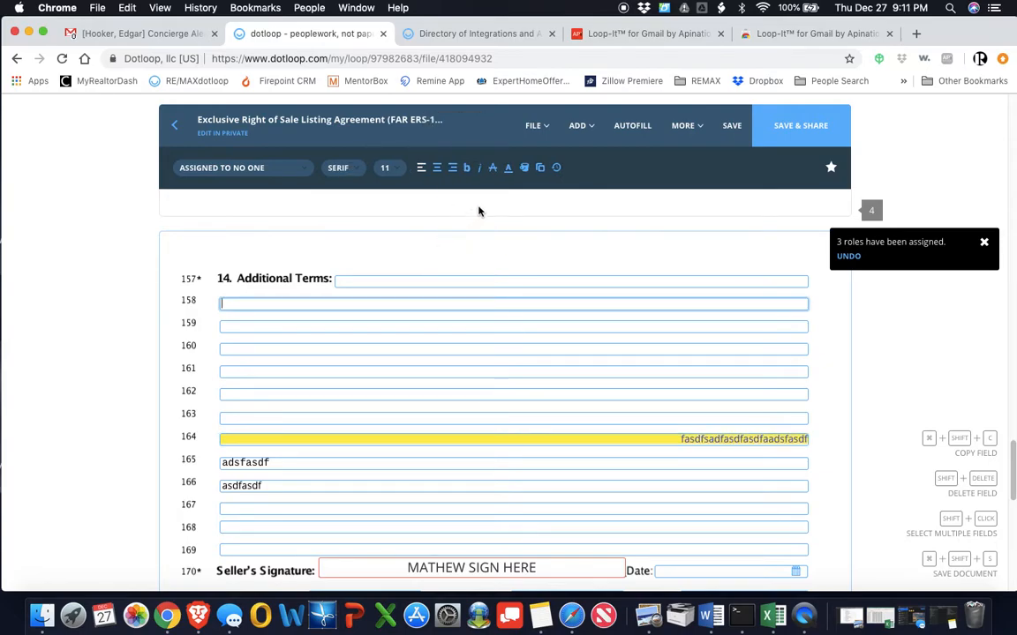
left_click(541, 172)
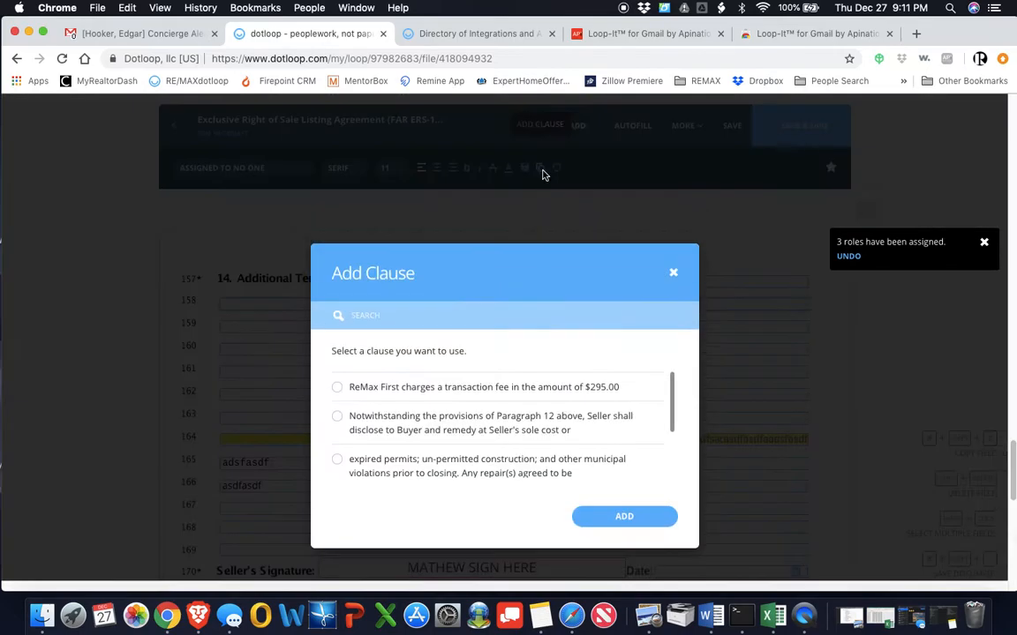
left_click(338, 390)
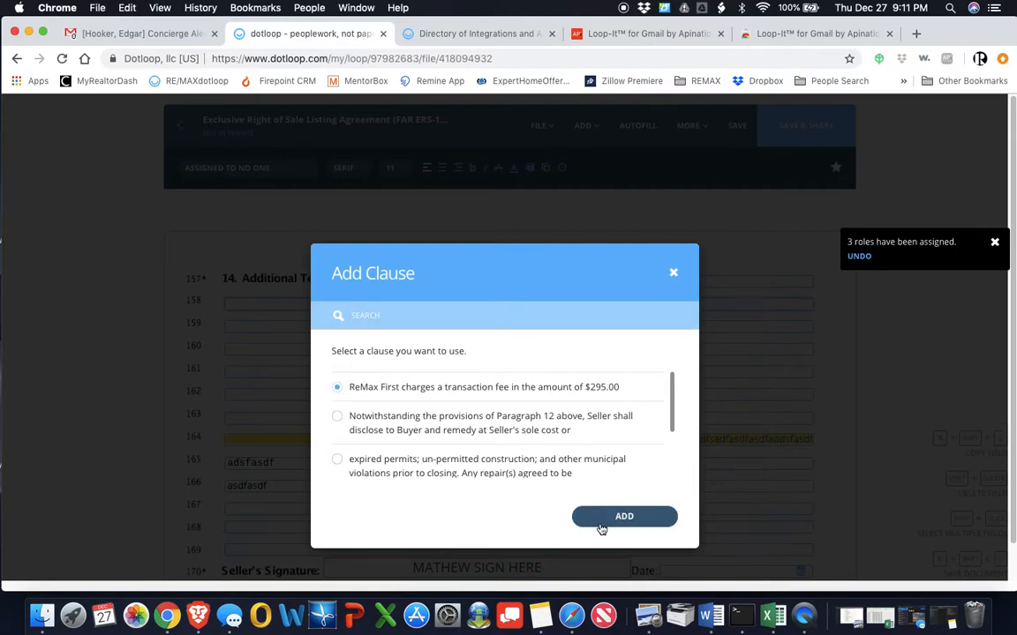
left_click(617, 517)
- Highlight the transaction fee clause on line 158 in yellow
left_click_drag(526, 302, 215, 303)
left_click(526, 169)
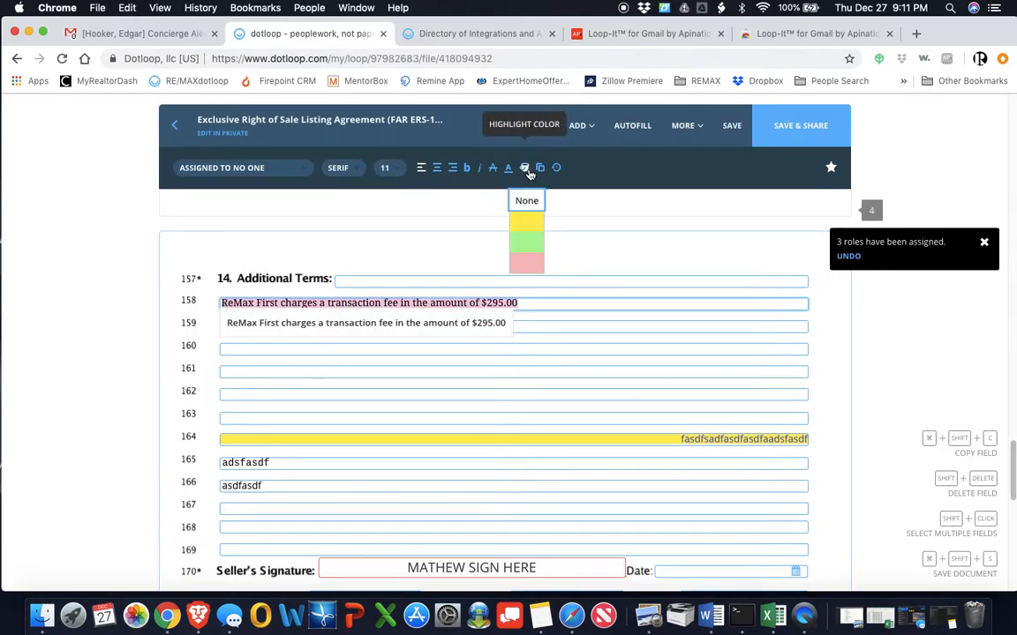
left_click(527, 221)
left_click(535, 325)
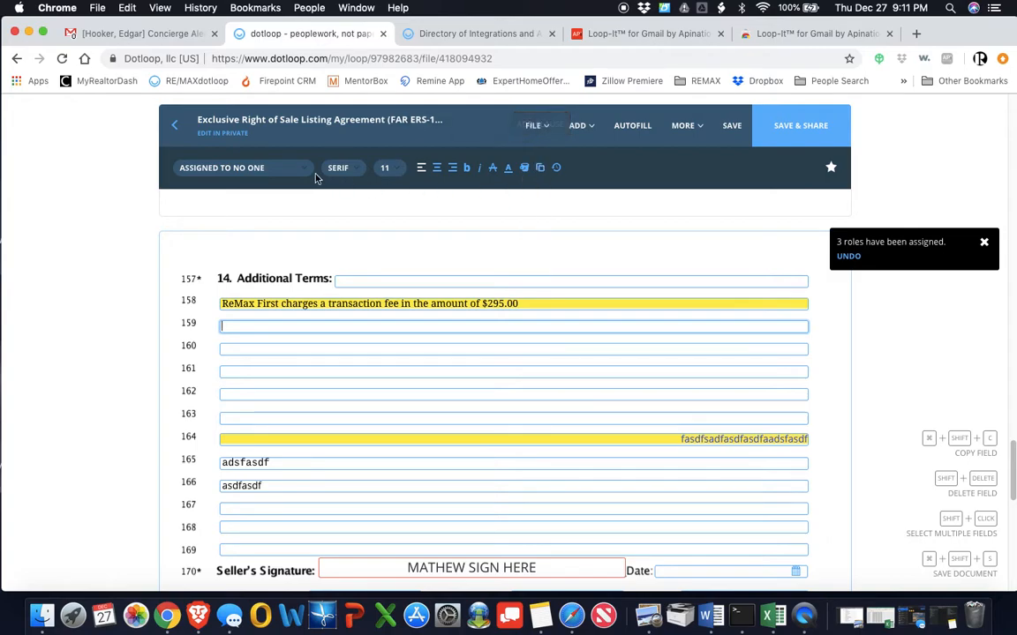
left_click(225, 167)
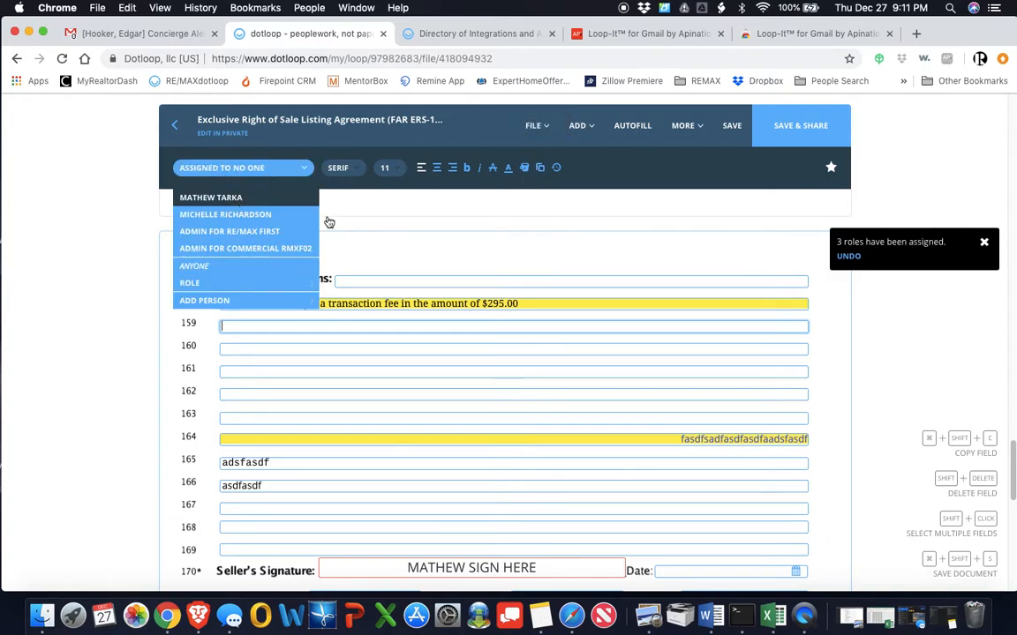
left_click(569, 303)
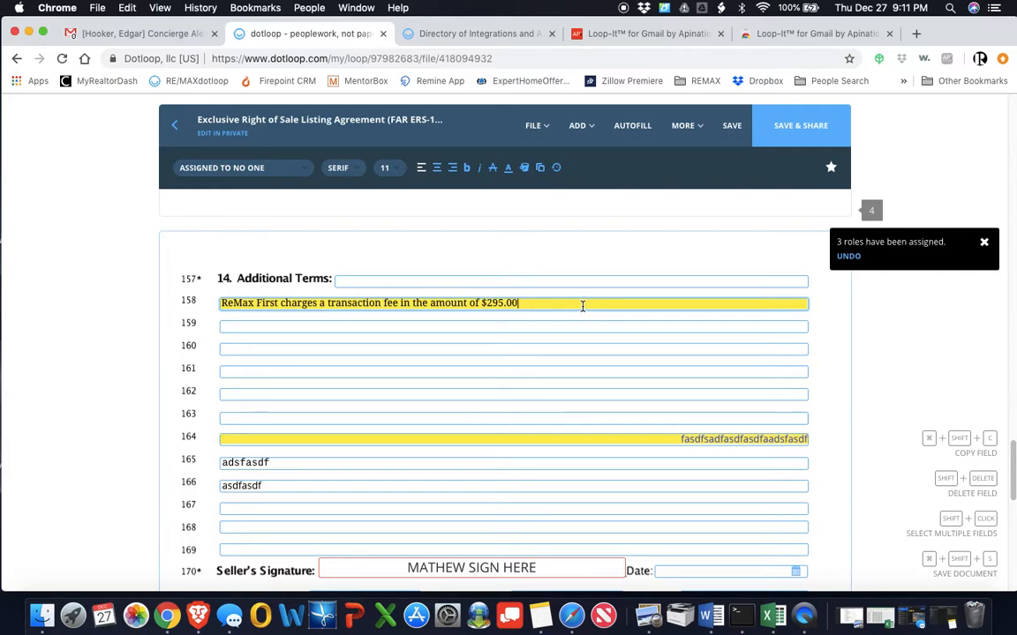
left_click(579, 125)
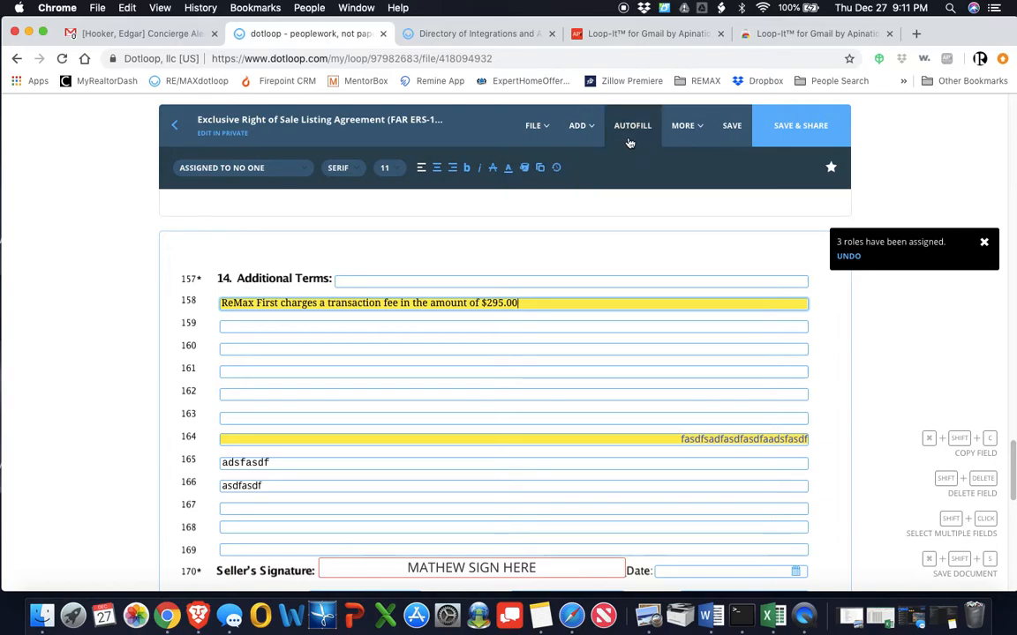
left_click(685, 130)
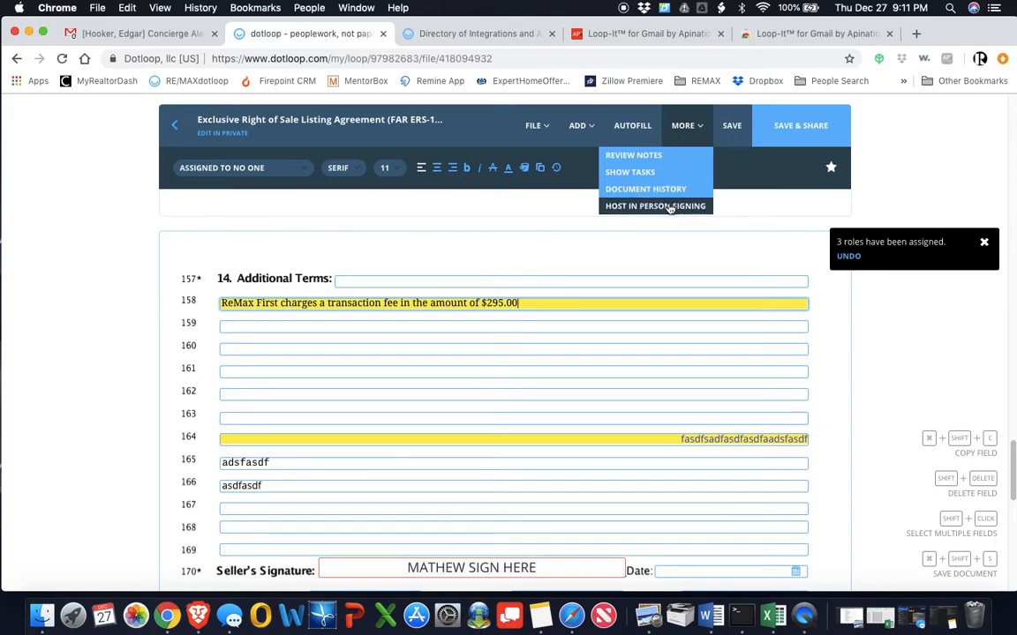
- Save the Exclusive Right of Sale Listing Agreement and return to the loop's document list
left_click(732, 127)
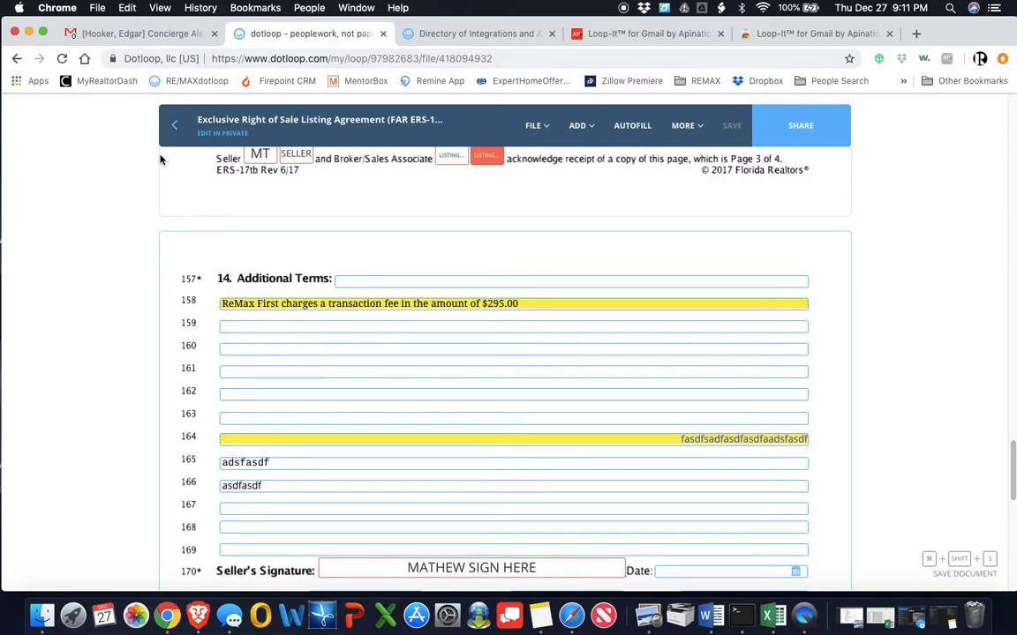
left_click(172, 129)
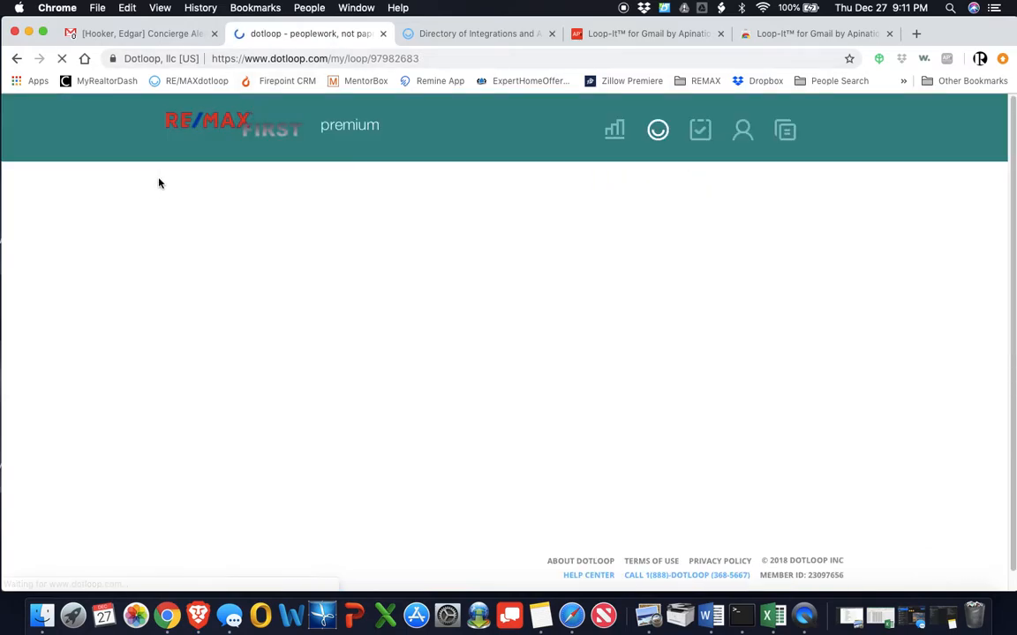
- Open the Lead-Based Paint Disclosure CR-5 and autofill it with the loop's roles and property details
scroll(495, 426, "down", 3)
left_click(415, 421)
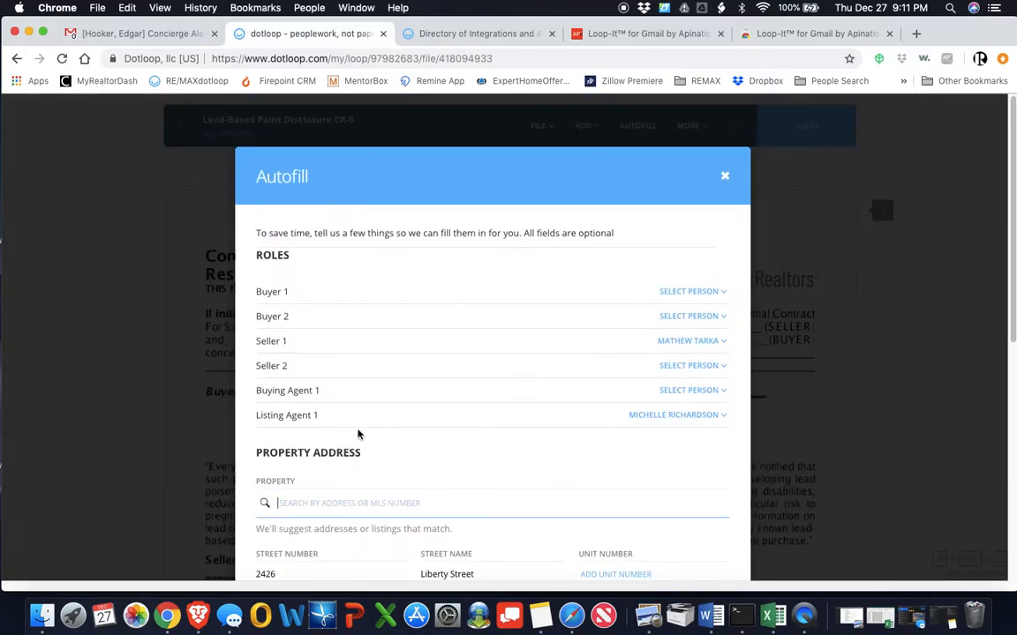
scroll(605, 403, "down", 3)
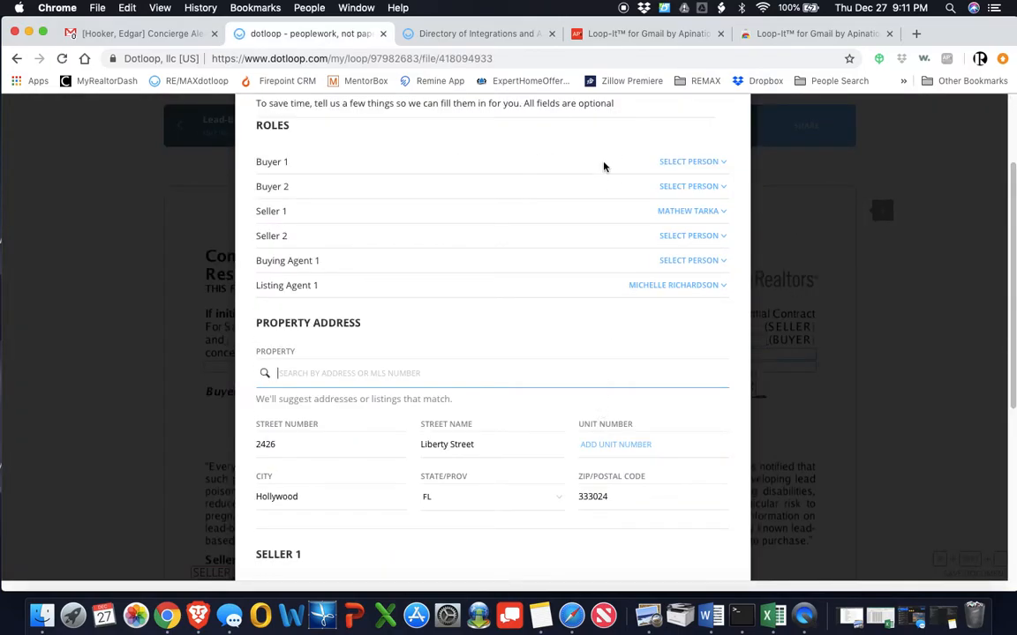
scroll(674, 308, "down", 7)
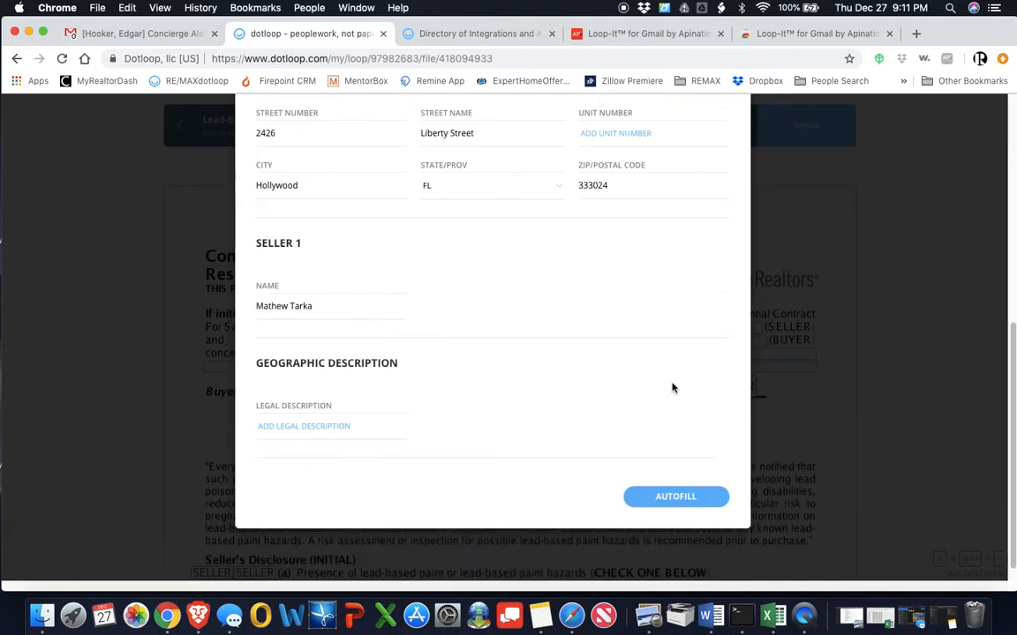
left_click(667, 498)
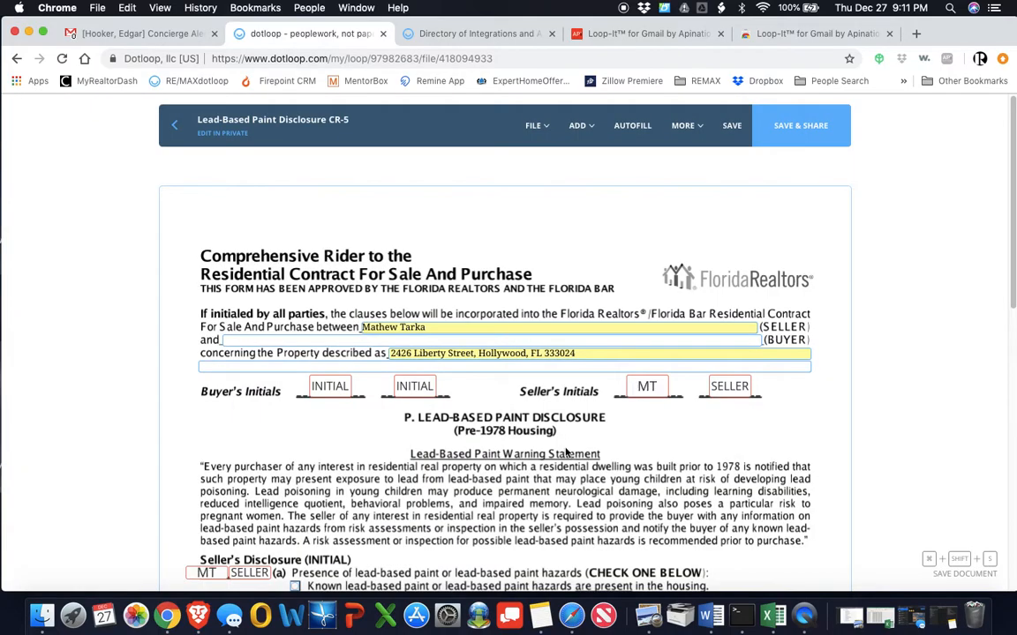
- Initial the Licensee's Acknowledgement item (f) as listing agent, adopting the suggested signature and initials
scroll(520, 300, "down", 1)
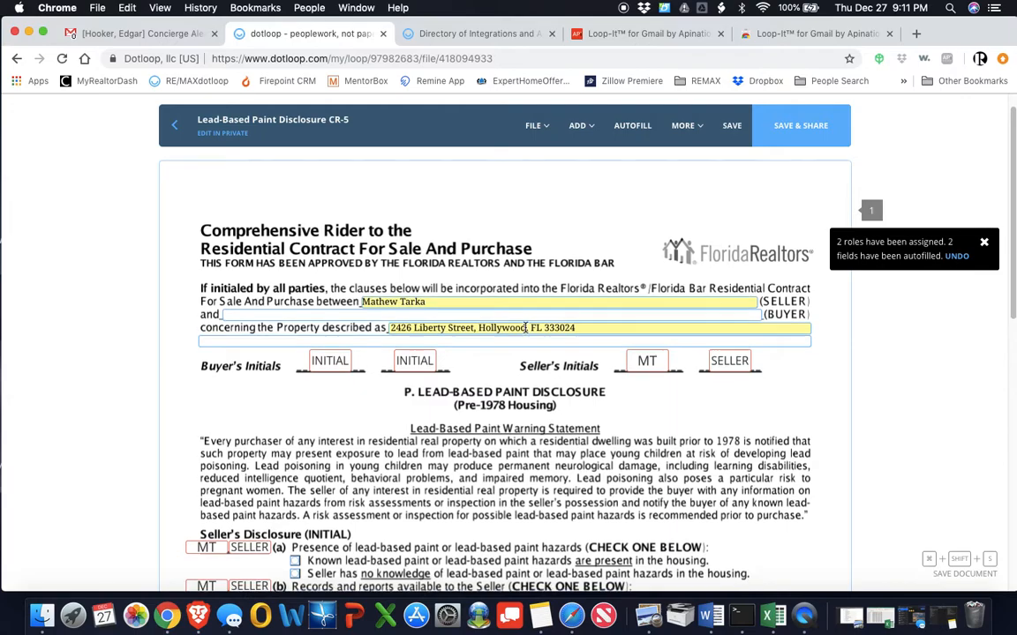
scroll(406, 362, "down", 3)
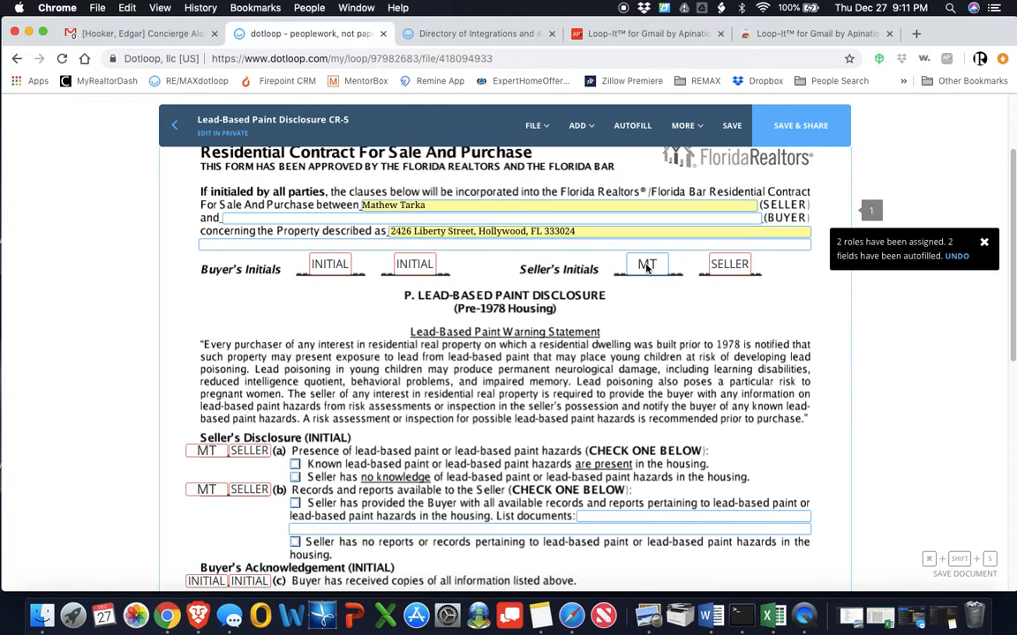
scroll(636, 353, "down", 5)
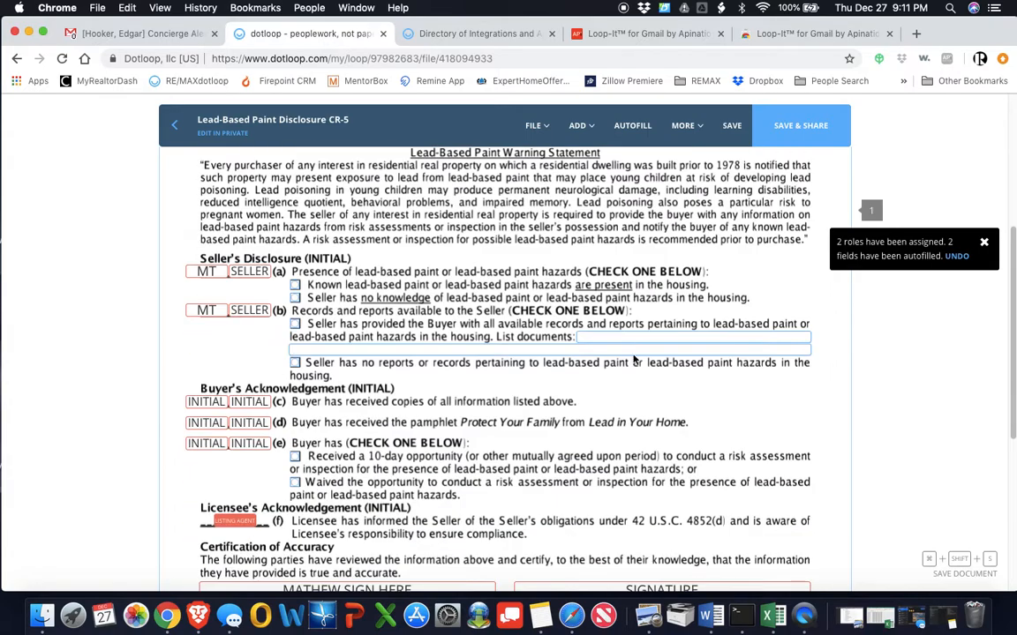
scroll(438, 416, "down", 2)
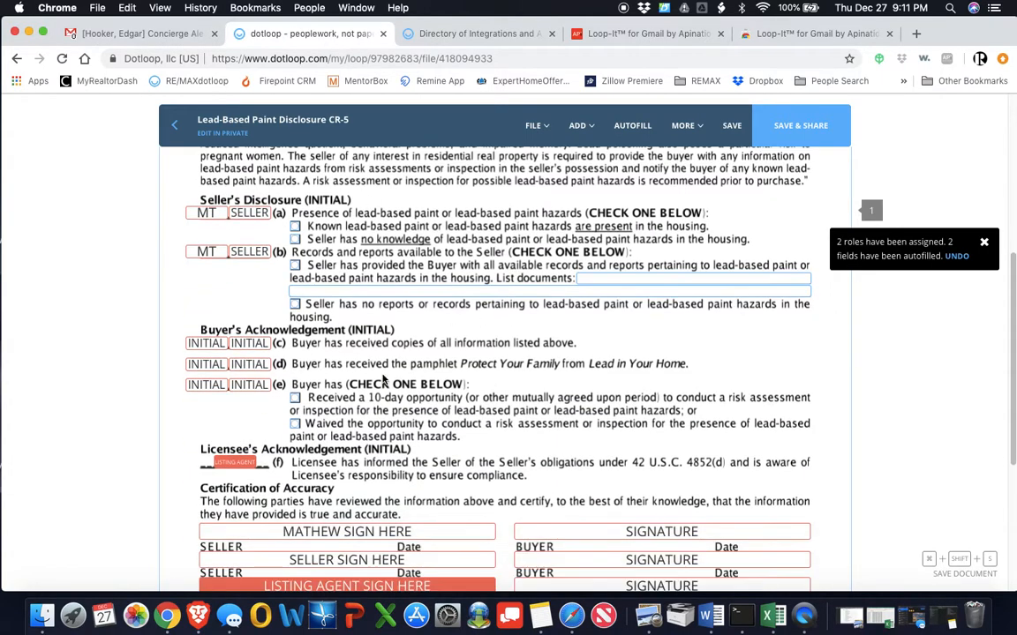
scroll(443, 391, "down", 1)
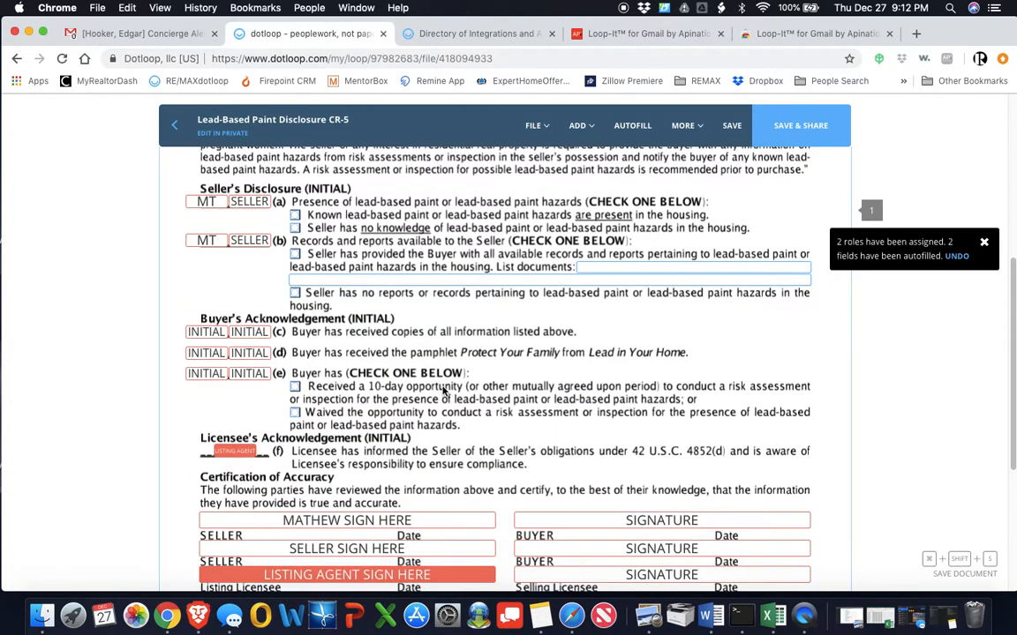
left_click(239, 450)
left_click(245, 492)
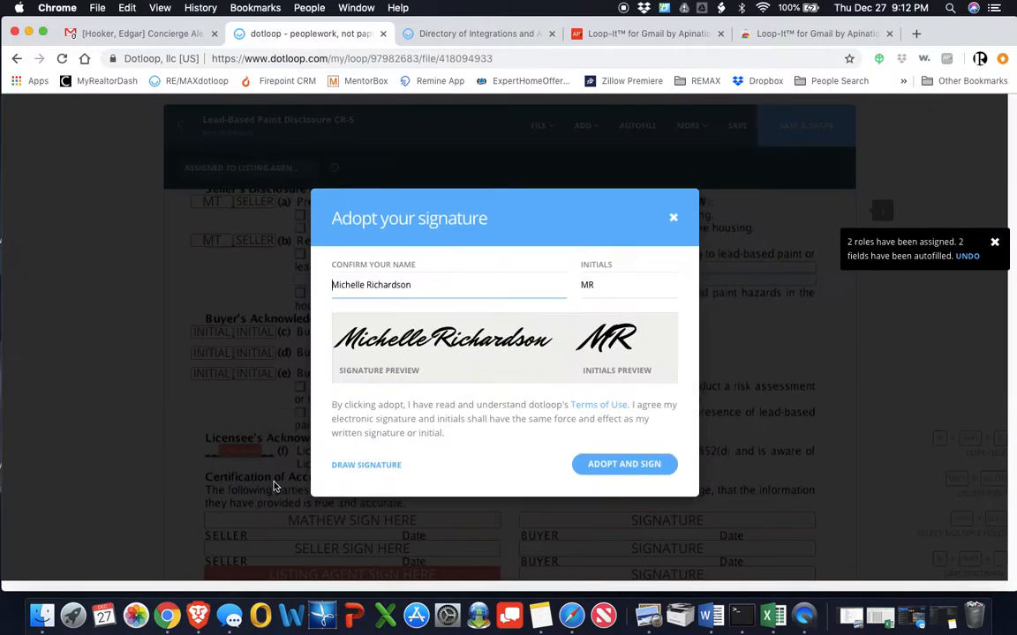
left_click(624, 463)
- Sign the Listing Licensee line under Certification of Accuracy as listing agent
scroll(620, 477, "down", 3)
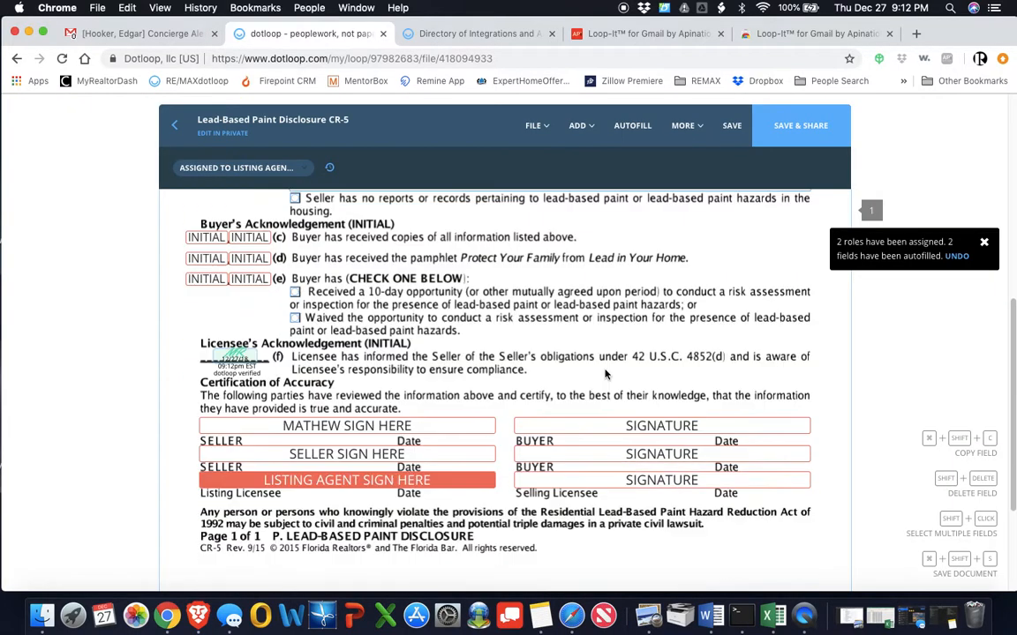
left_click(370, 482)
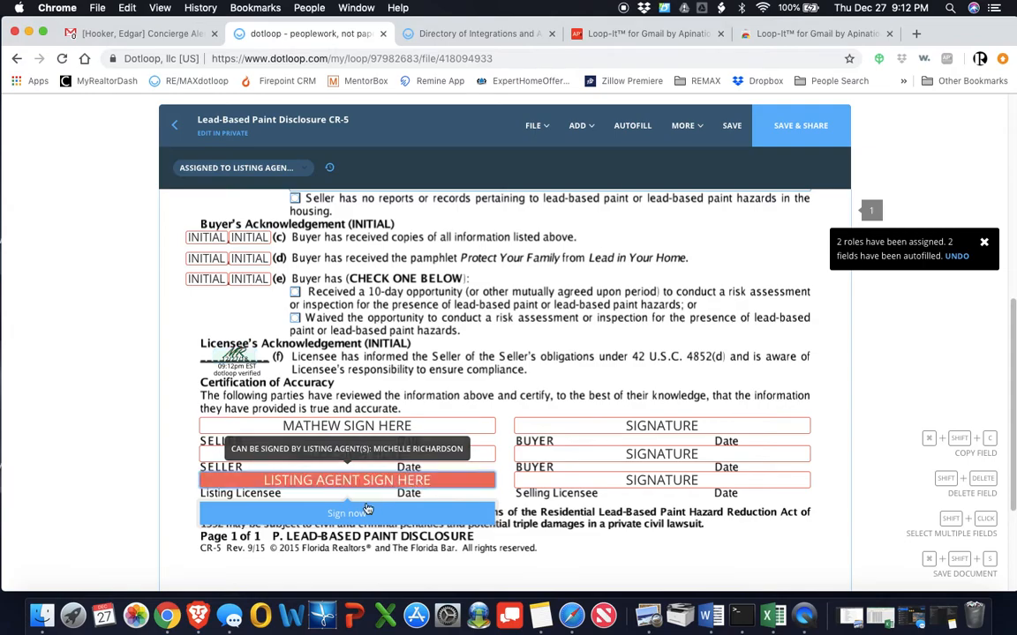
left_click(347, 514)
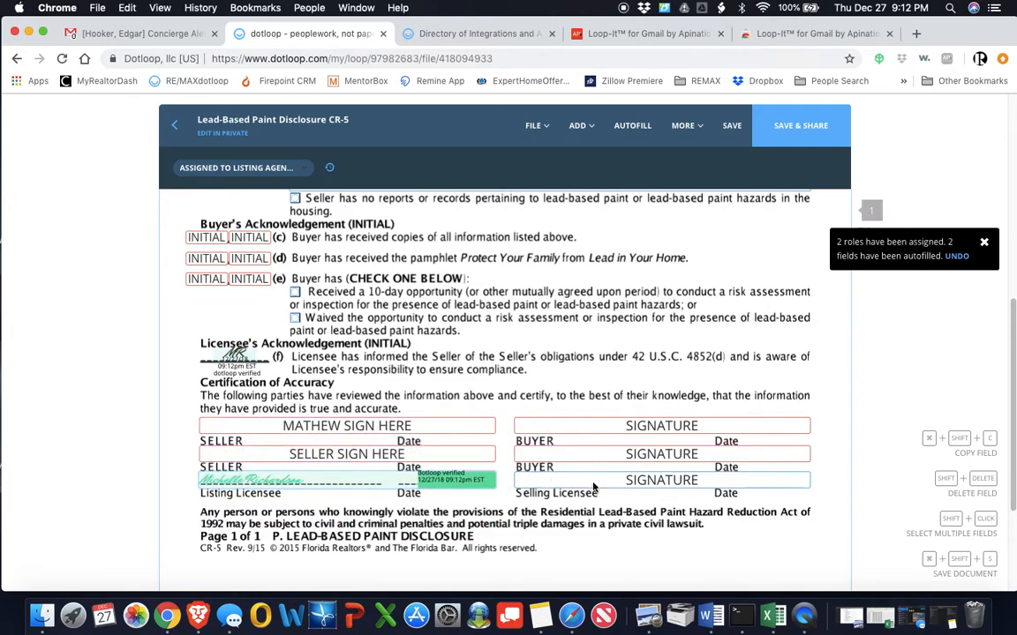
- In the Seller's Disclosure, mark that the seller has no knowledge of lead-based paint hazards and no reports or records
scroll(593, 441, "down", 1)
scroll(591, 424, "down", 3)
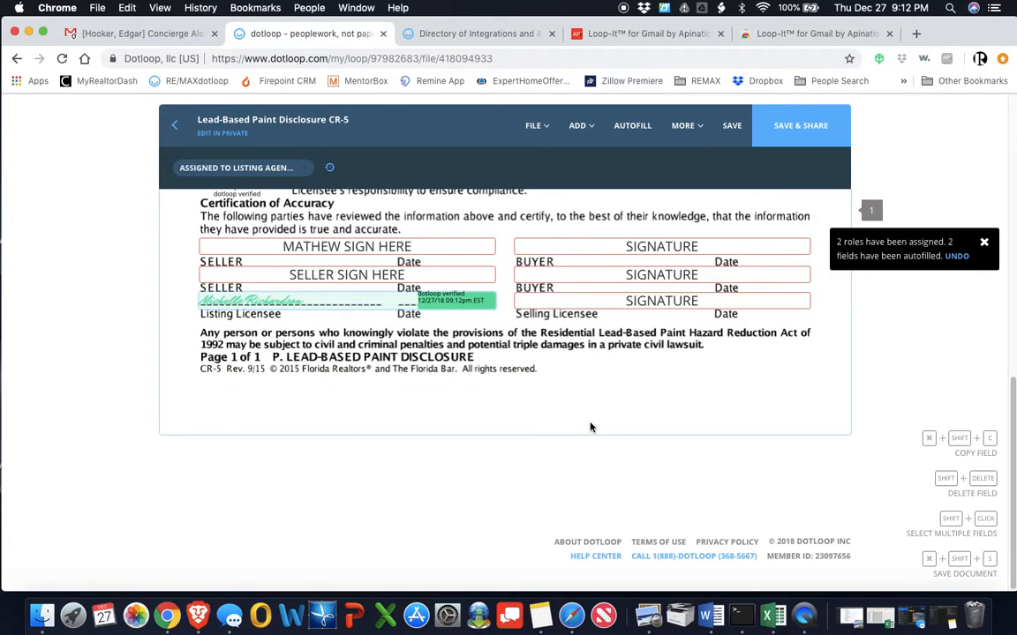
scroll(591, 426, "up", 2)
scroll(591, 428, "up", 5)
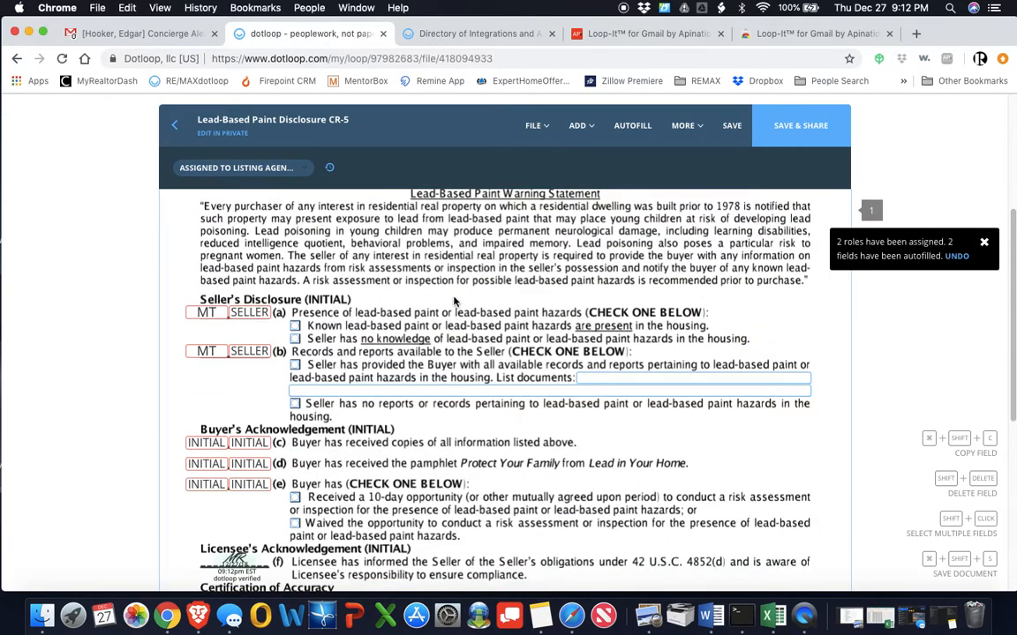
left_click(295, 365)
left_click(296, 404)
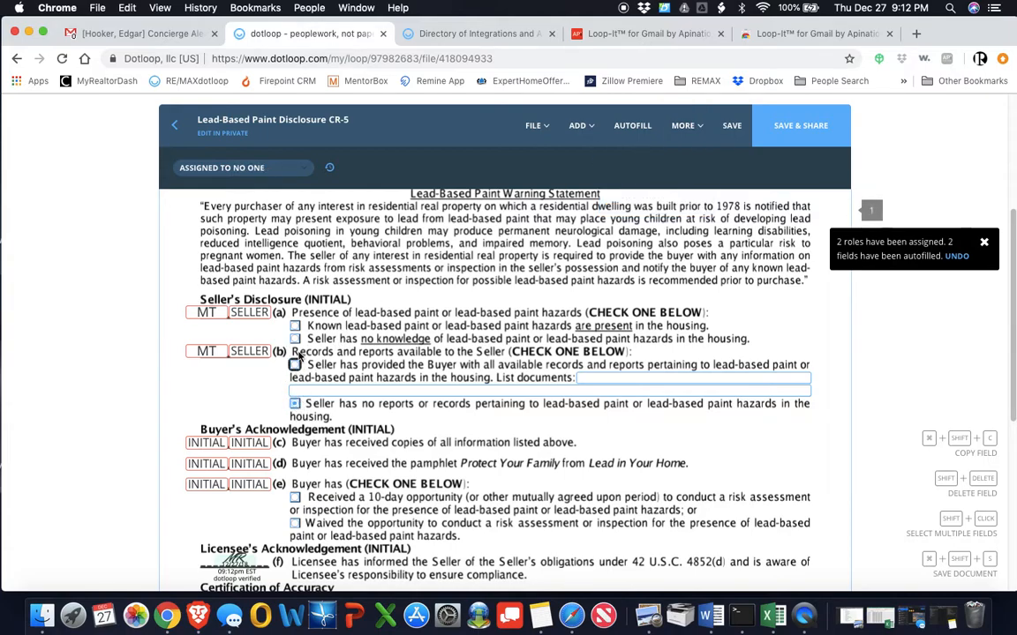
left_click(296, 339)
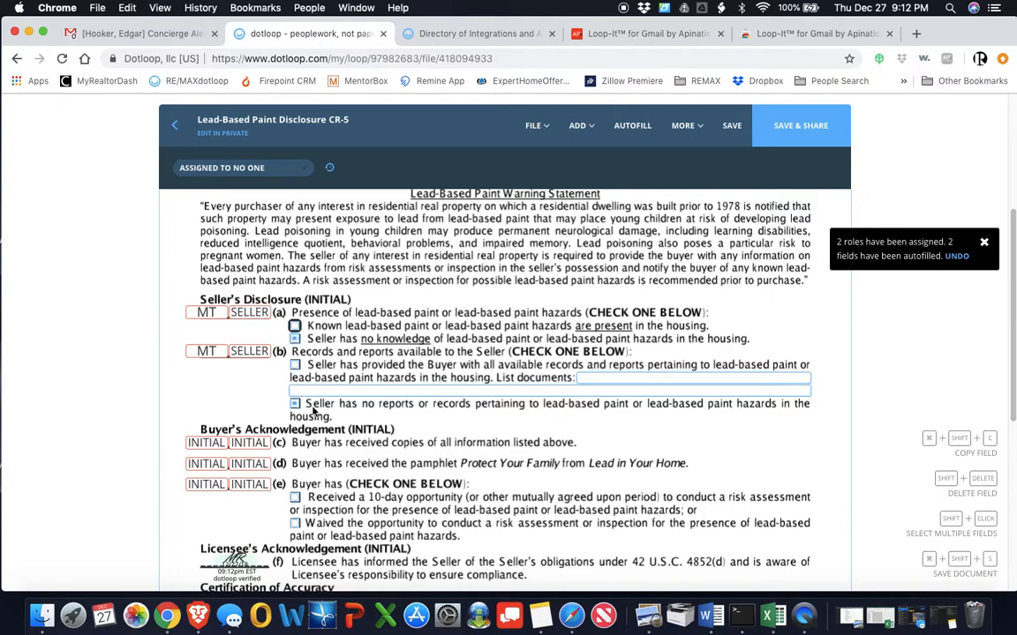
- In Buyer's Acknowledgement item (e), mark the received 10-day opportunity to conduct a risk assessment
scroll(323, 464, "down", 1)
left_click(295, 477)
scroll(423, 410, "down", 1)
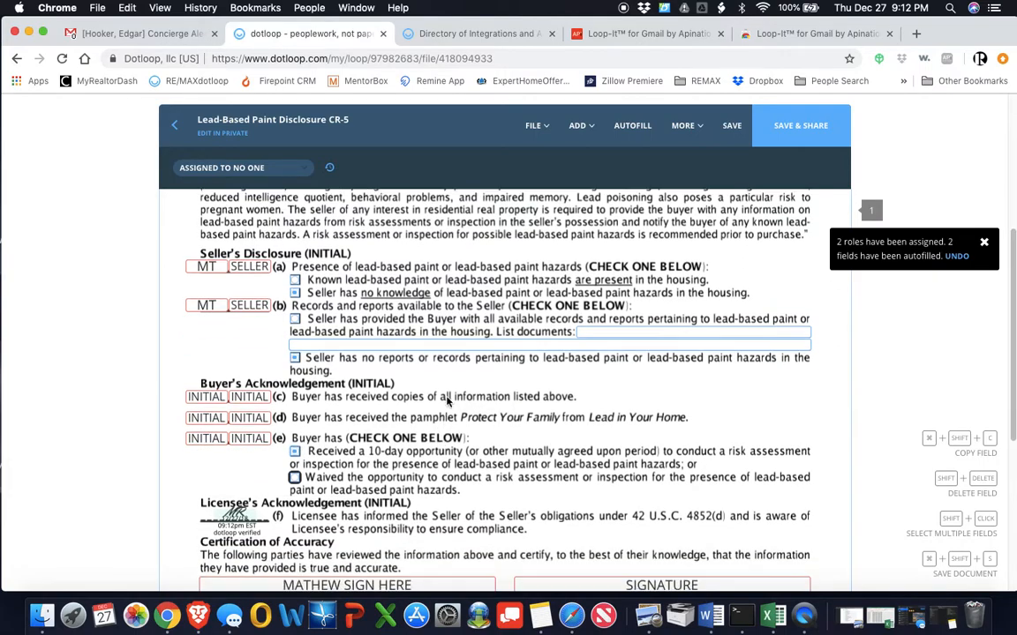
- Check over the Lead-Based Paint Disclosure, save it and return to the loop's document list
scroll(447, 402, "down", 3)
scroll(465, 272, "up", 1)
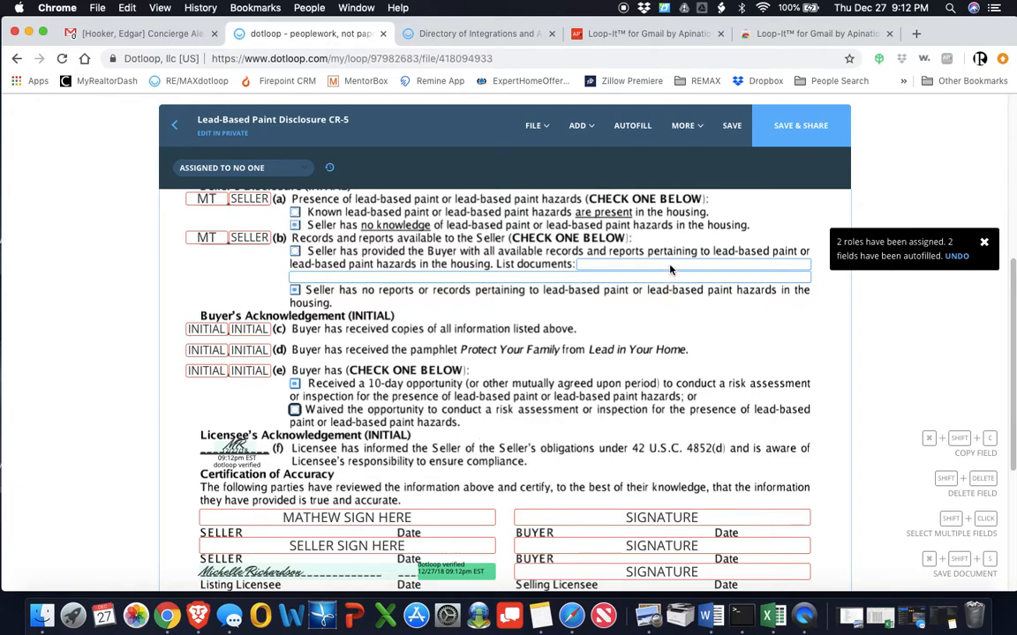
scroll(608, 288, "up", 3)
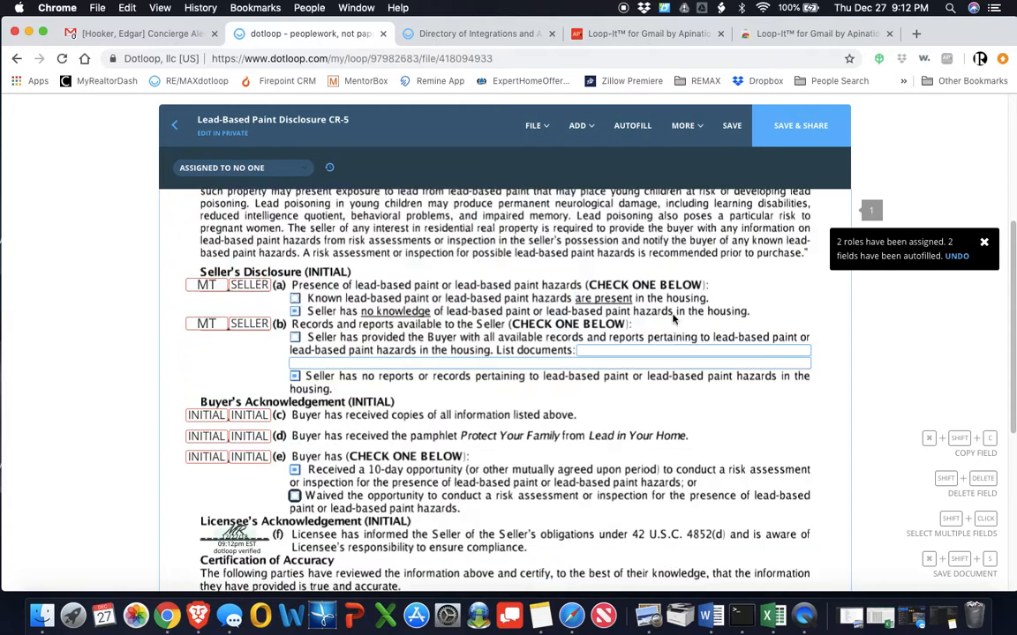
left_click(731, 126)
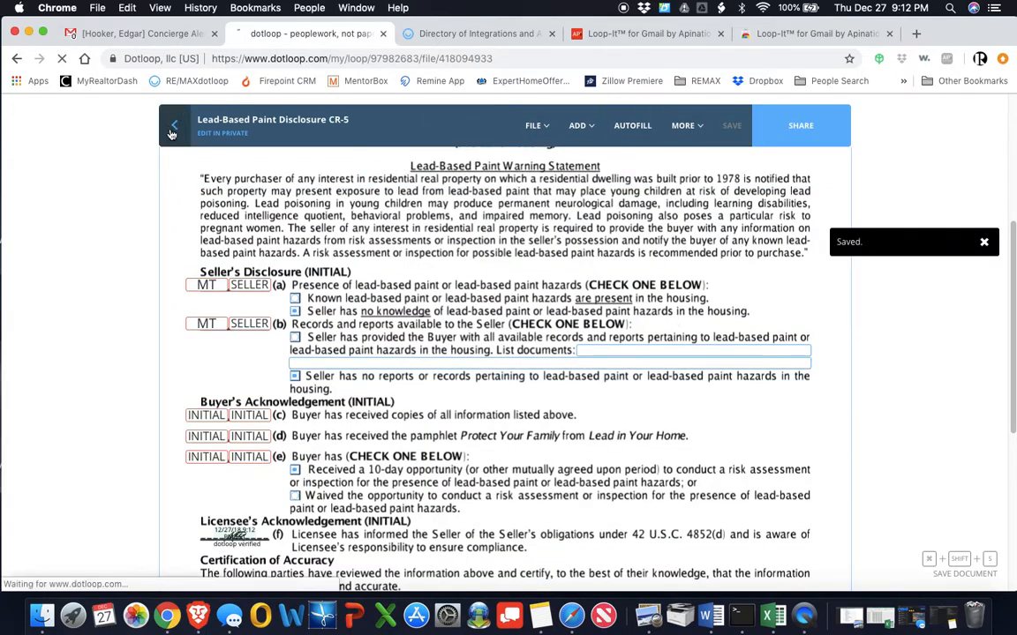
left_click(172, 125)
- Open the Homeowners' Association - Community Disclosure CR-5 and autofill it with the loop's seller and property details
scroll(447, 364, "down", 1)
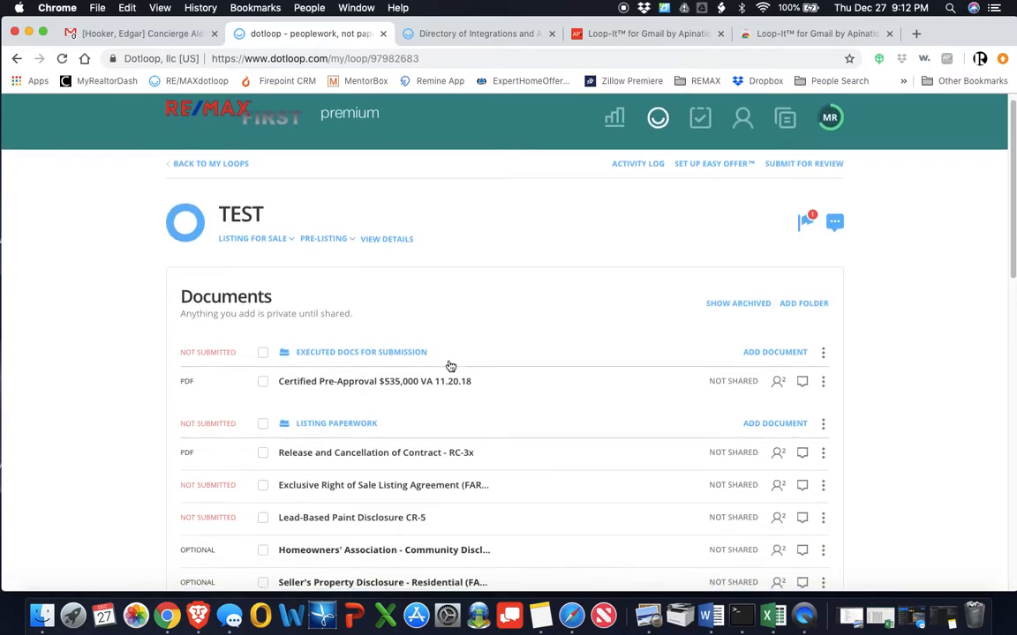
left_click(375, 536)
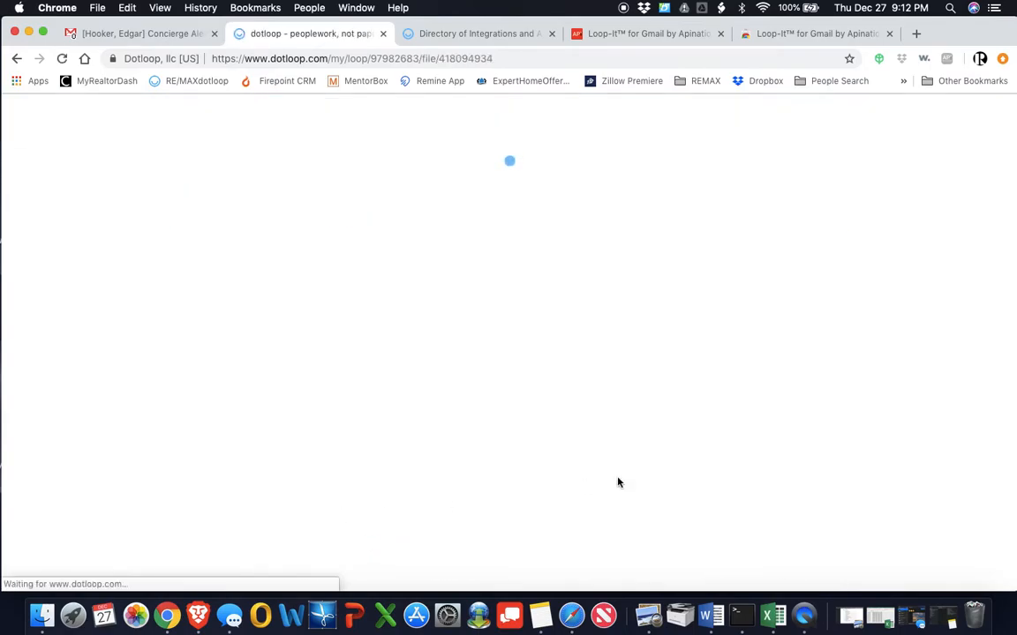
scroll(629, 372, "down", 5)
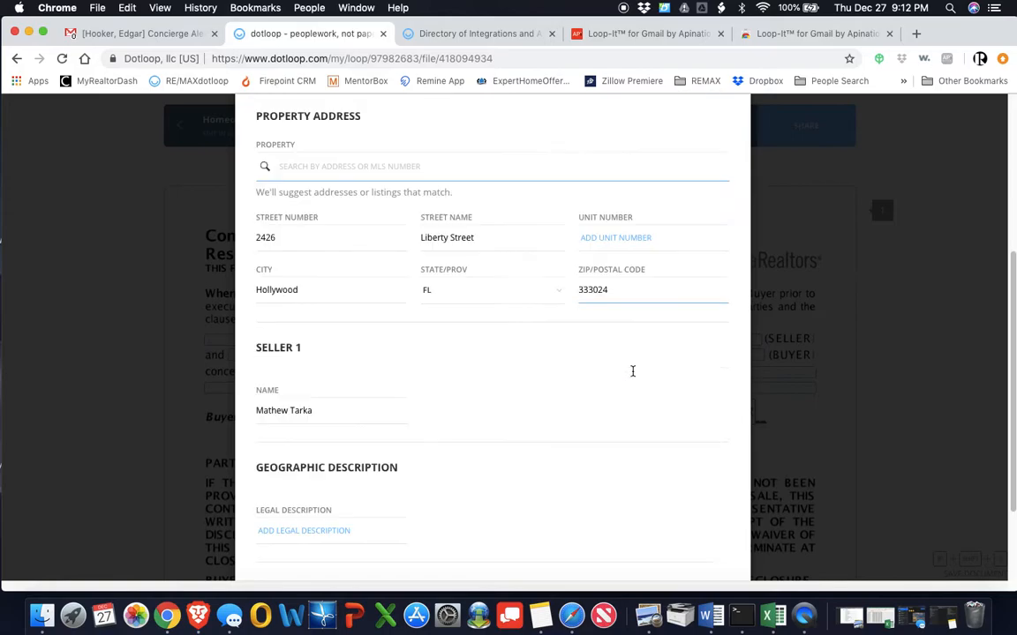
left_click(676, 478)
- Check over the autofilled Homeowners' Association disclosure, save it and return to the loop's document list
scroll(645, 353, "down", 3)
scroll(644, 353, "down", 6)
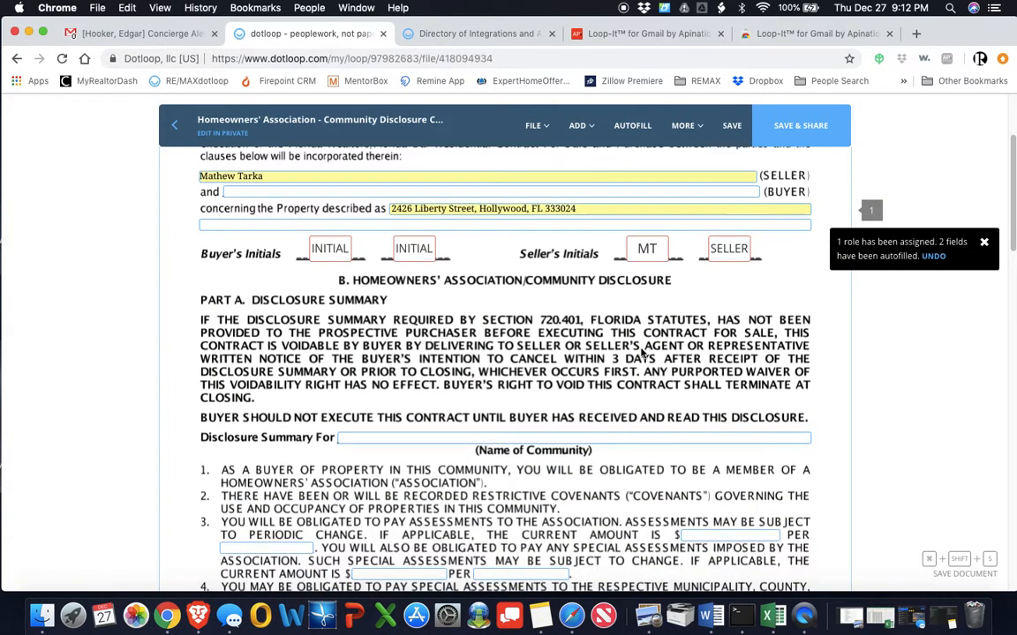
scroll(642, 353, "down", 2)
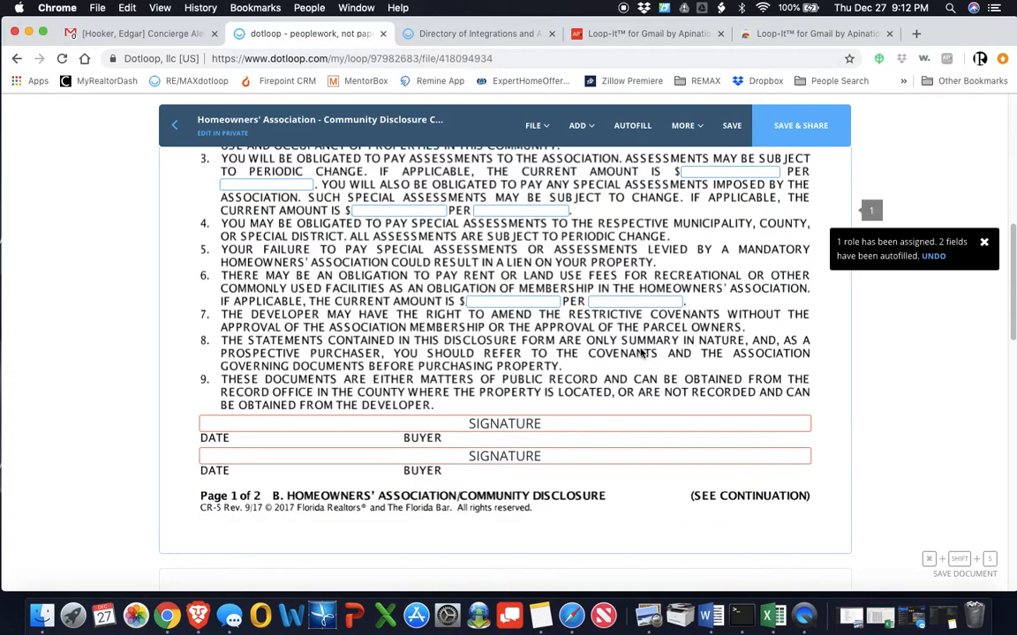
scroll(640, 340, "up", 10)
left_click(732, 126)
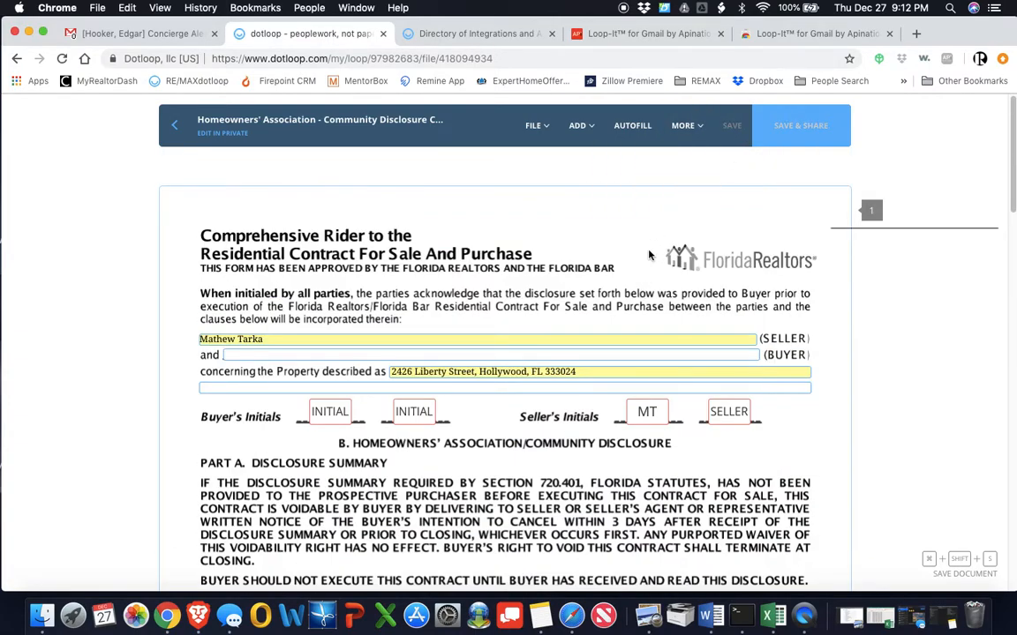
left_click(174, 126)
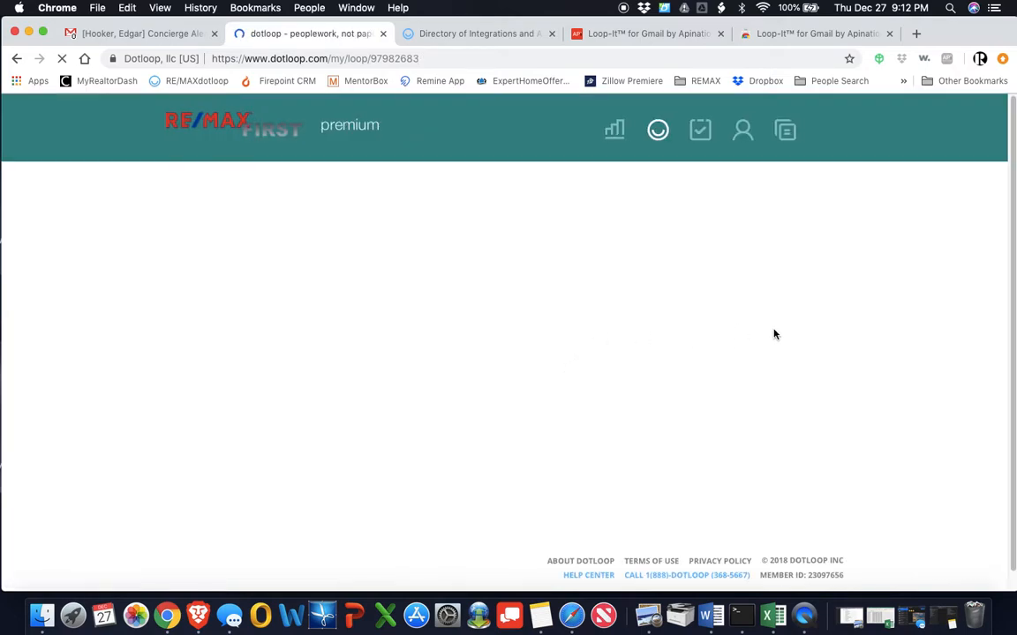
- Select the Exclusive Right of Sale Listing Agreement, the Lead-Based Paint Disclosure and the Homeowners' Association disclosure
scroll(618, 336, "down", 5)
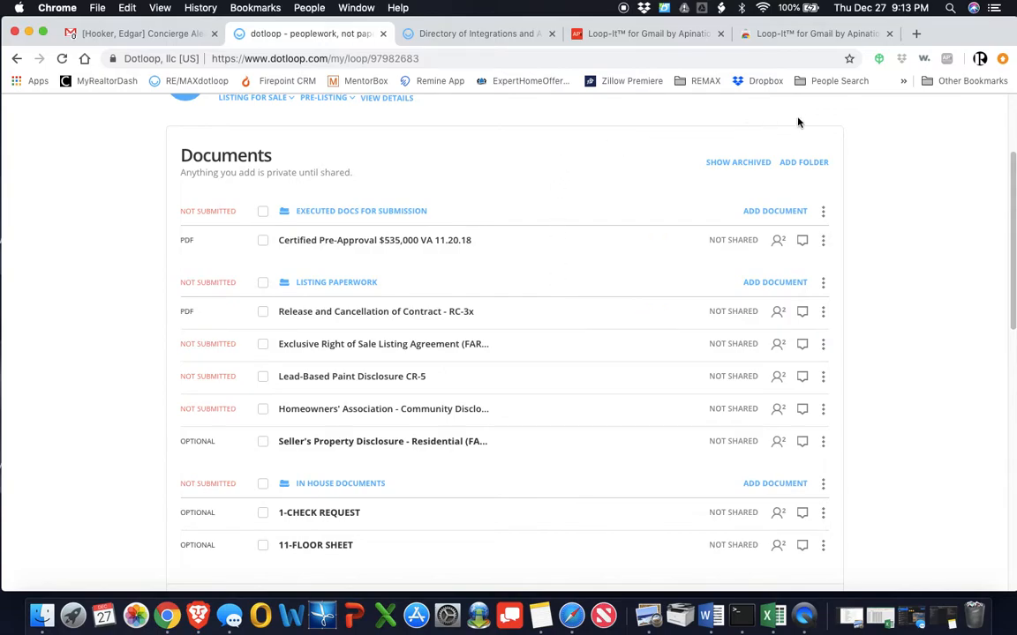
left_click(263, 341)
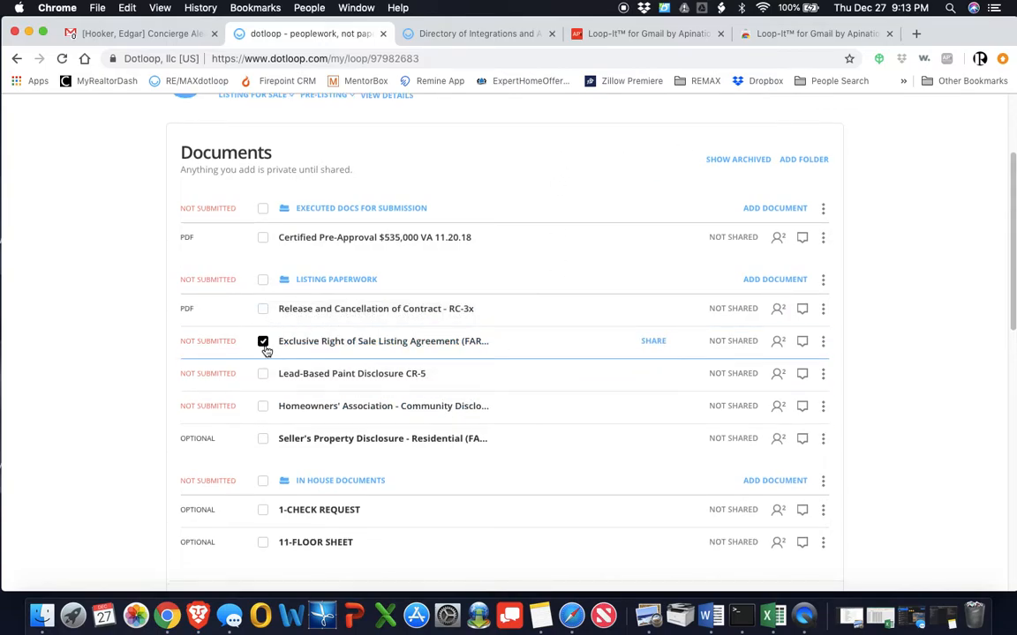
left_click(263, 374)
left_click(264, 406)
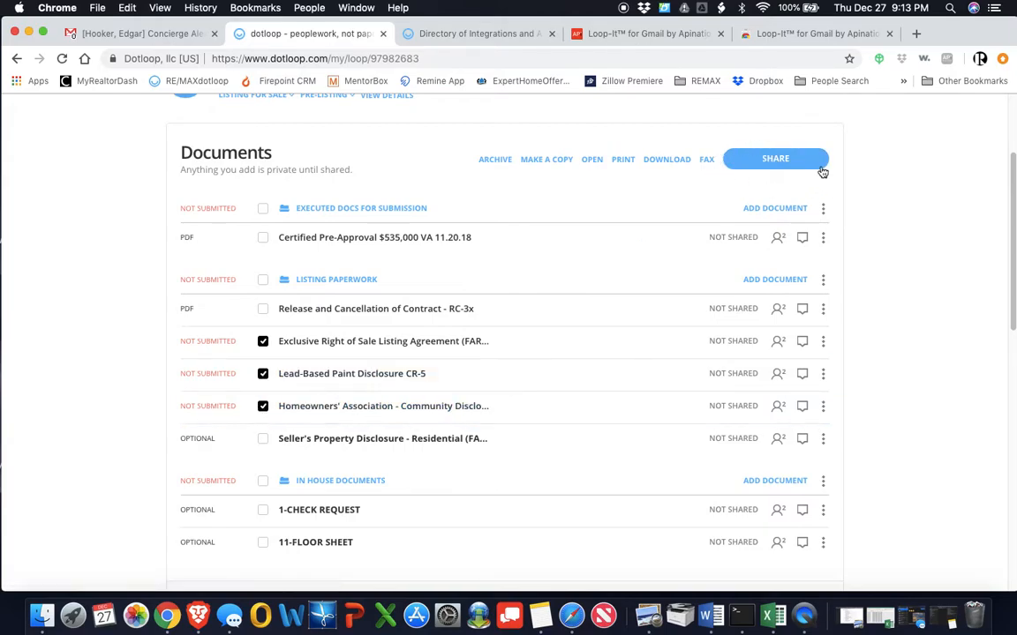
- Start sharing the three selected documents and check the seller's permission options, keeping Can Sign
left_click(777, 160)
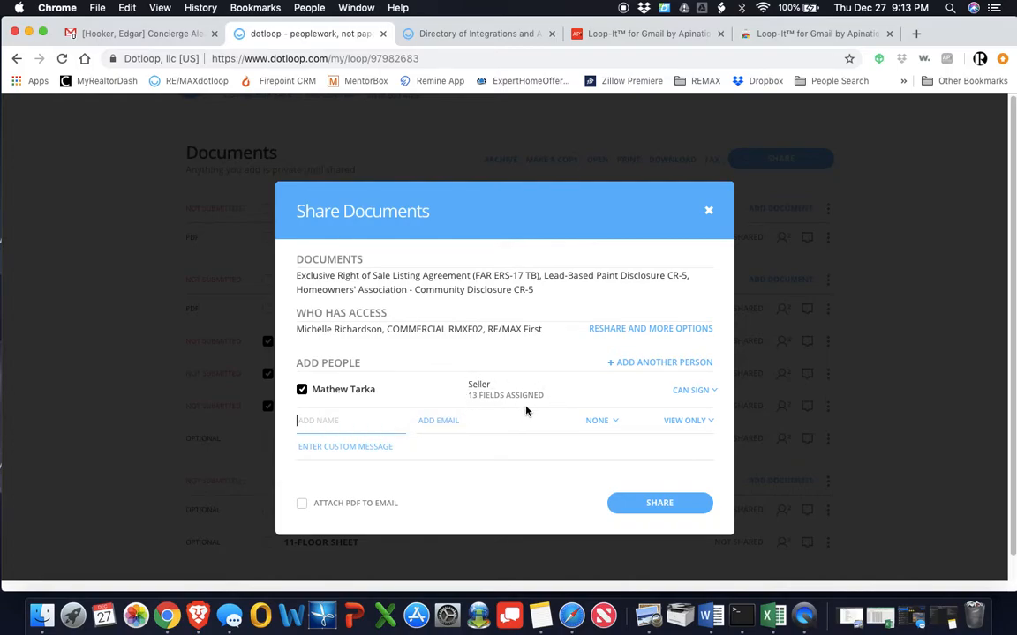
left_click(714, 391)
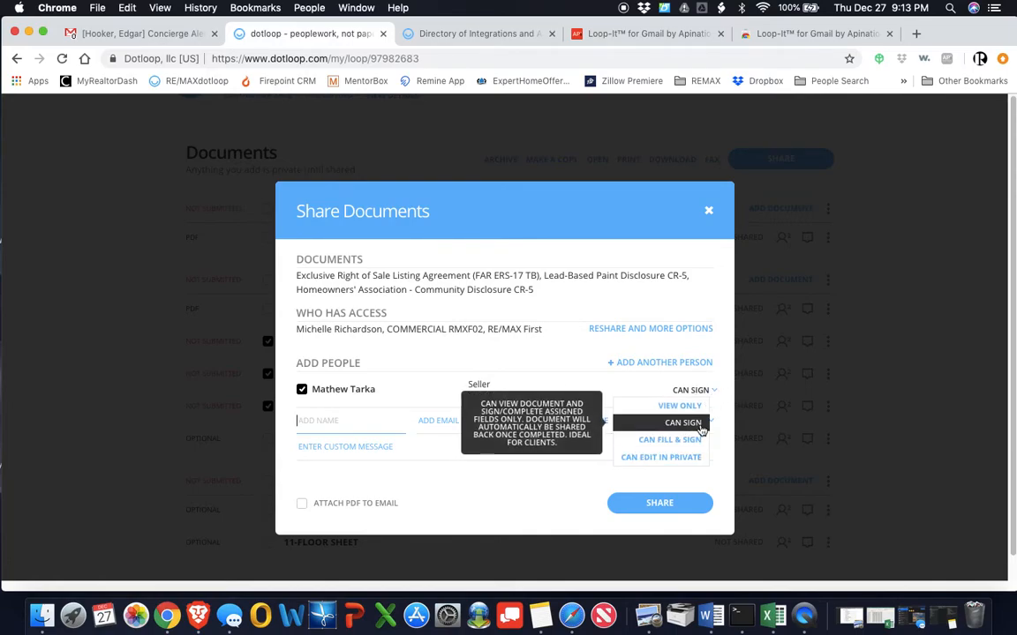
left_click(719, 377)
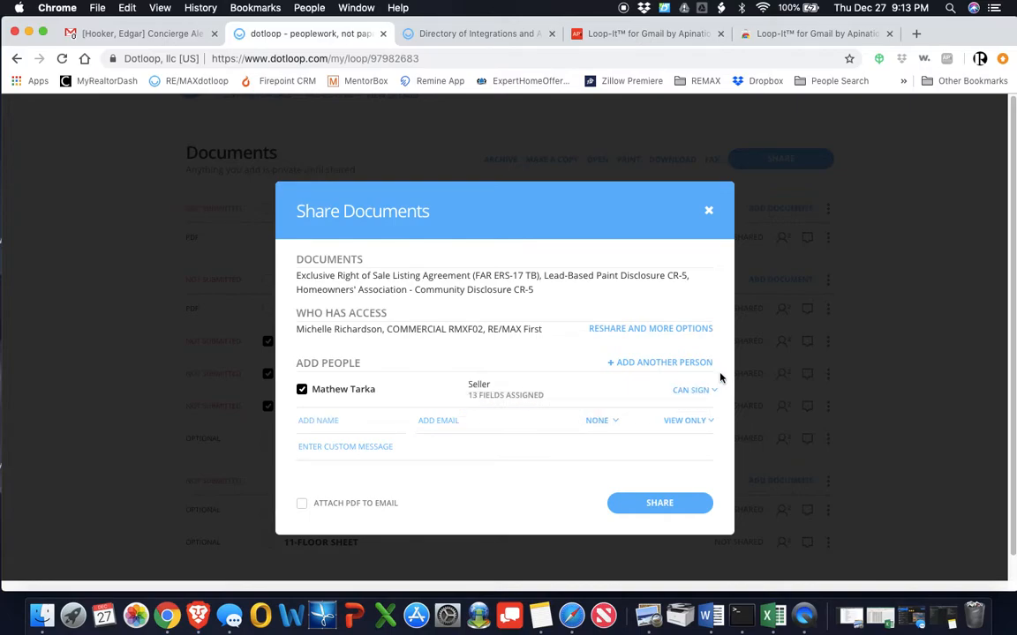
- Draft a message greeting the seller with "Please fill out the documents." and attach the PDF to the email, closing the form without sharing
left_click(360, 444)
type("Hi Matt,")
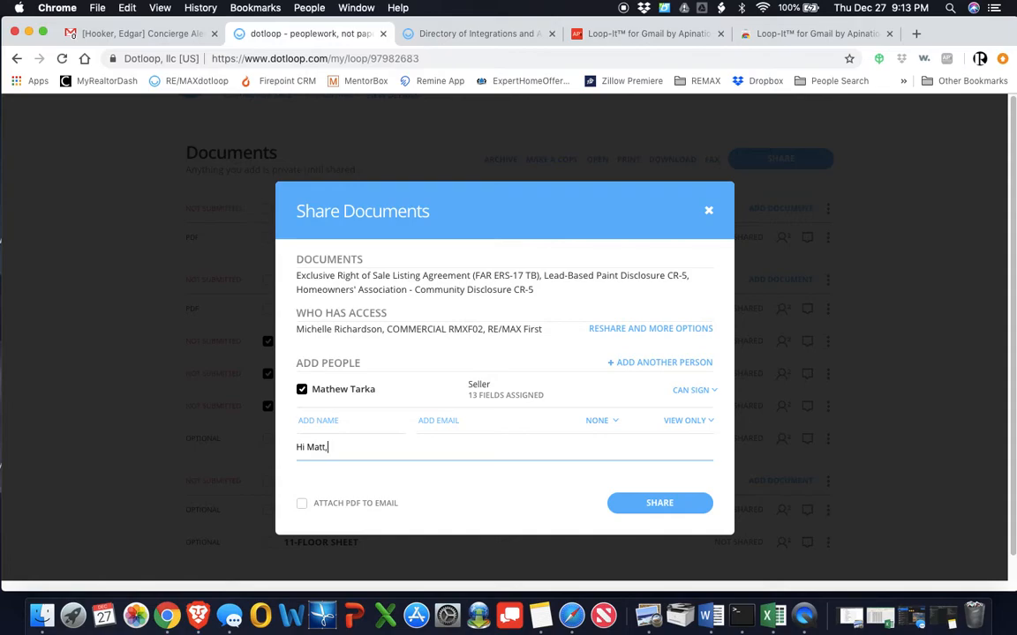
key("Return")
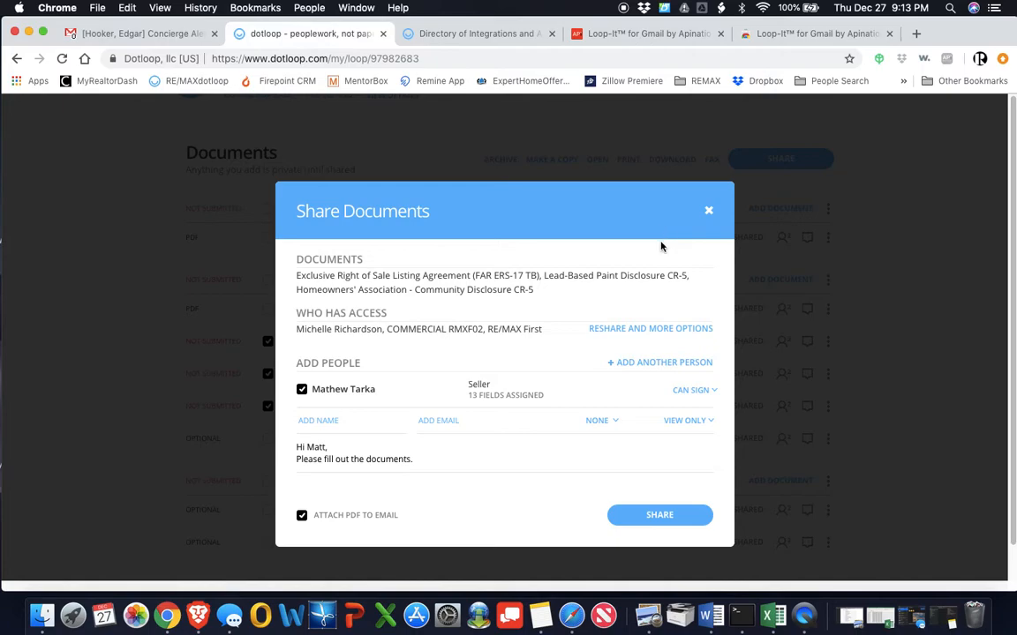
left_click(710, 213)
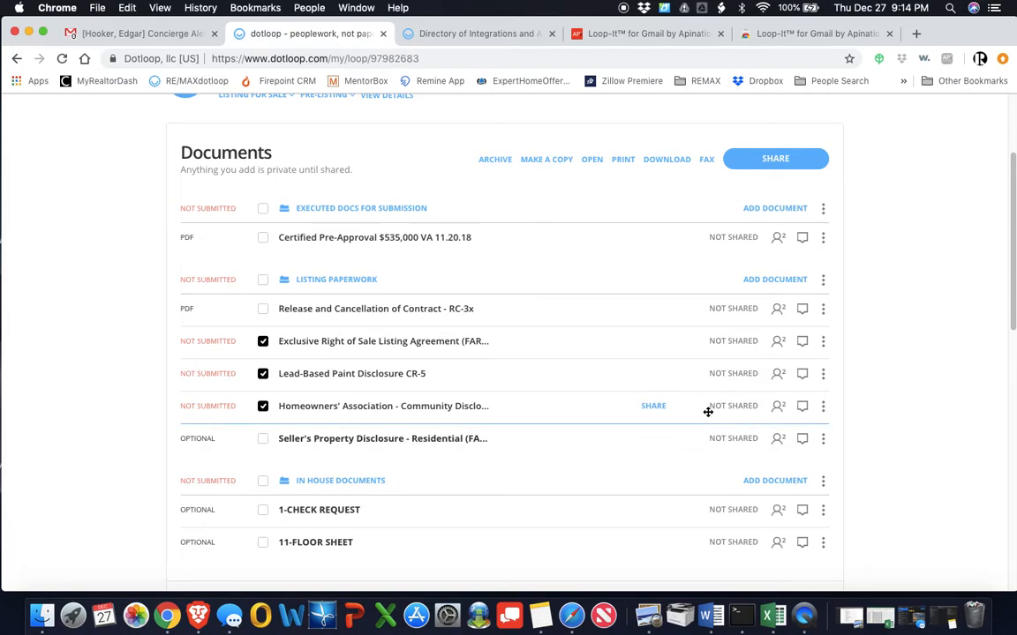
- View the Exclusive Right of Sale Listing Agreement and return to the loop's document list
scroll(549, 426, "down", 1)
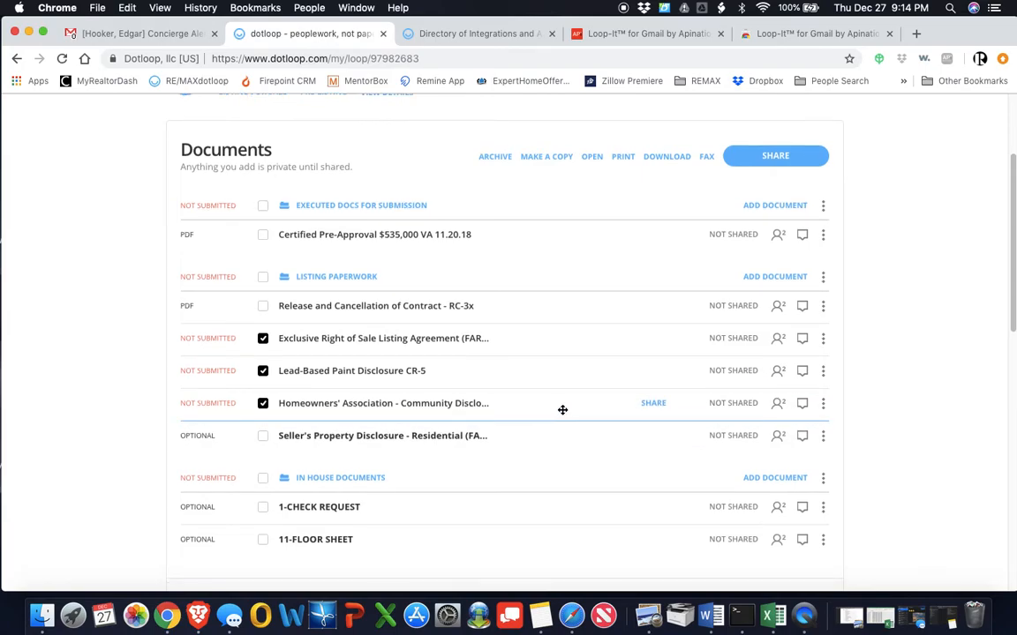
left_click(415, 338)
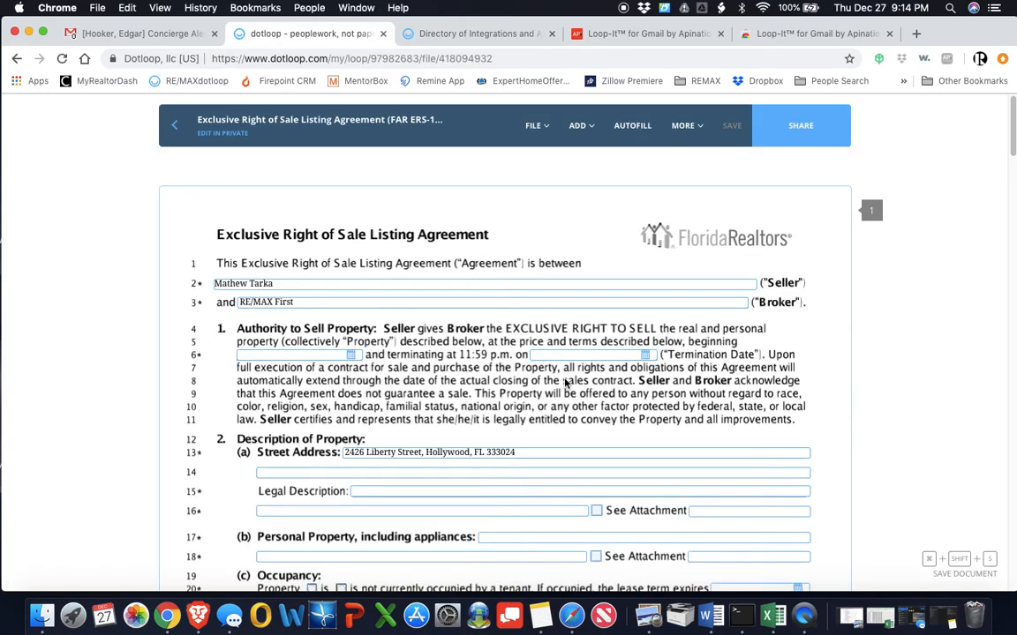
left_click(168, 123)
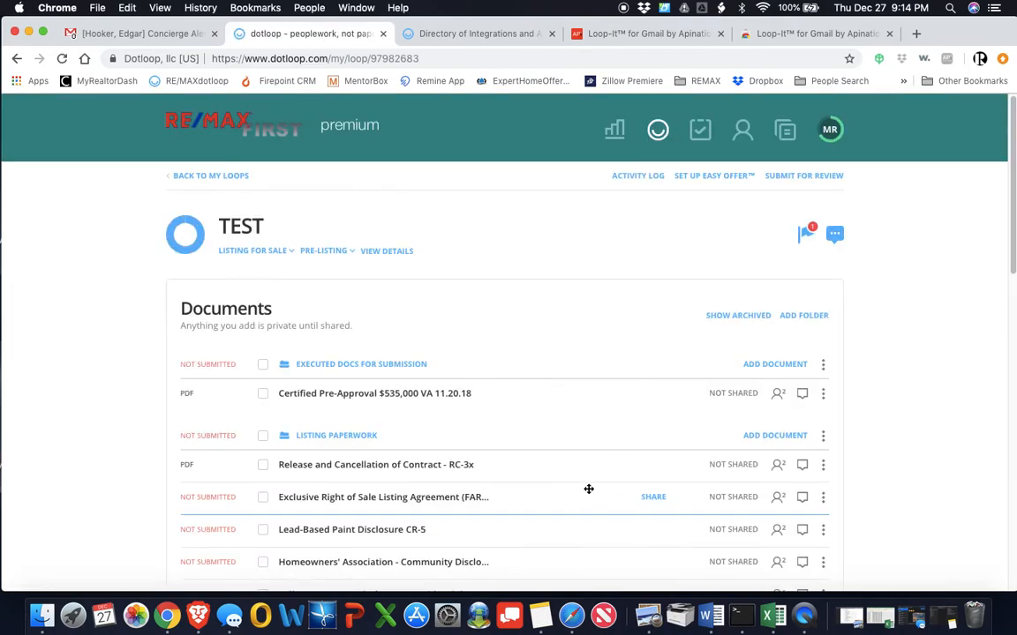
scroll(586, 479, "down", 1)
scroll(586, 479, "down", 3)
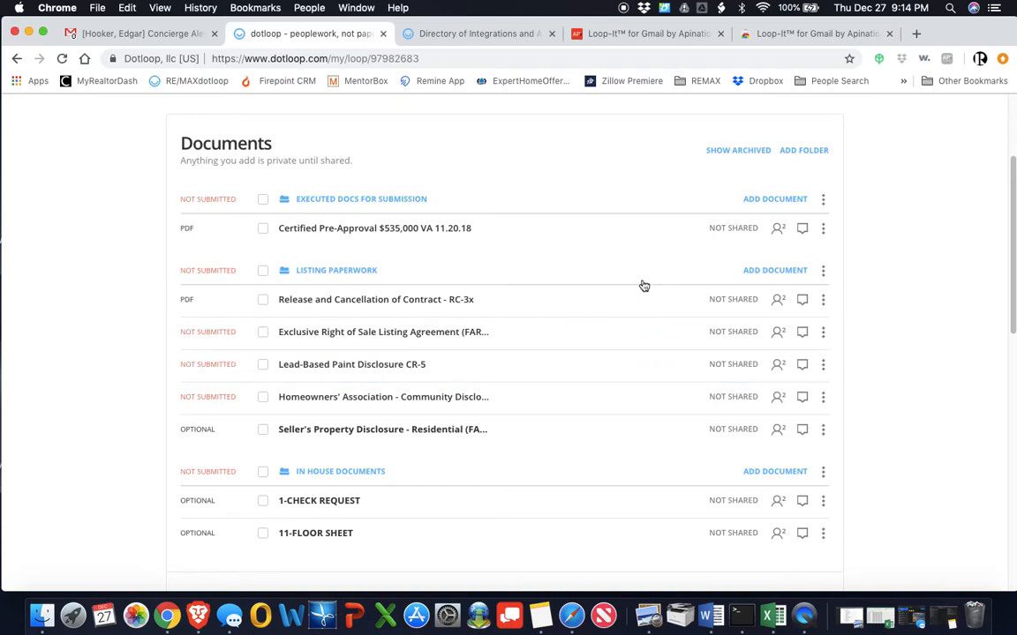
scroll(553, 322, "up", 1)
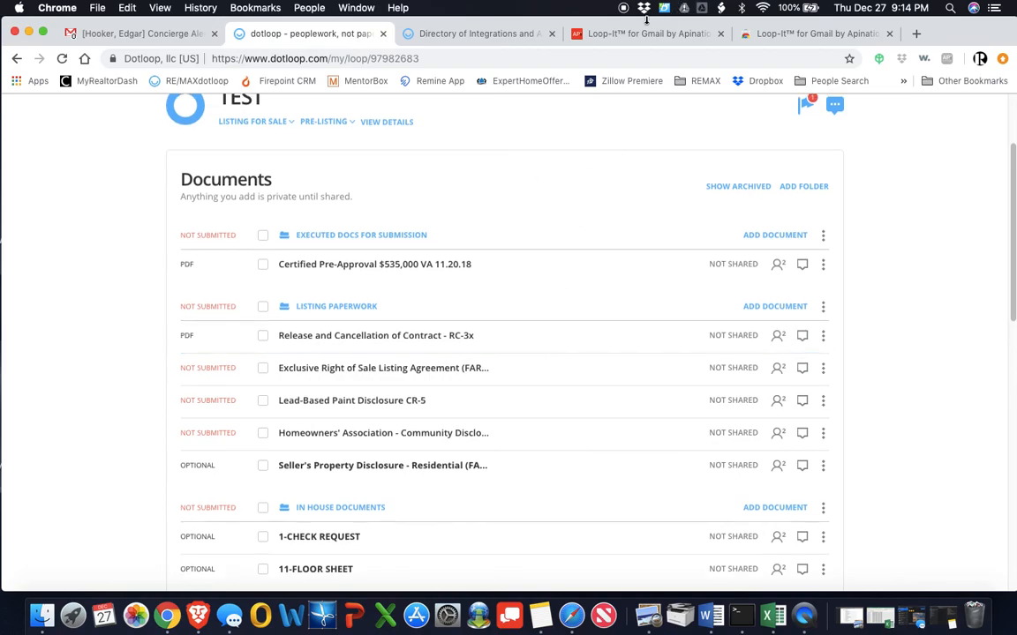